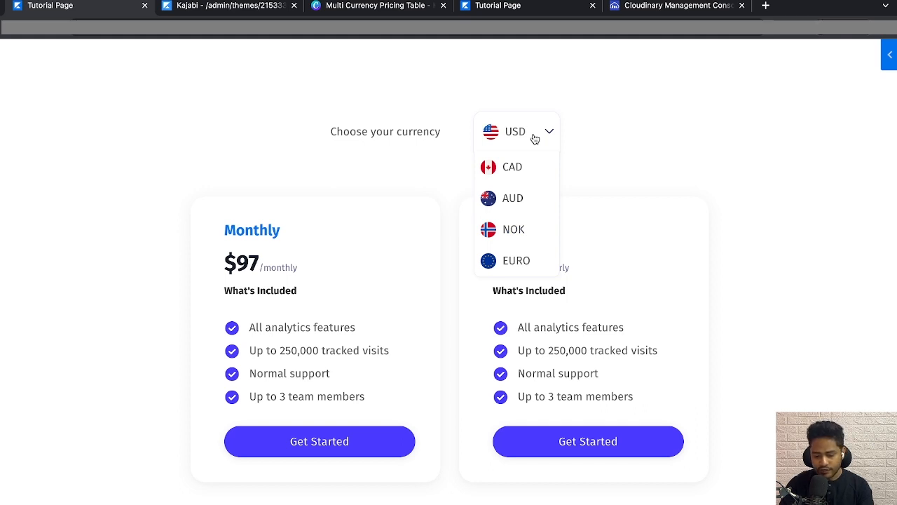
Preview the finished pricing table in CAD and NOK using the page's currency selector.
click(526, 181)
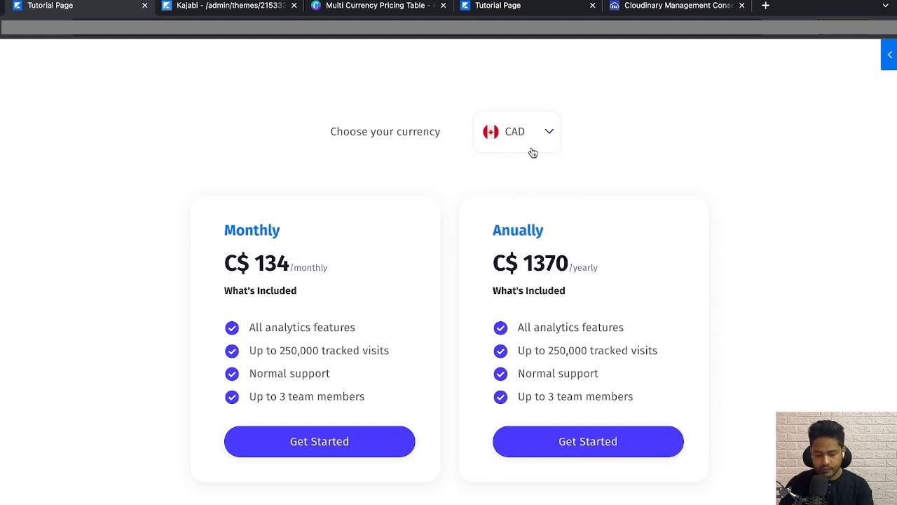
click(512, 138)
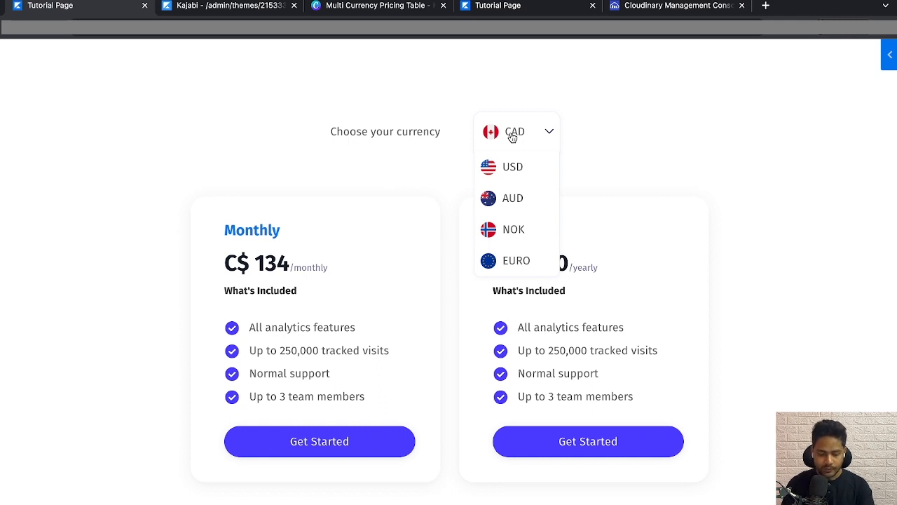
click(514, 241)
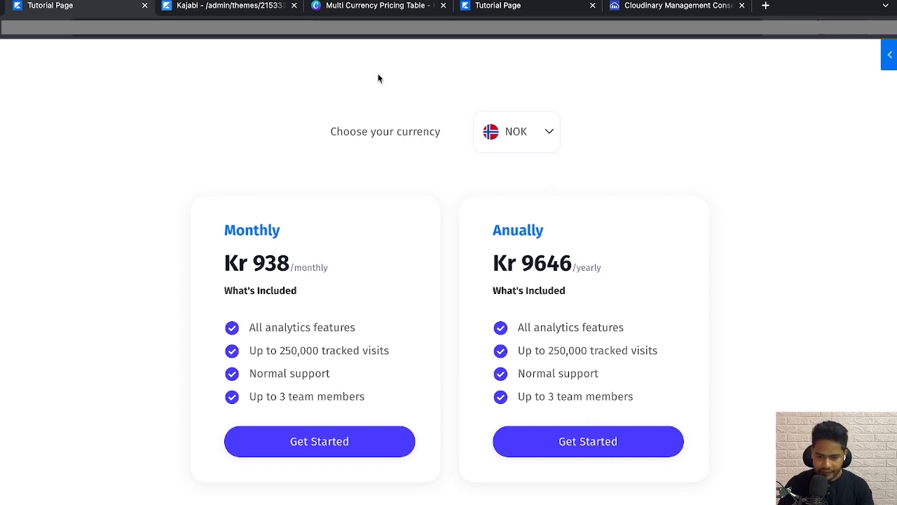
Switch to the Multi Currency Pricing Table presentation and advance to the slide about adding a Custom Code block.
click(357, 8)
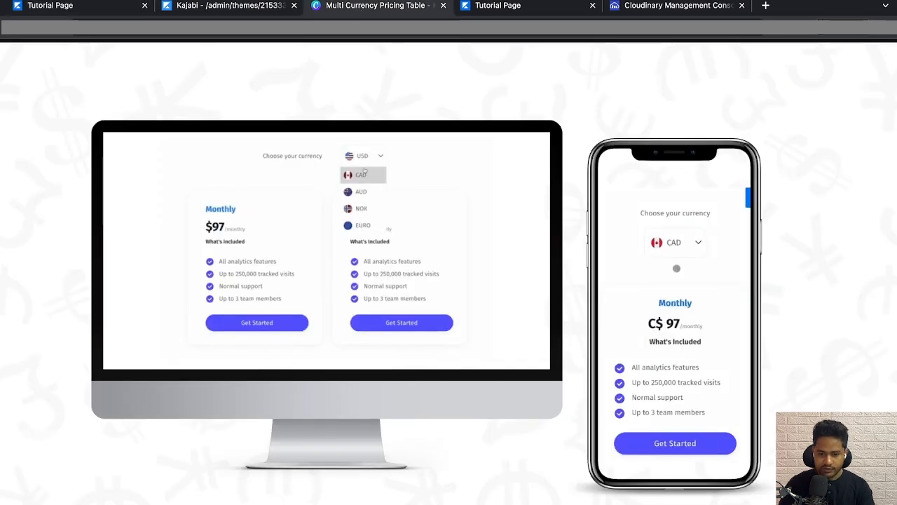
key(Right)
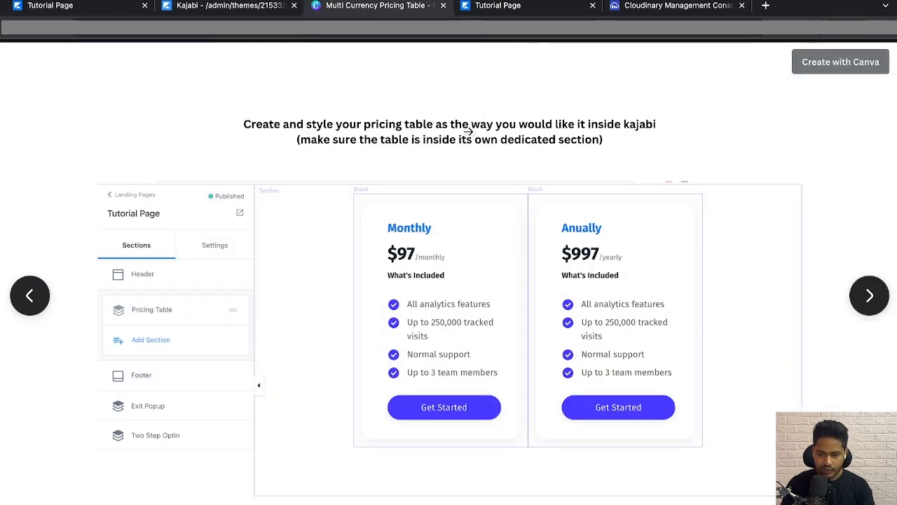
key(Right)
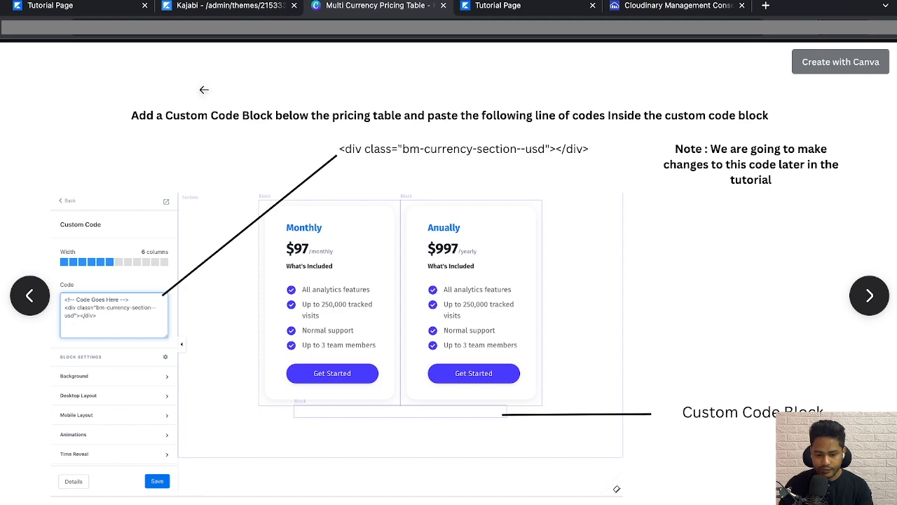
Review the USD, CAD, AUD, NOK and Euro entries in the Pricing table - Kajabi spreadsheet.
key(ctrl+Left)
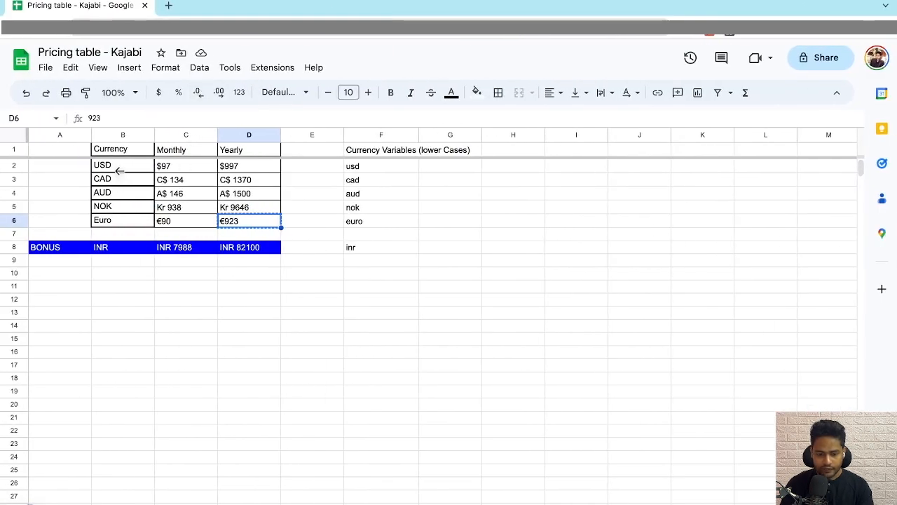
click(123, 167)
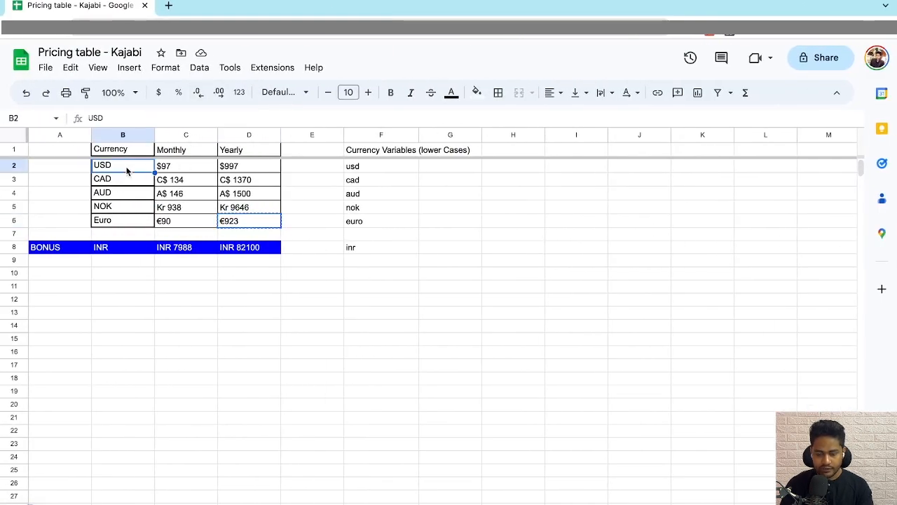
click(122, 180)
click(116, 195)
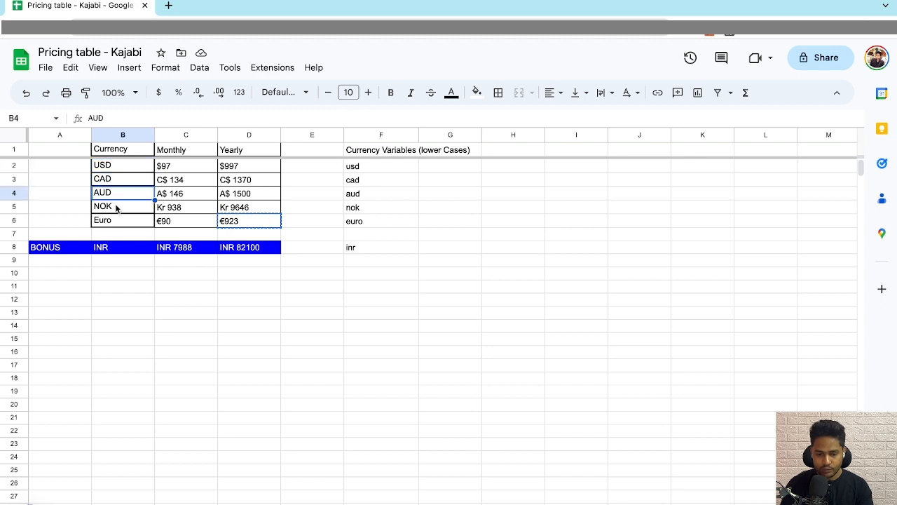
click(116, 209)
click(118, 221)
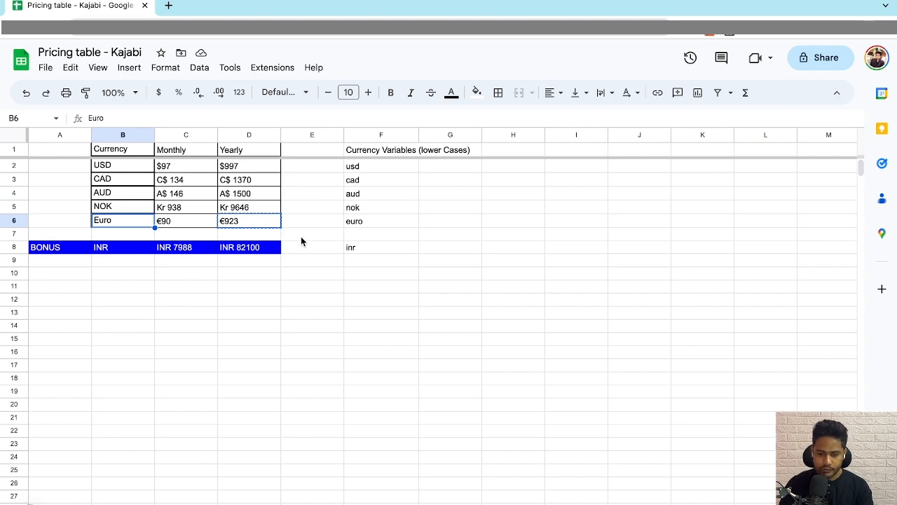
key(ctrl+Right)
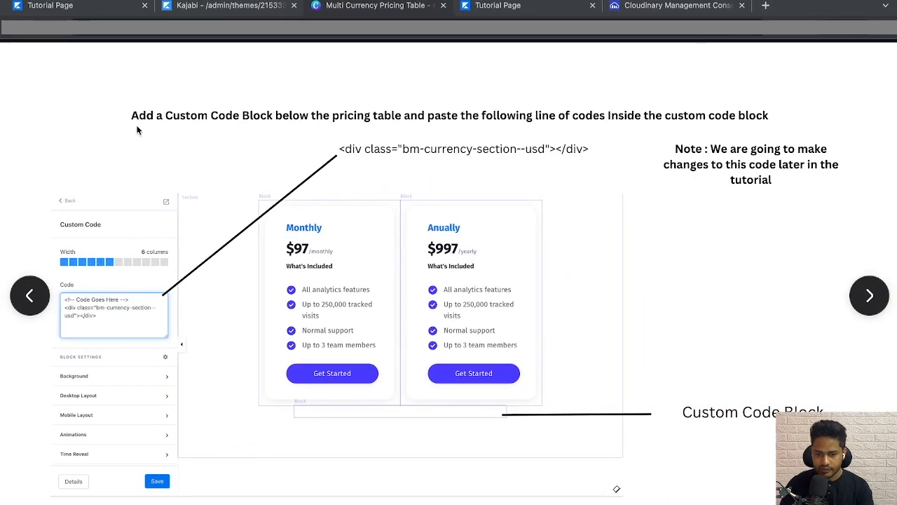
Switch to the Kajabi page editor and add a Custom Code block to the Pricing Table section.
click(79, 7)
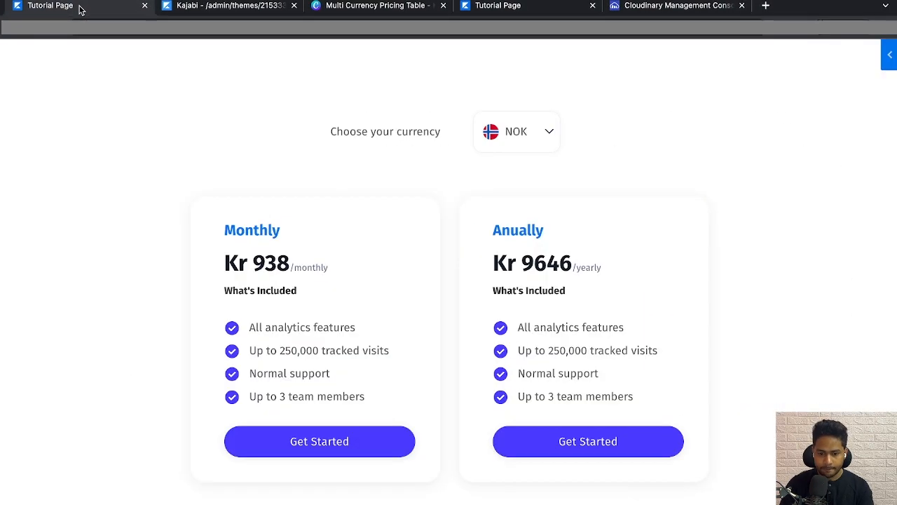
click(191, 5)
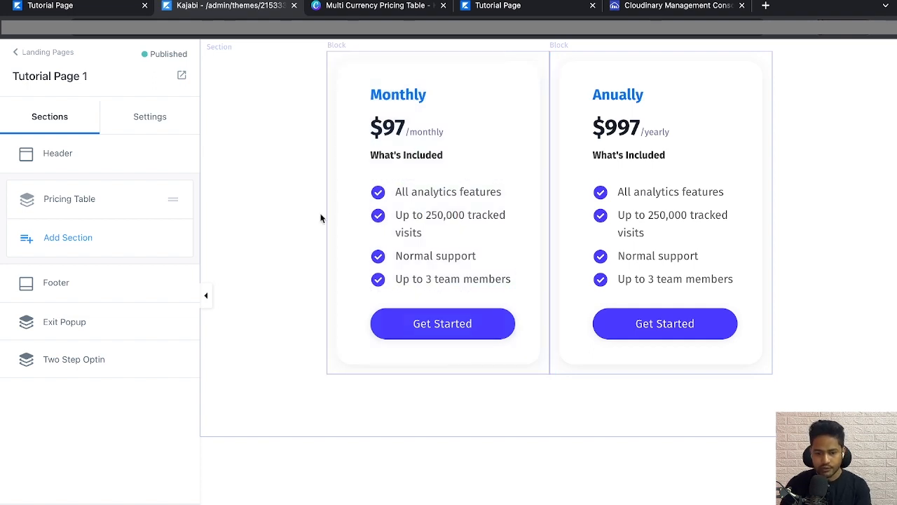
click(58, 202)
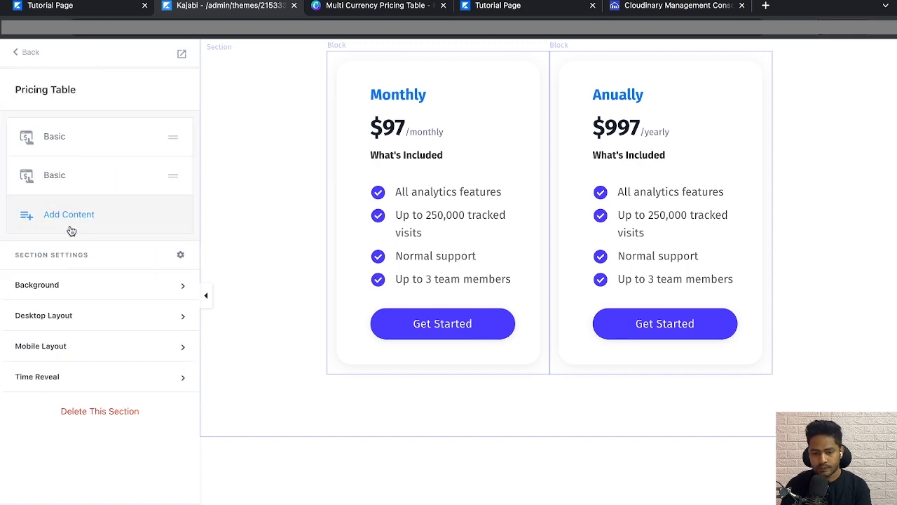
click(69, 216)
scroll(140, 308, down, 3)
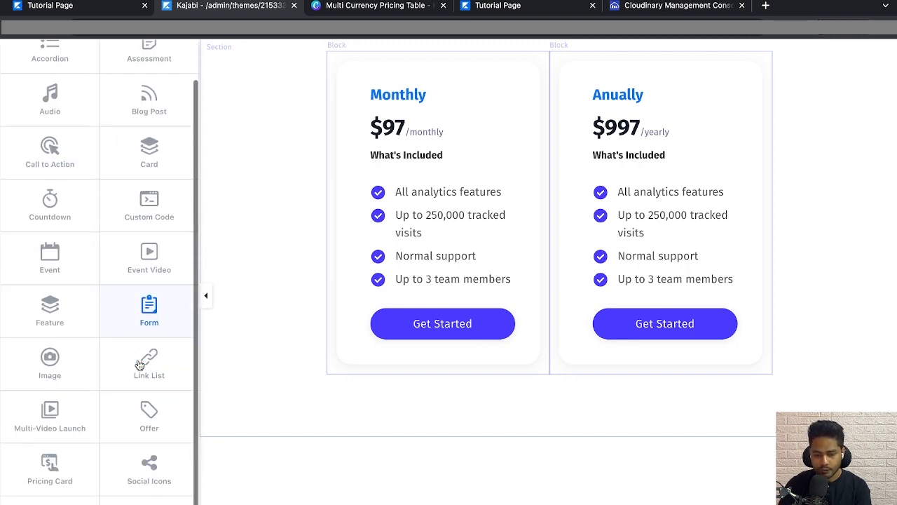
scroll(88, 278, up, 3)
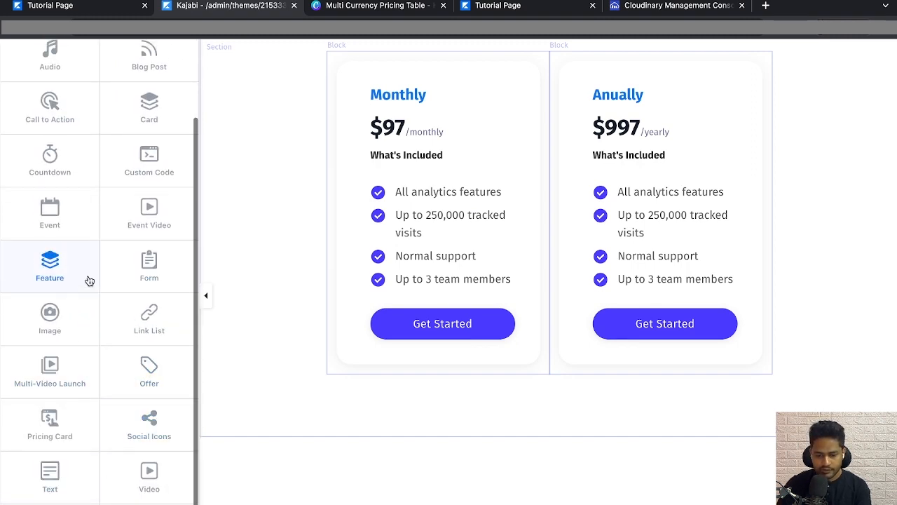
click(27, 55)
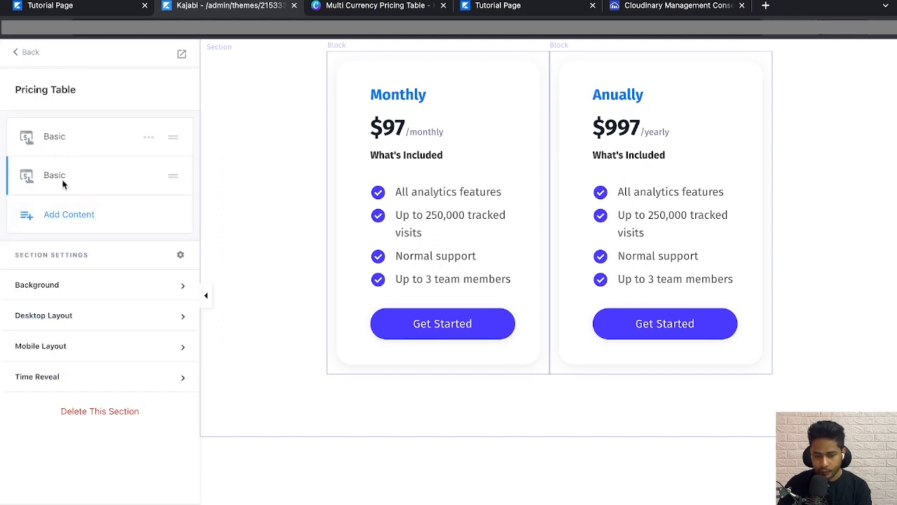
click(75, 219)
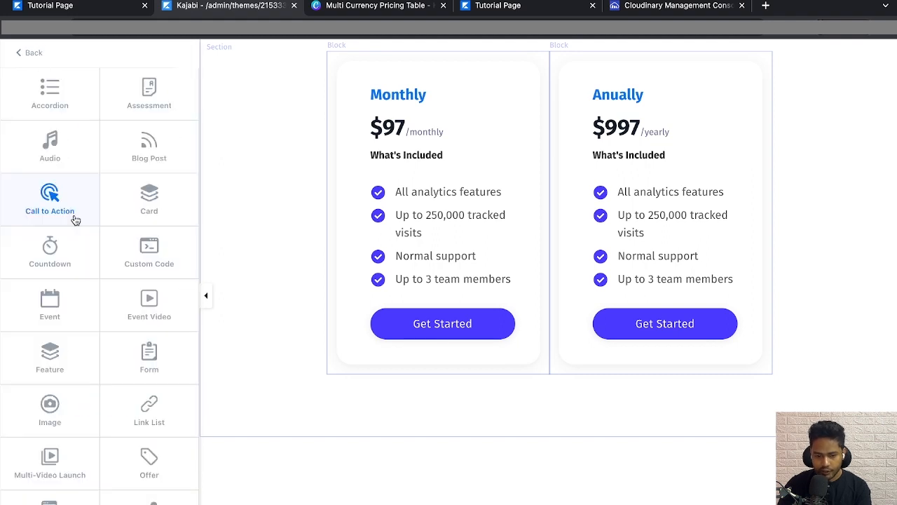
click(168, 263)
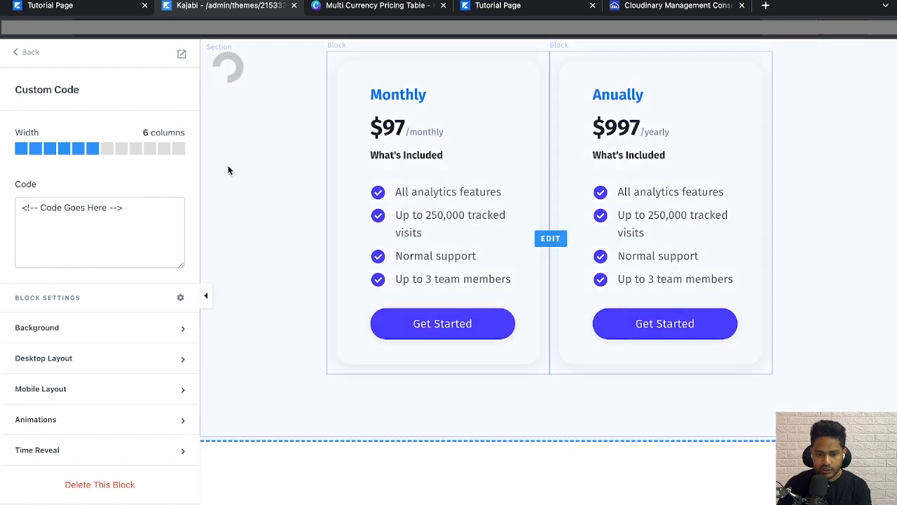
Copy the line <div class="bm-currency-section--usd"></div> from the Custom Code block slide of the Multi Currency Pricing Table presentation.
click(379, 13)
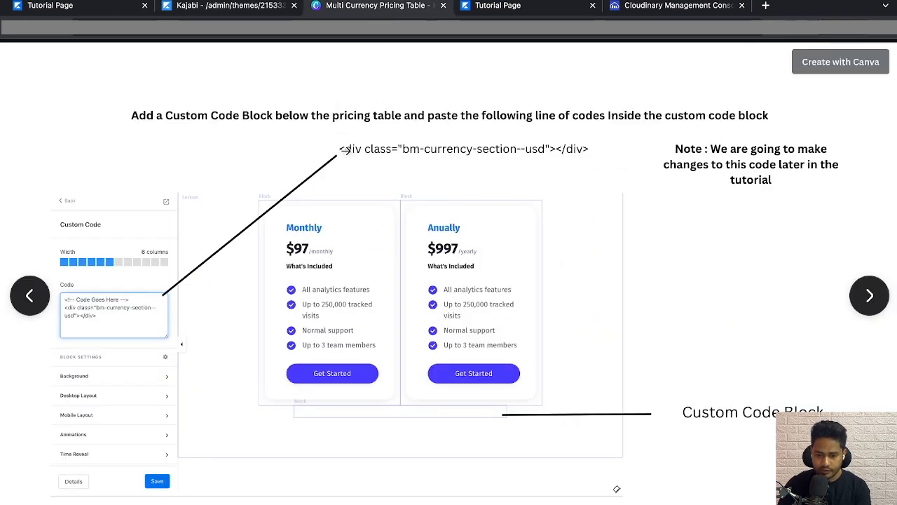
key(Right)
key(Right)
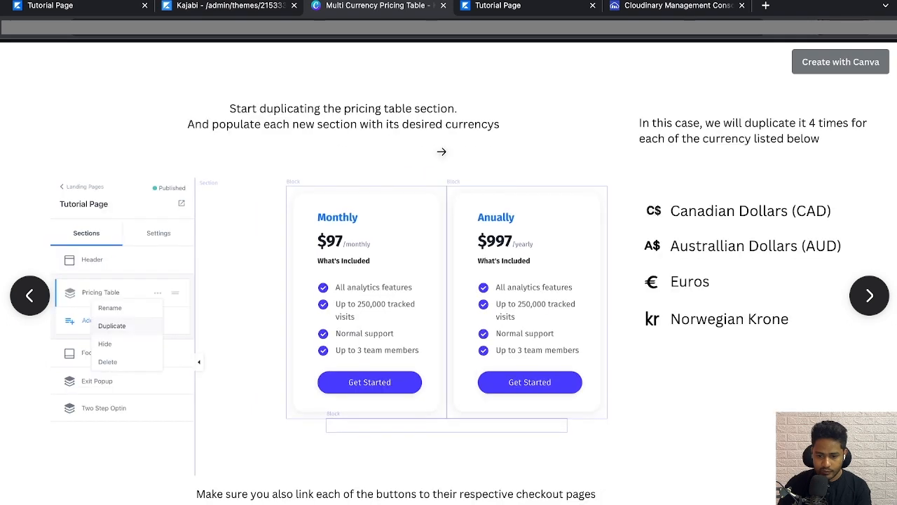
key(Left)
key(Left)
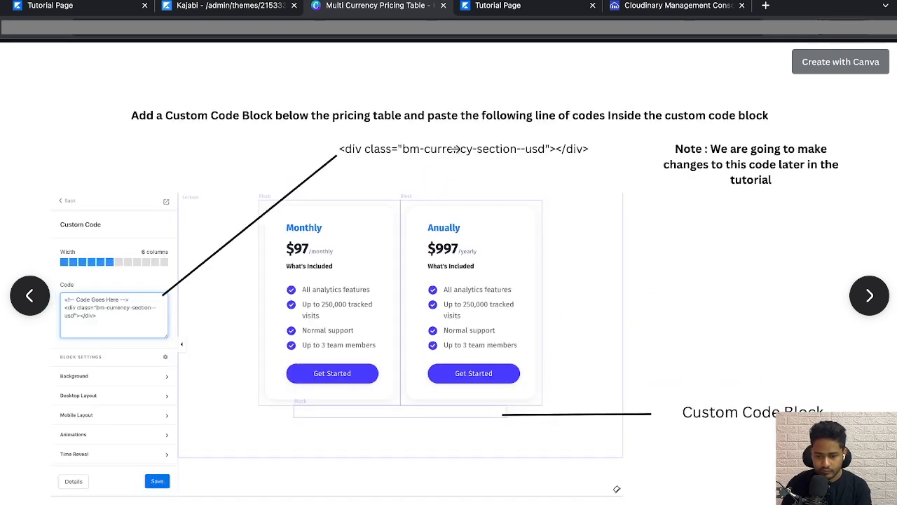
drag(456, 149, 527, 153)
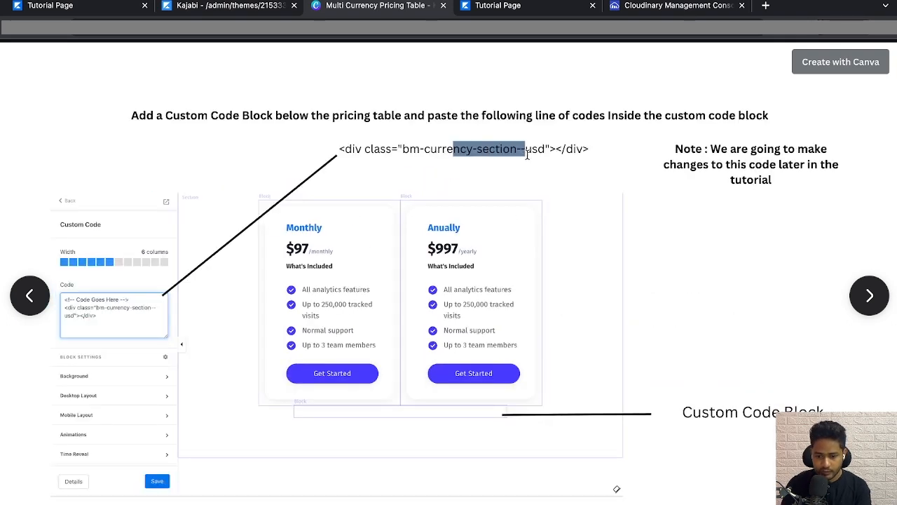
click(587, 150)
drag(590, 149, 341, 149)
key(super+c)
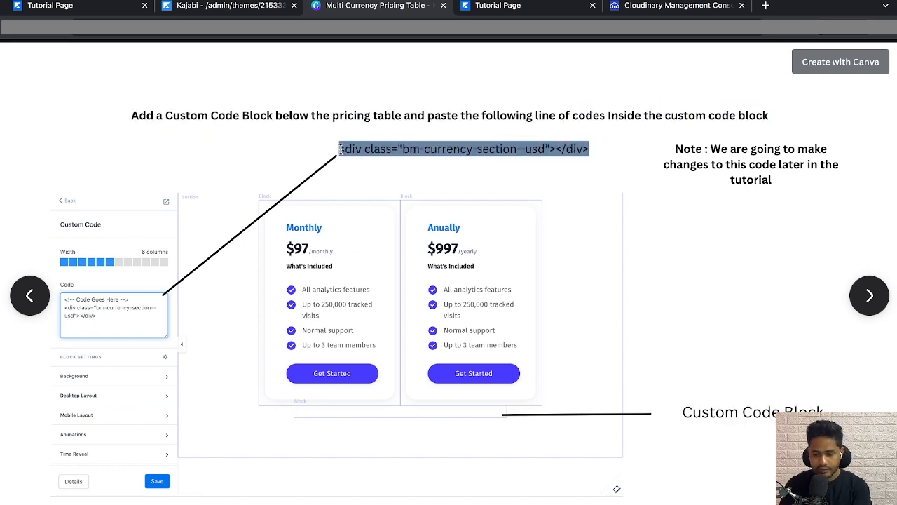
Insert <div class="bm-currency-section--usd"></div> beneath the placeholder comment in Kajabi's Custom Code block and return to the page's section list.
key(ctrl+Left)
key(ctrl+Right)
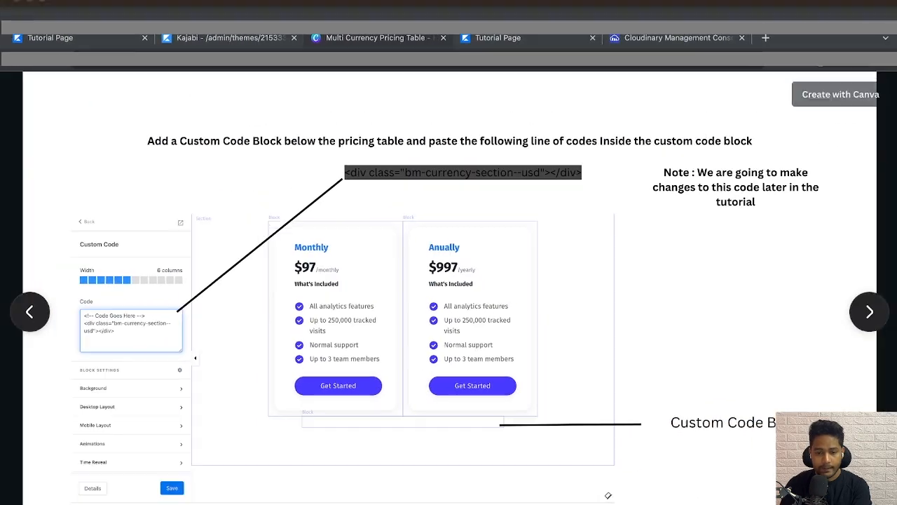
click(83, 38)
click(210, 38)
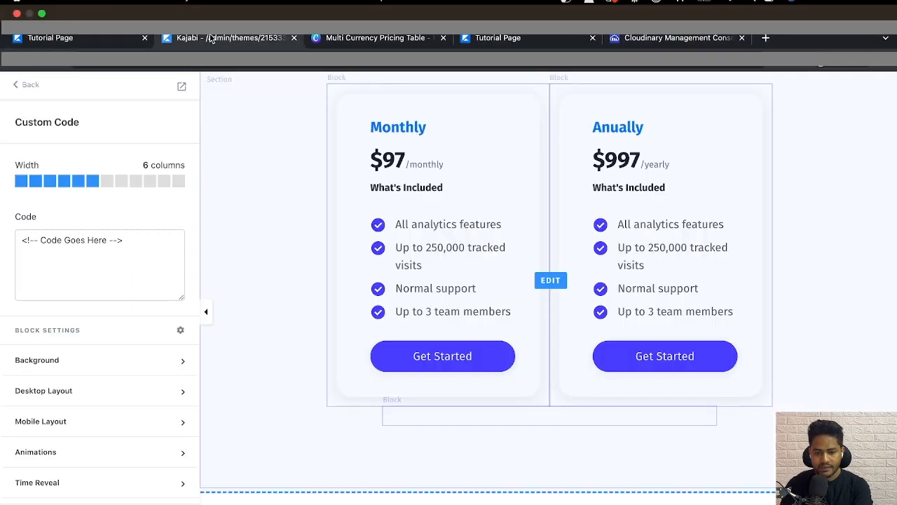
click(157, 204)
key(Return)
key(super+v)
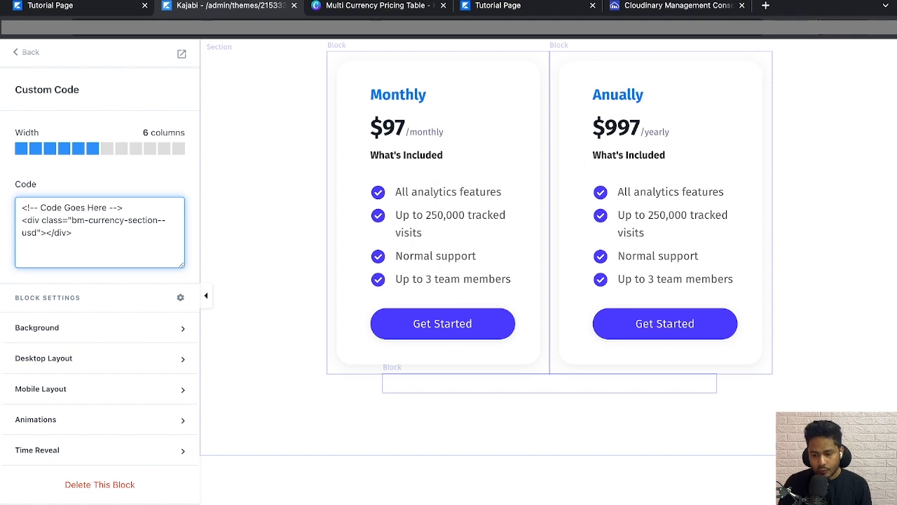
click(30, 56)
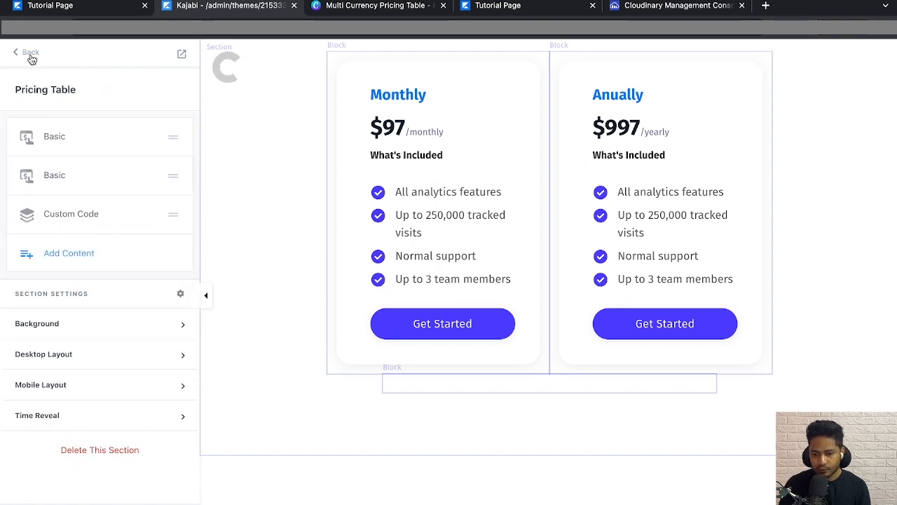
click(30, 56)
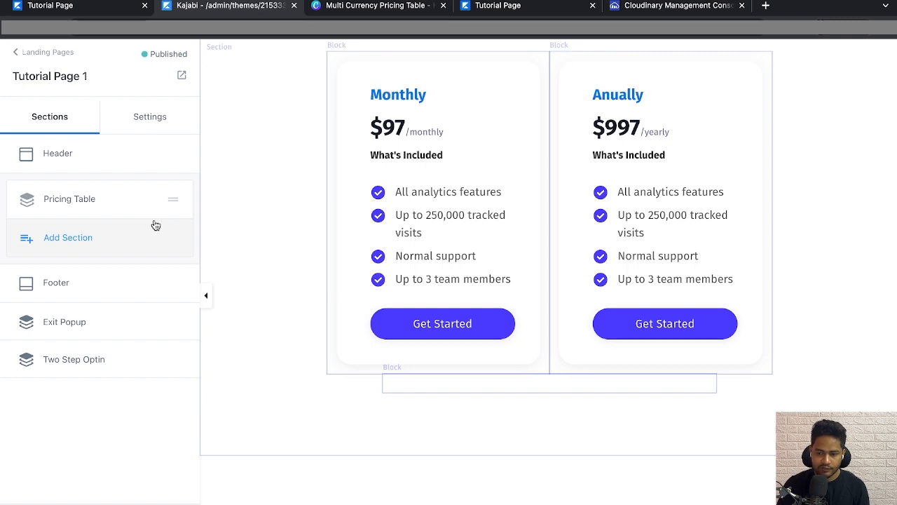
Check the remaining currencies in the pricing spreadsheet, then duplicate the Pricing Table section in the Kajabi editor.
key(ctrl+Left)
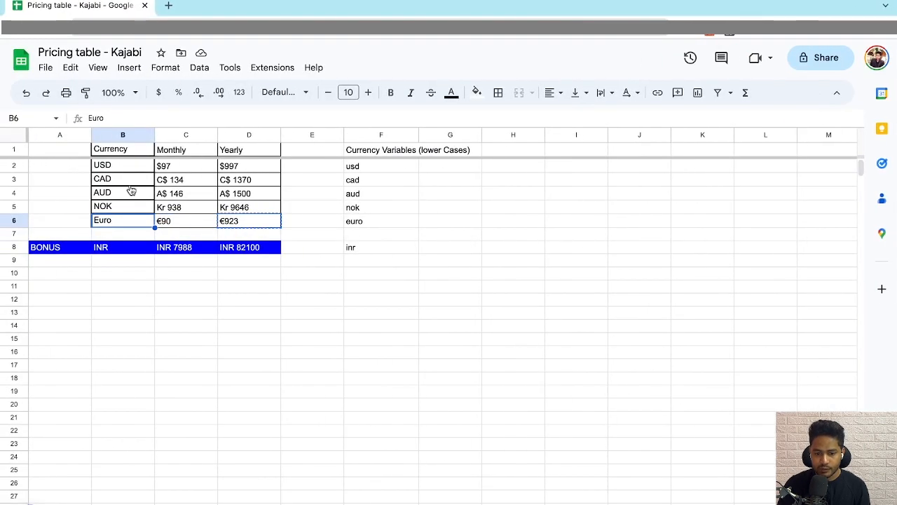
click(129, 185)
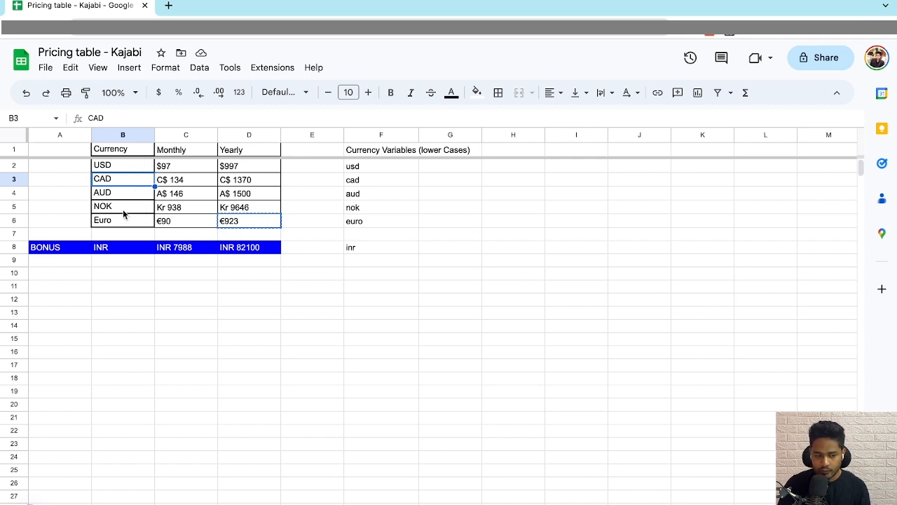
key(ctrl+Right)
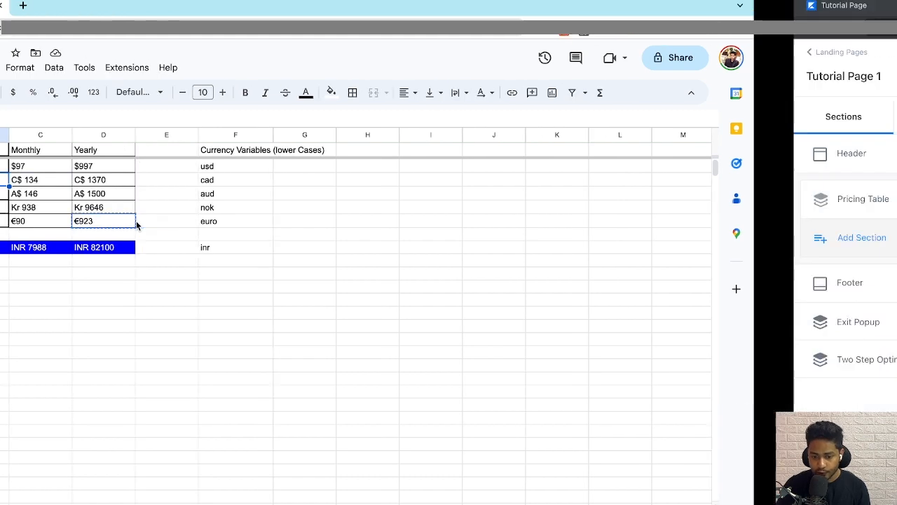
click(148, 202)
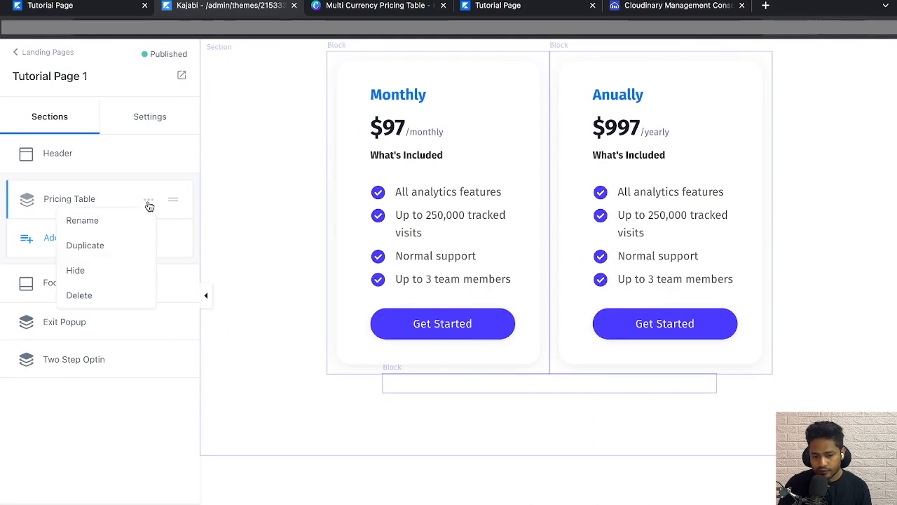
click(119, 245)
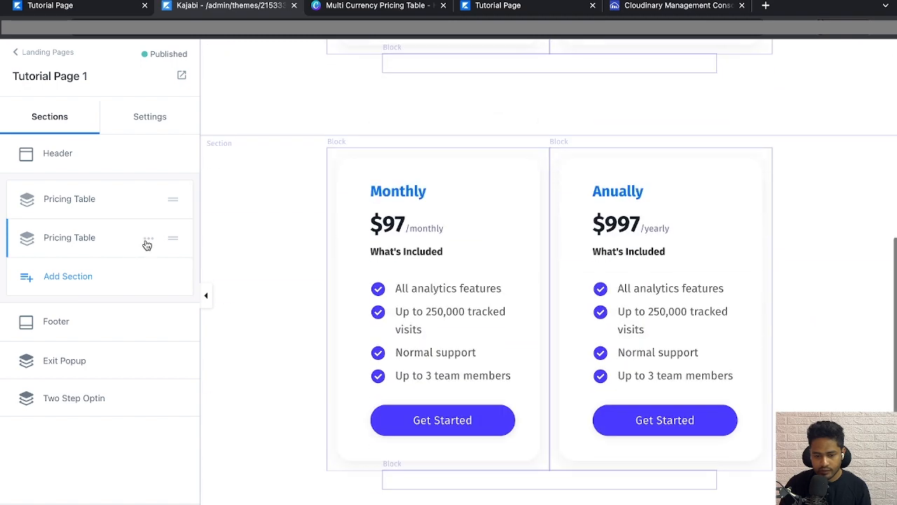
click(147, 242)
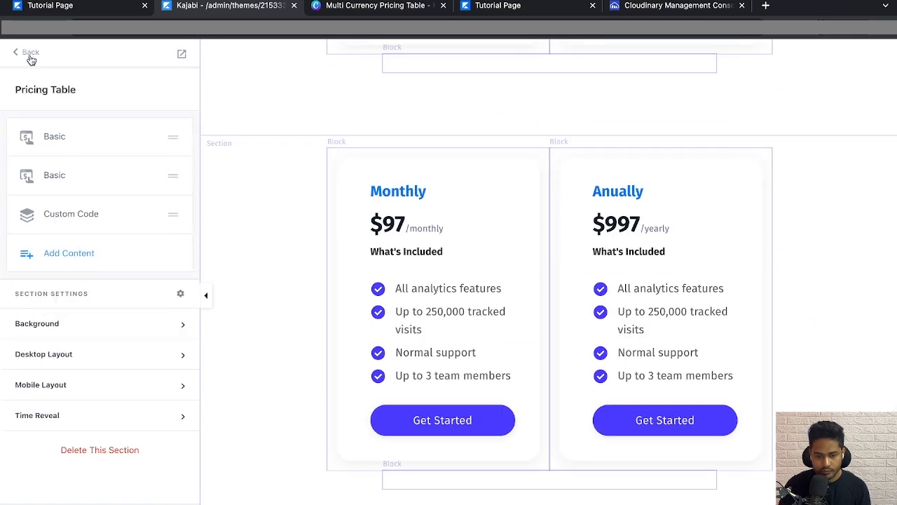
Duplicate the Pricing Table section three more times to make five sections, then return to the section list.
click(31, 58)
click(156, 239)
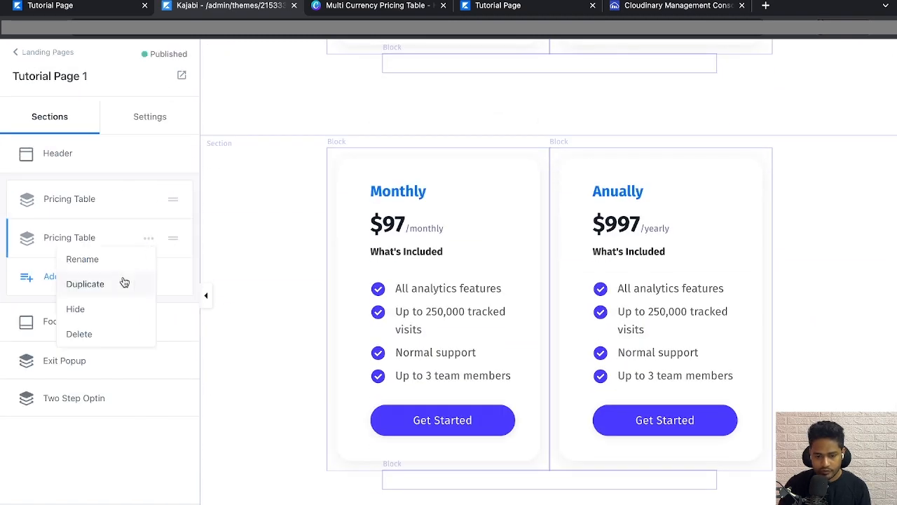
click(123, 281)
click(149, 277)
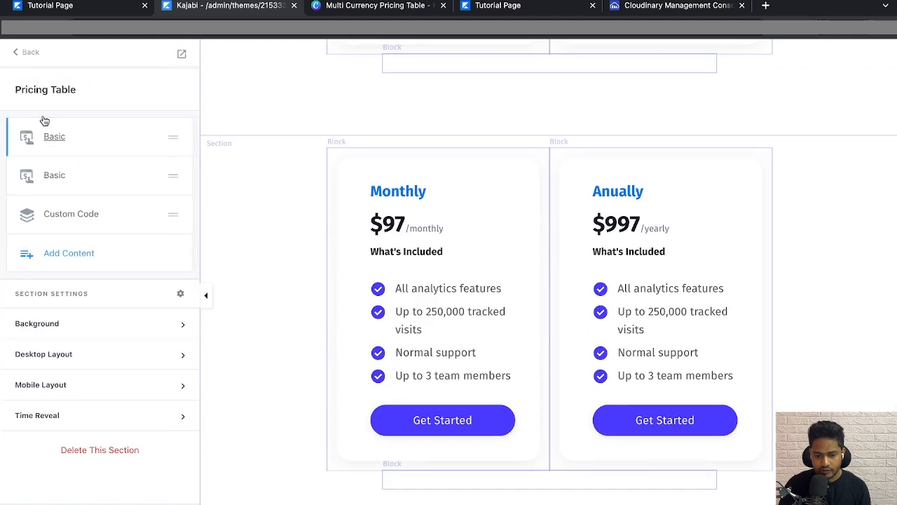
click(21, 53)
click(150, 278)
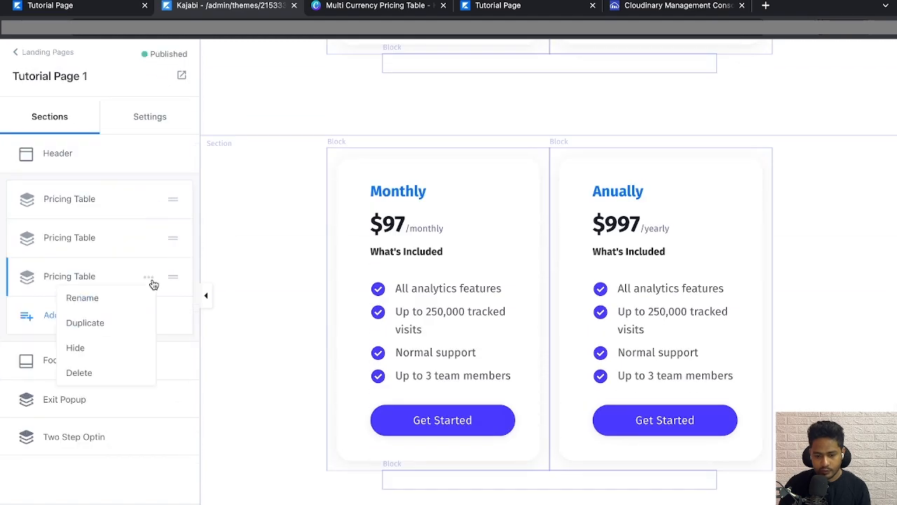
click(115, 323)
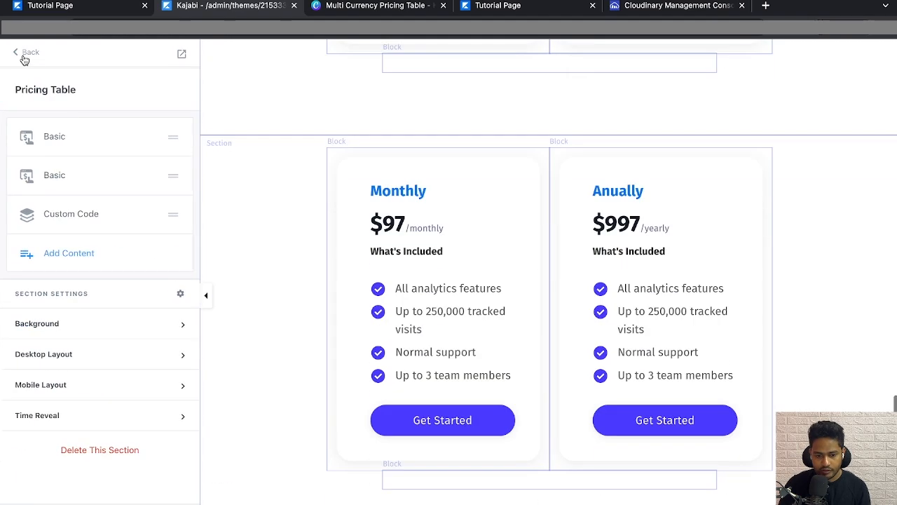
click(24, 56)
click(148, 316)
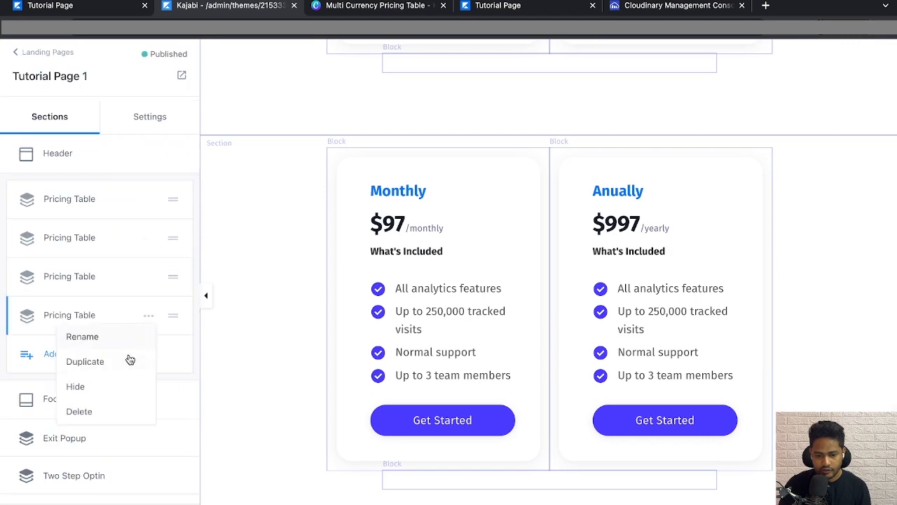
click(130, 359)
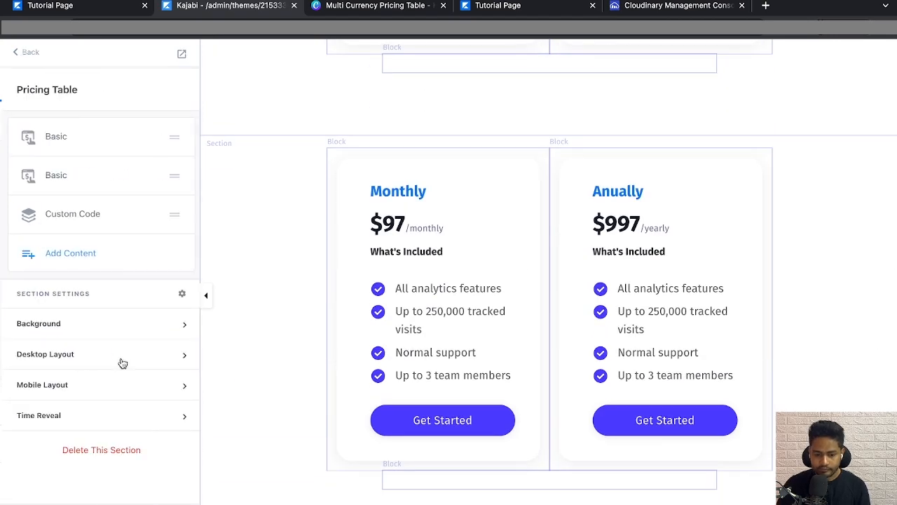
click(27, 53)
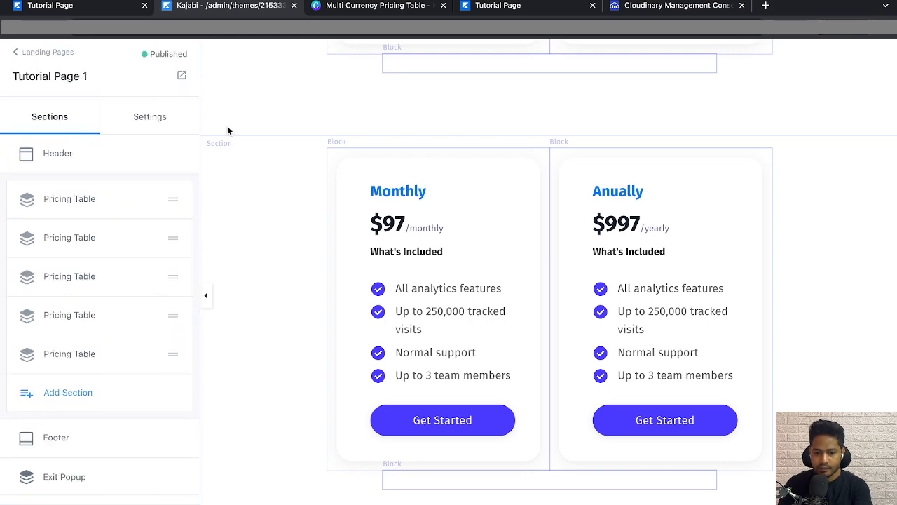
Consult the section-renaming slide in the Multi Currency Pricing Table presentation, then rename the first section in Kajabi as Pricing Table - USD.
scroll(400, 175, down, 2)
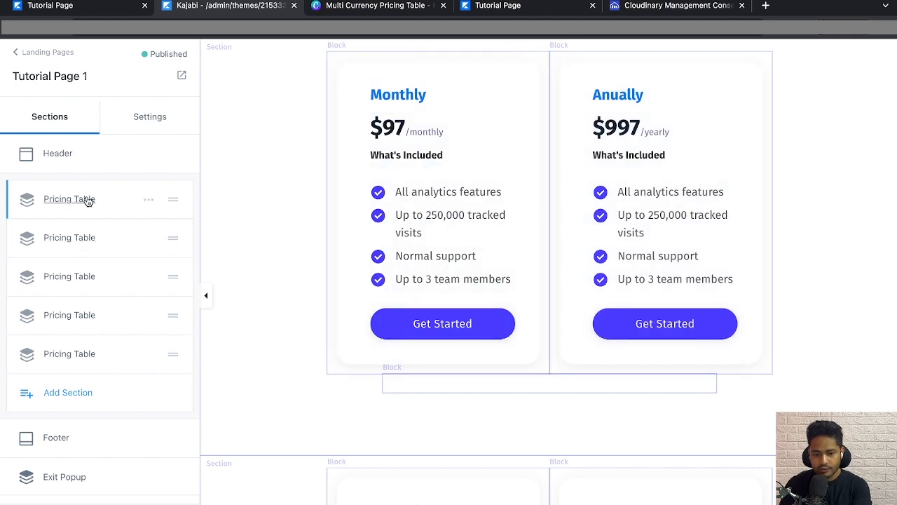
click(375, 8)
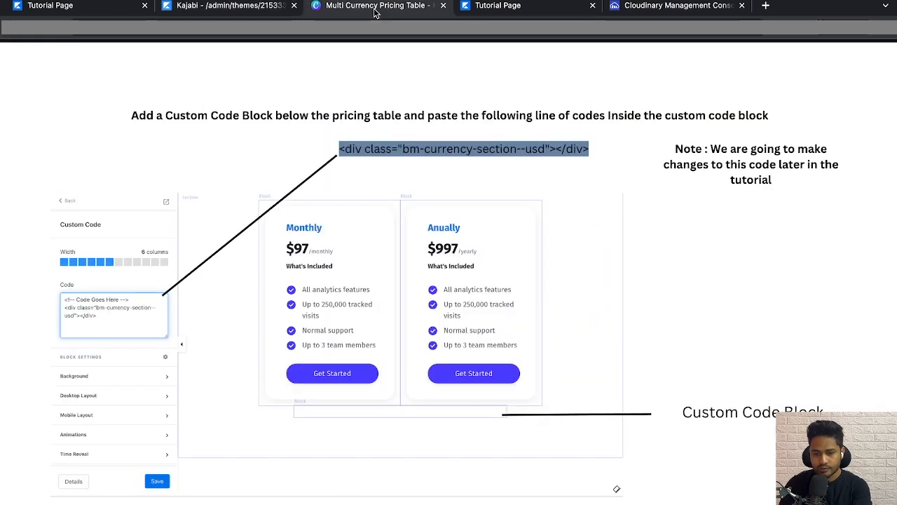
key(Right)
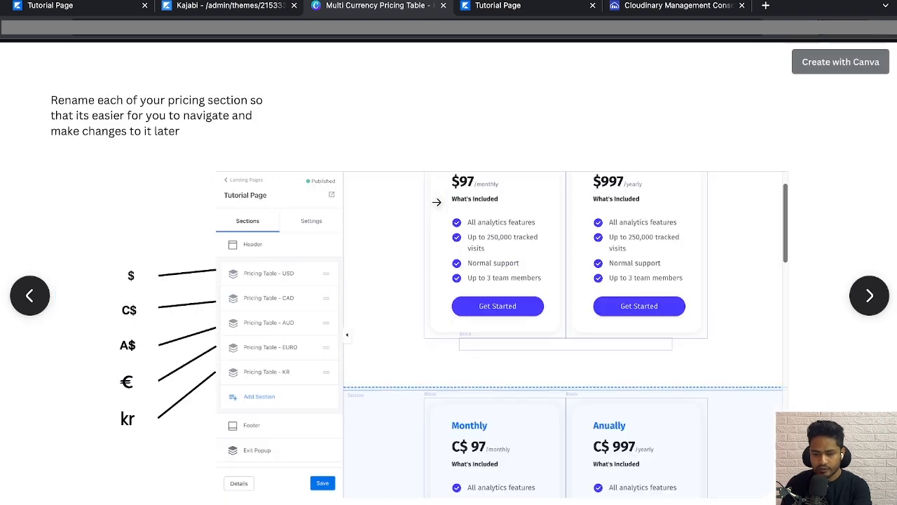
key(Right)
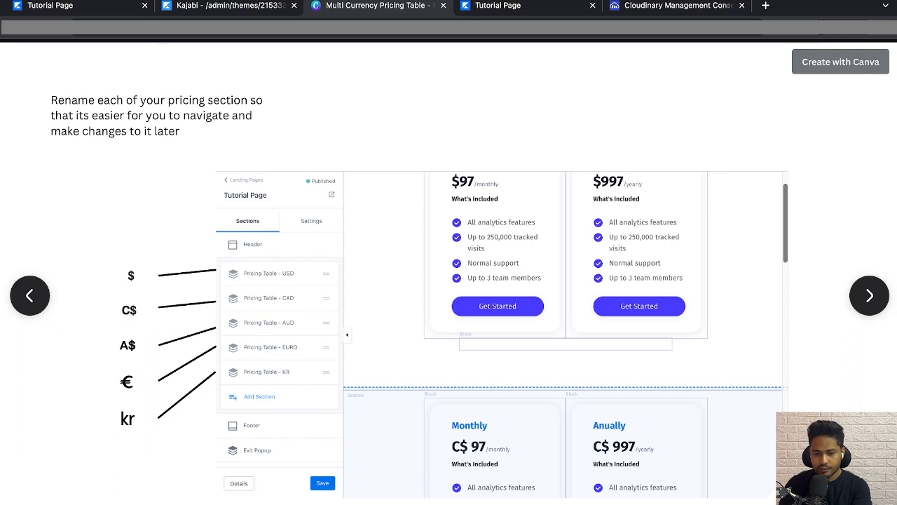
click(251, 4)
click(149, 201)
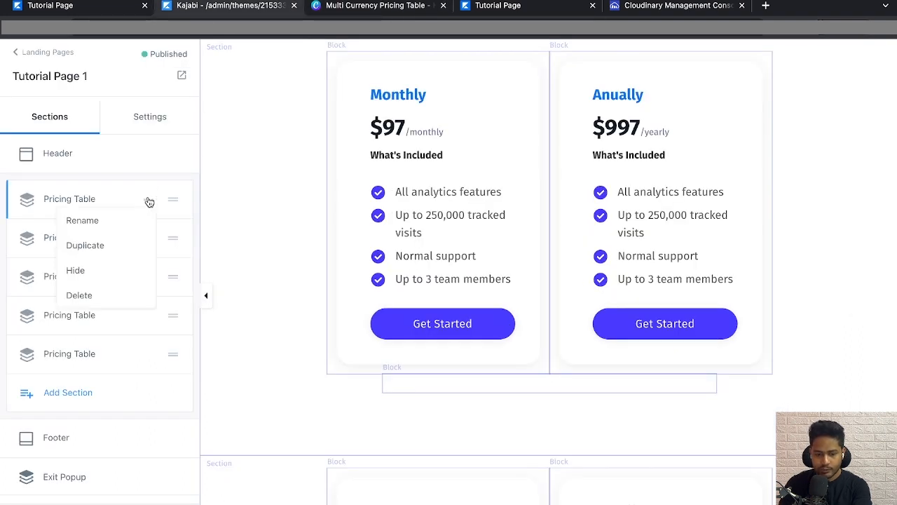
click(111, 224)
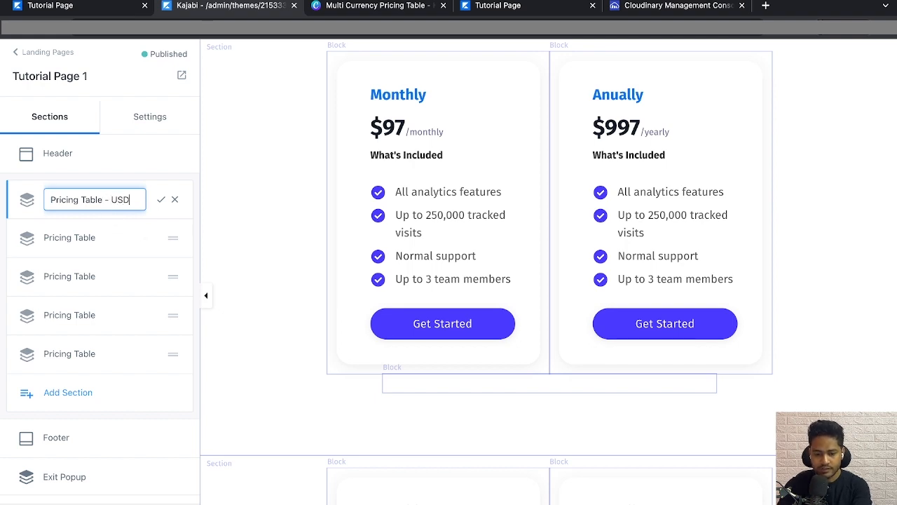
text(- USD)
click(160, 199)
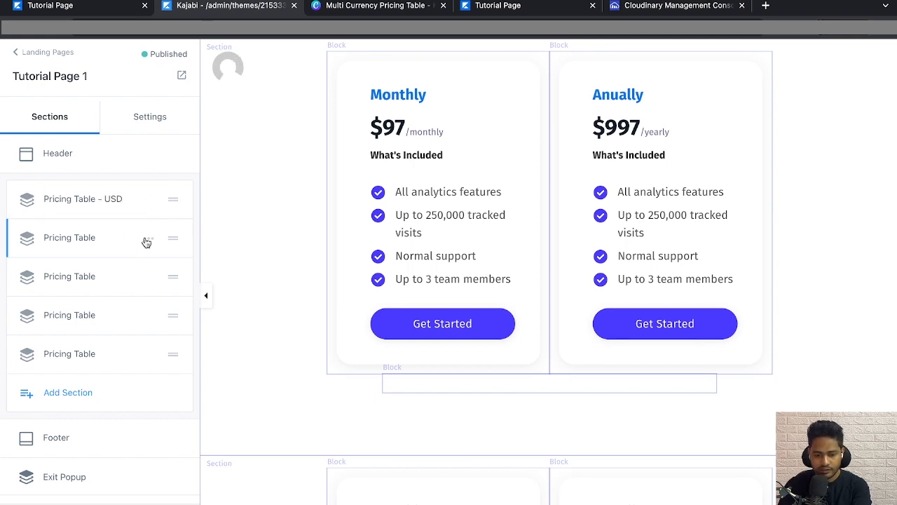
Rename the second section as Pricing Table - AUD and compare the currency order with the presentation slide.
click(147, 240)
click(96, 261)
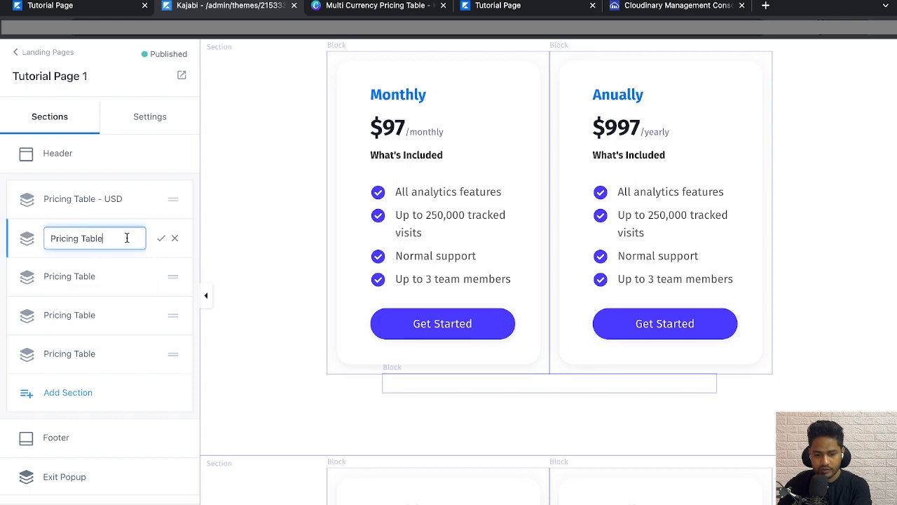
text(- AUD)
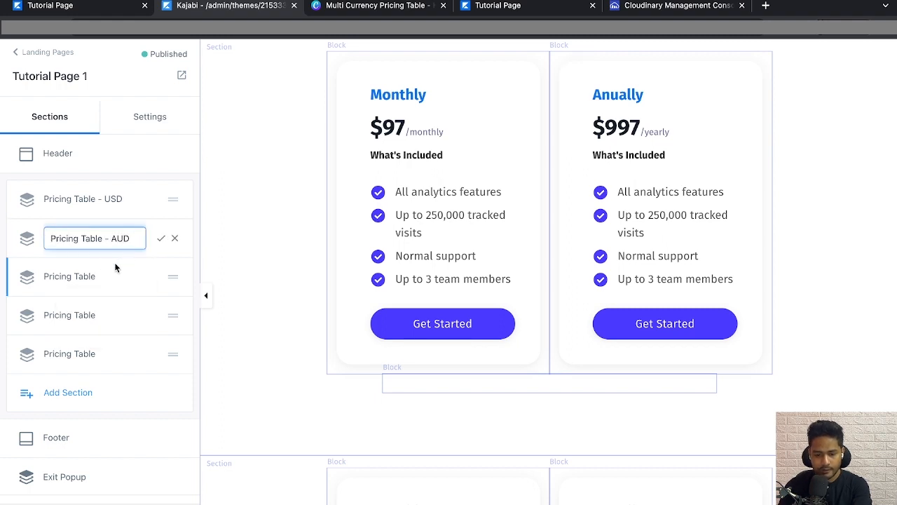
click(159, 239)
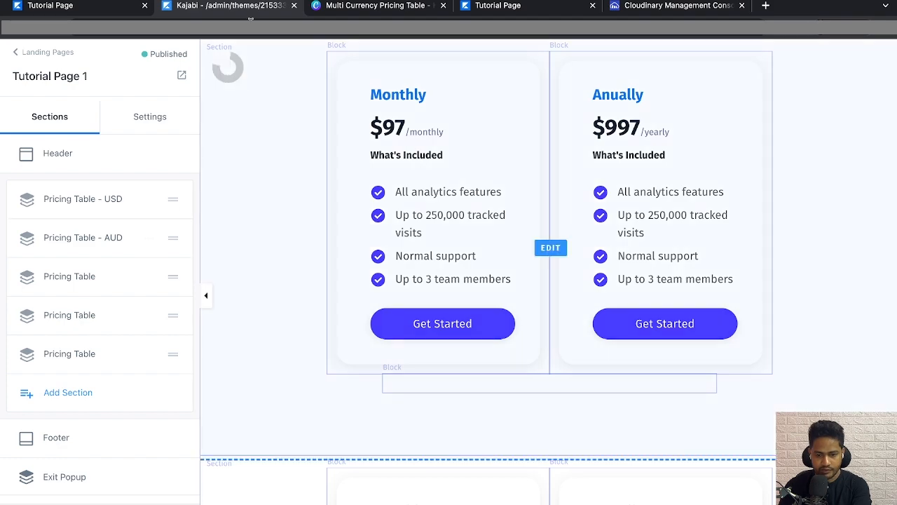
click(333, 5)
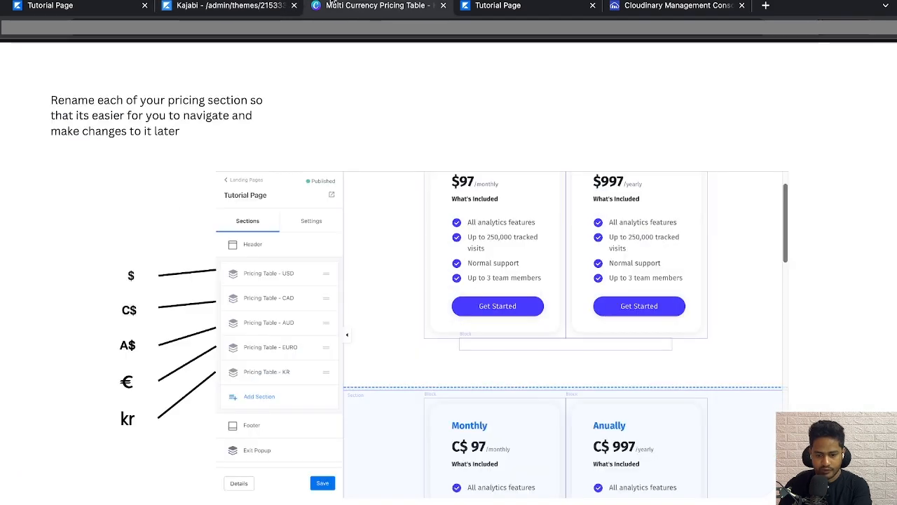
click(240, 12)
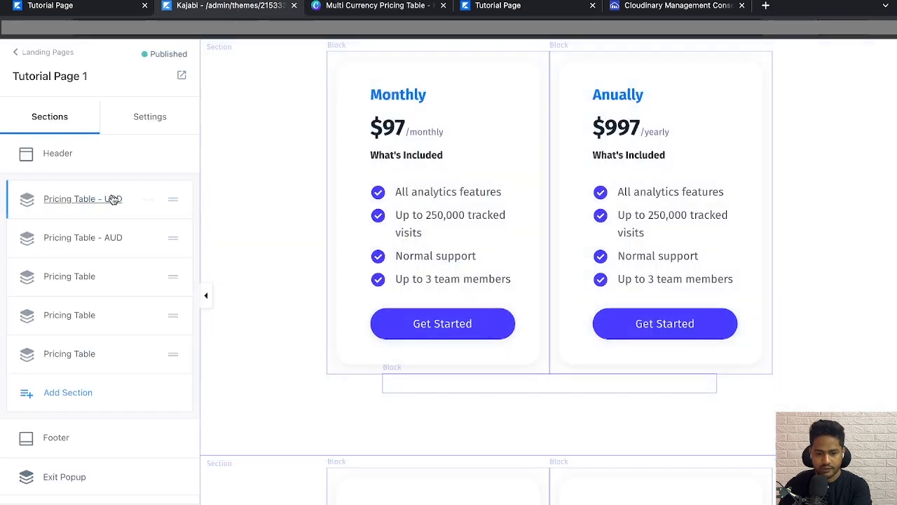
click(148, 277)
click(96, 301)
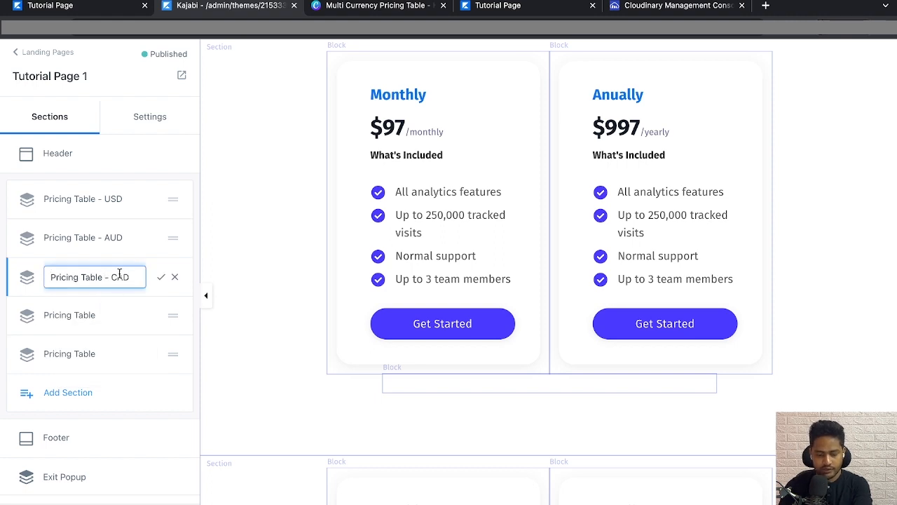
click(174, 278)
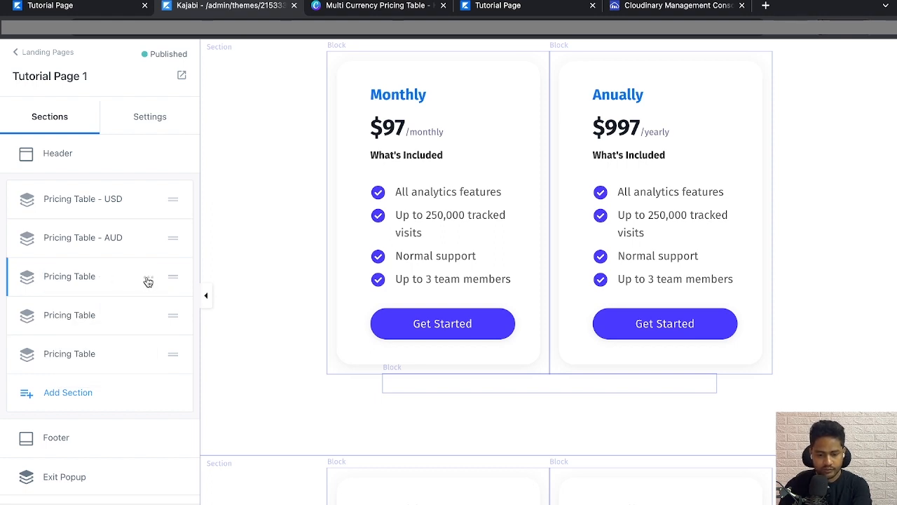
Rename the third section as Pricing Table - CAD and move it above the AUD section.
click(148, 277)
click(115, 296)
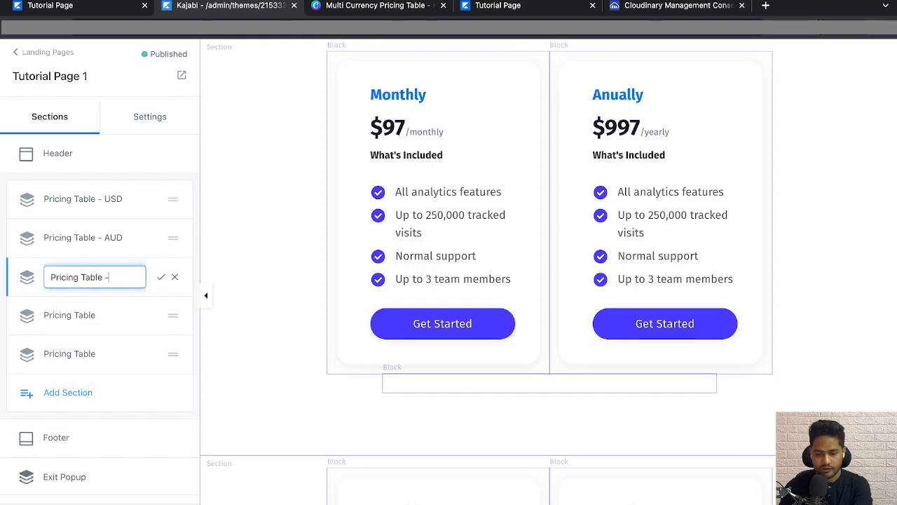
text(- CAD)
click(160, 277)
drag(174, 276, 175, 234)
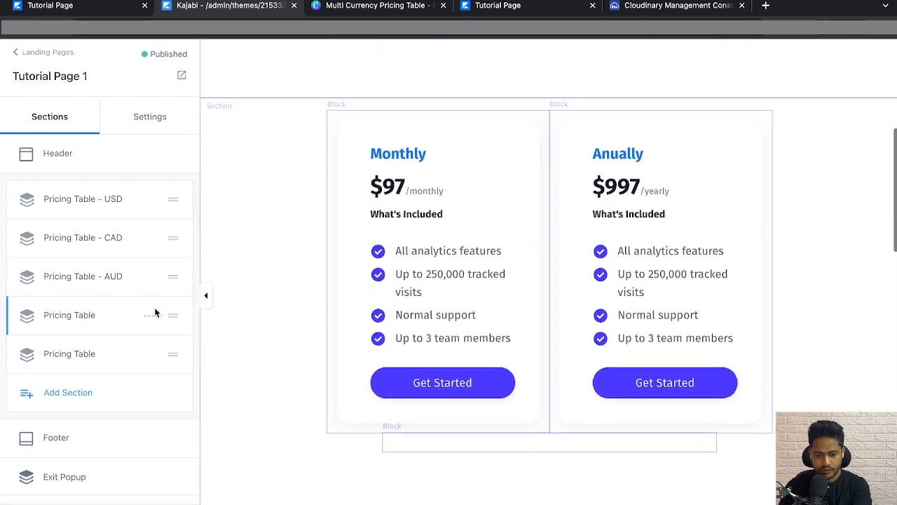
Check the remaining section names on the presentation slide, then rename the fourth section in Kajabi as Pricing Table - KR.
click(378, 7)
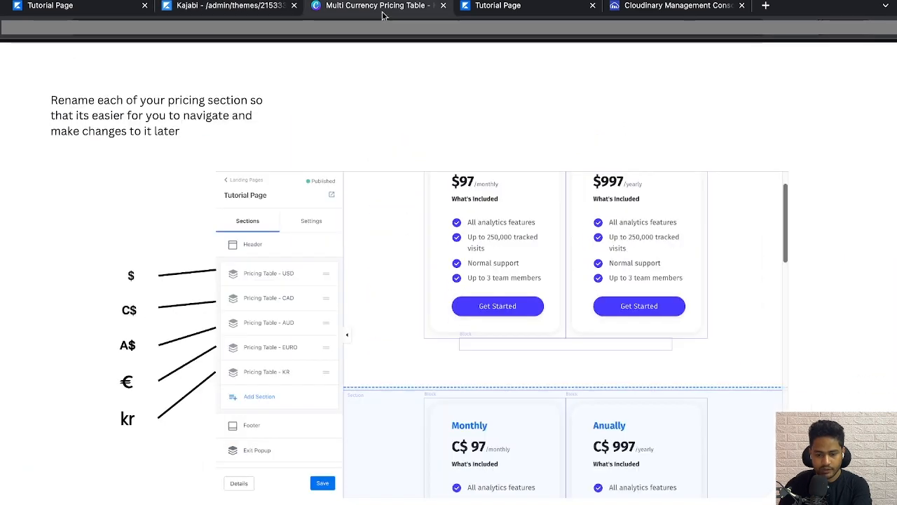
click(297, 16)
click(147, 319)
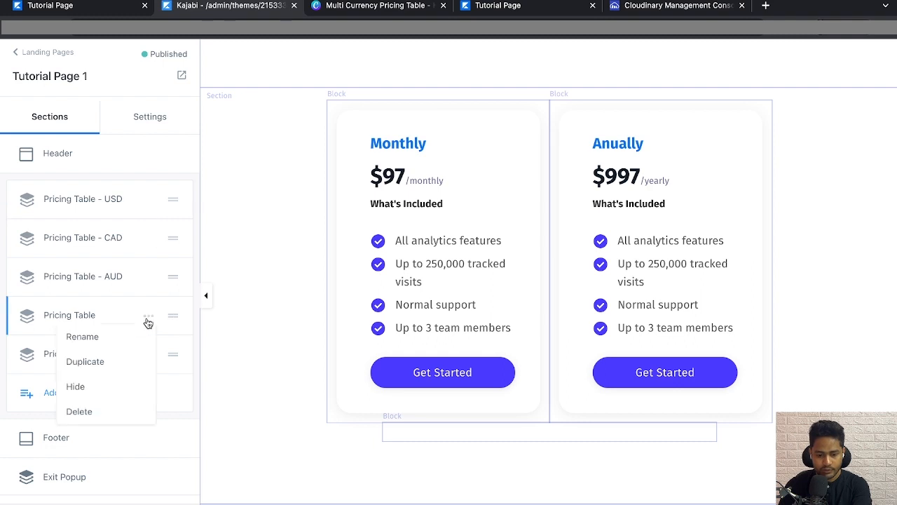
click(109, 335)
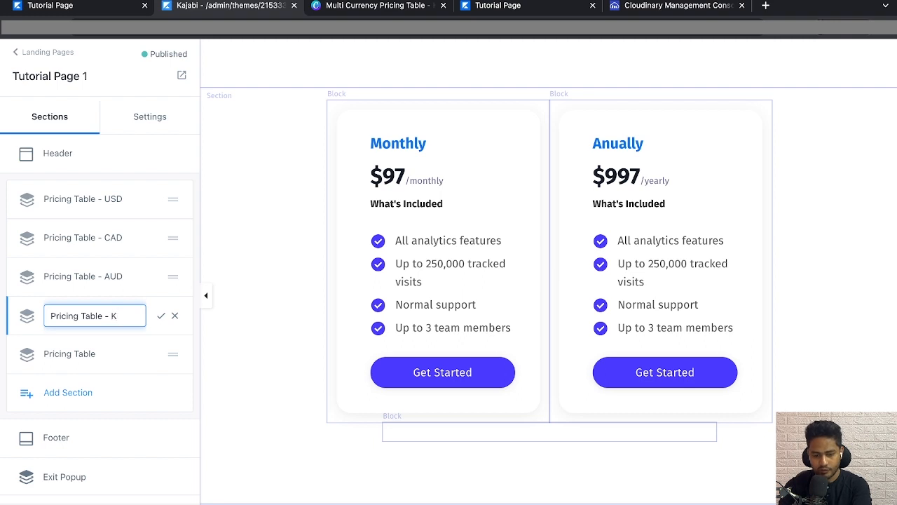
text(- KR)
click(161, 315)
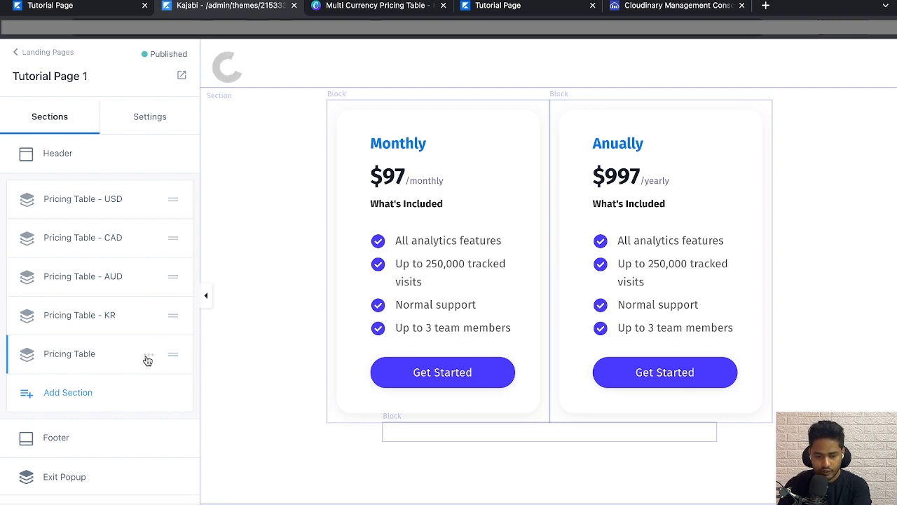
Rename the fifth section as Pricing Table - EURO.
click(148, 355)
click(108, 381)
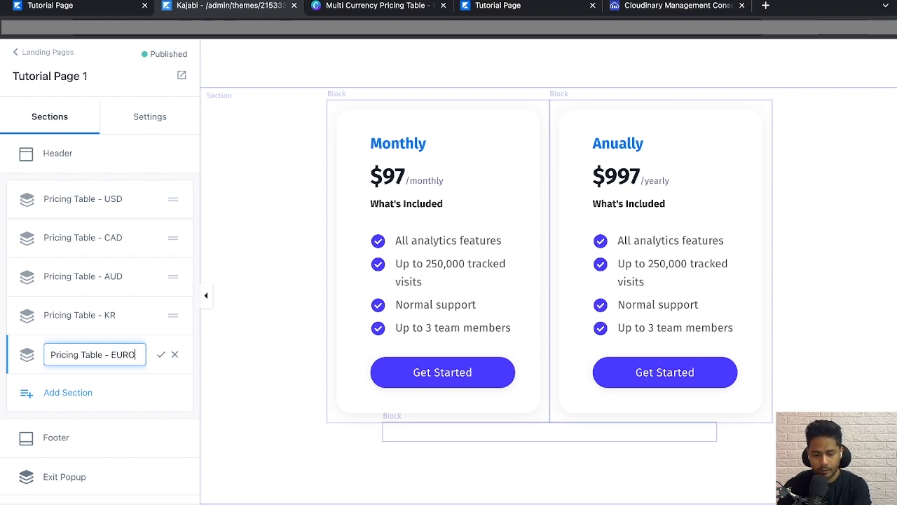
click(161, 358)
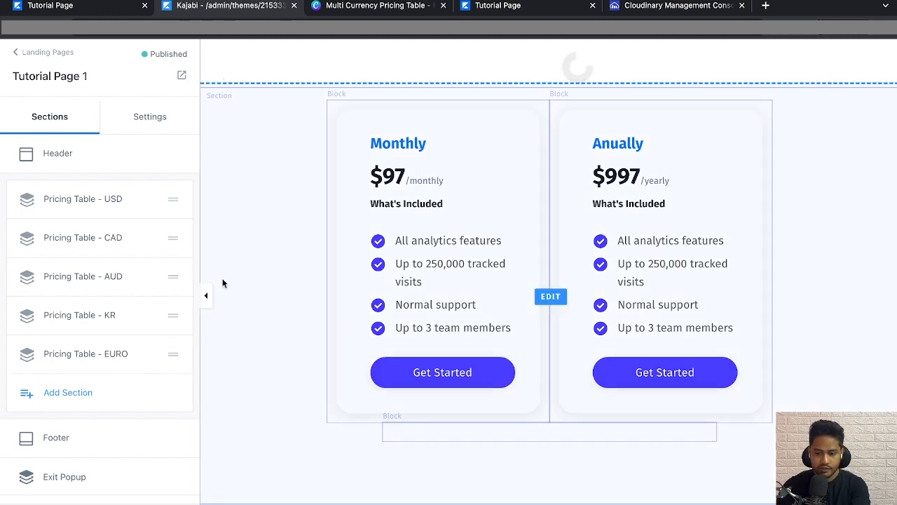
Review the monthly and yearly prices in the Google Sheets pricing spreadsheet and copy the monthly CAD price, C$ 134.
key(ctrl+Left)
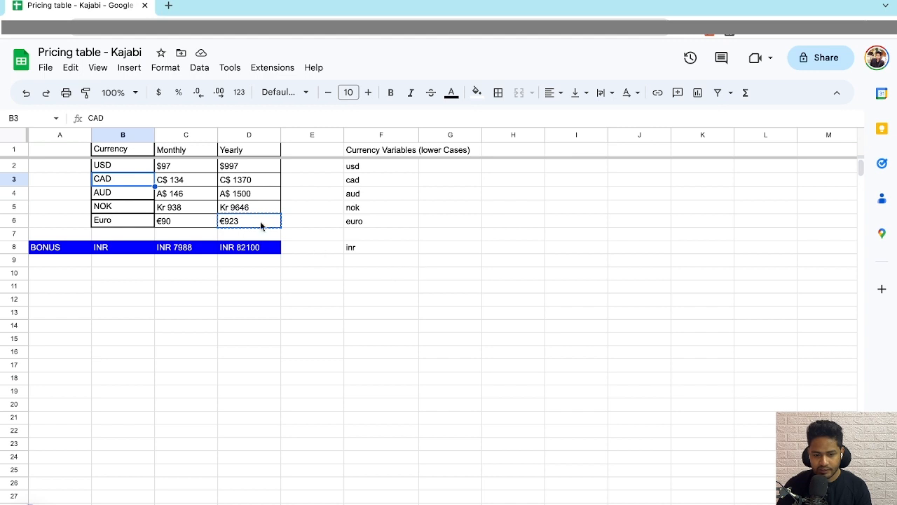
click(192, 166)
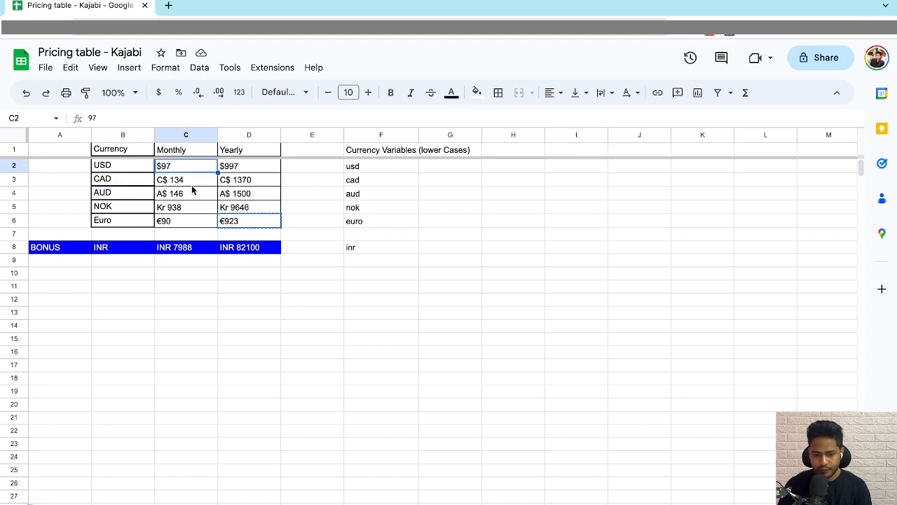
click(193, 182)
click(276, 198)
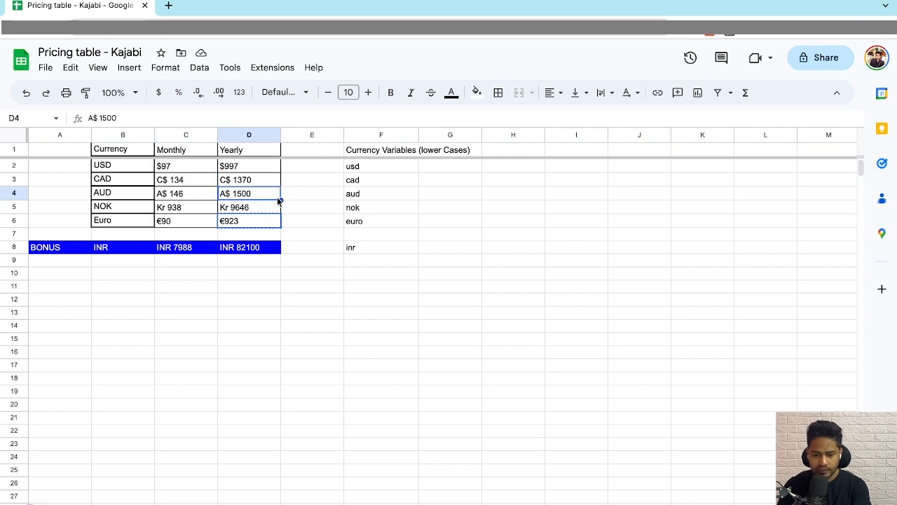
click(205, 184)
key(ctrl+c)
Switch back to Kajabi and set the monthly card's price in the Pricing Table - CAD section to C$ 134.
key(alt+Tab)
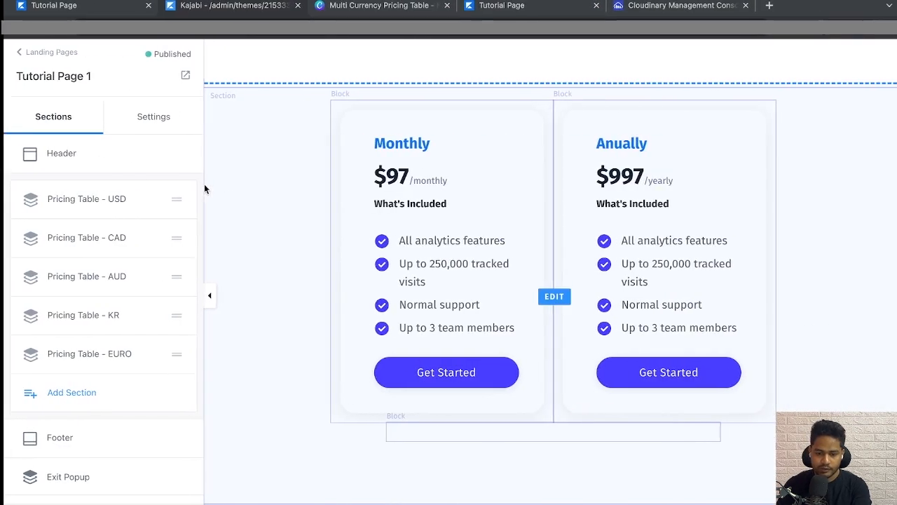
click(103, 244)
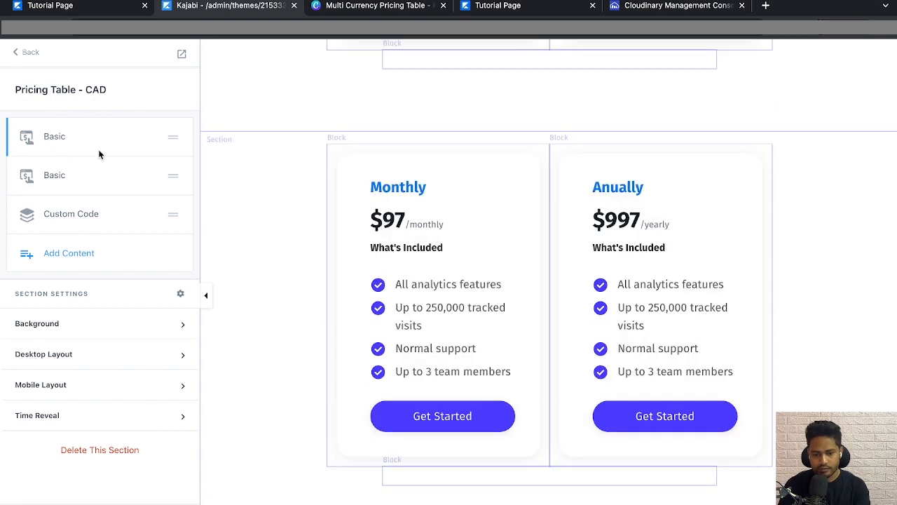
click(56, 141)
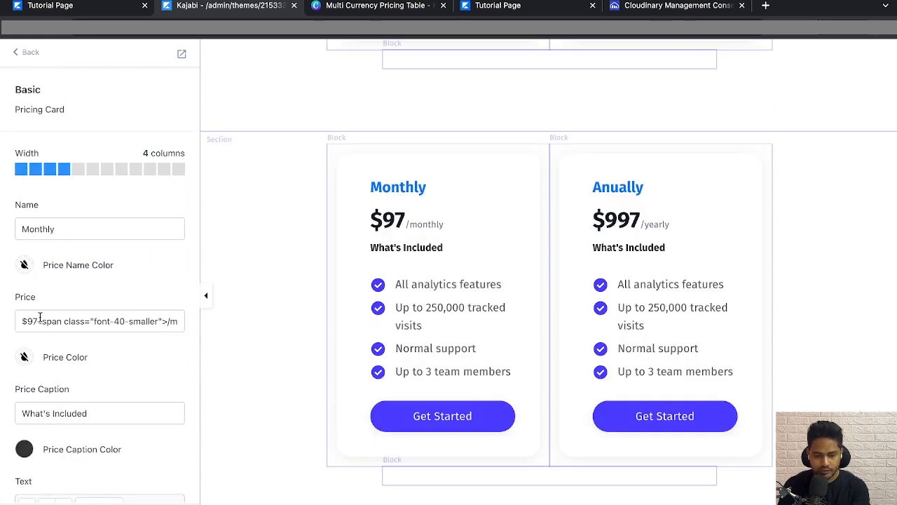
drag(40, 317, 2, 329)
key(ctrl+v)
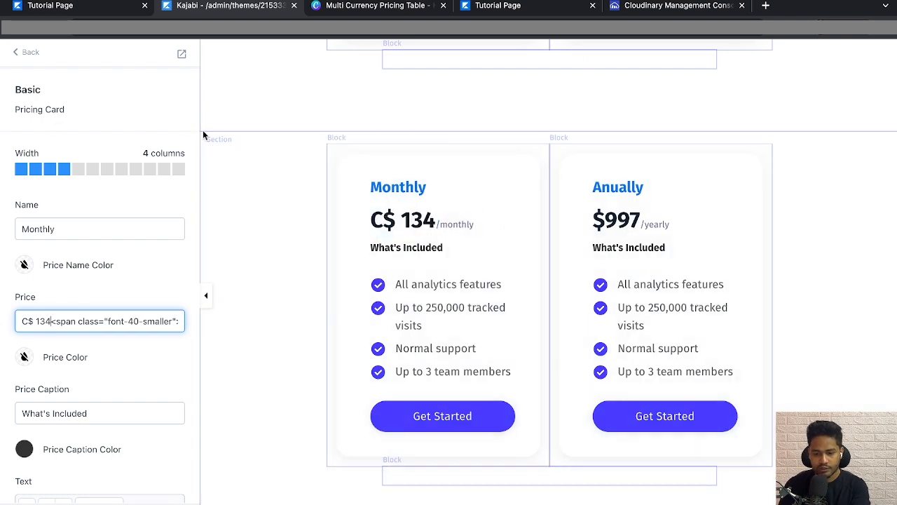
Copy the yearly CAD price from the Google Sheets spreadsheet and set the CAD section's annual card price in Kajabi to C$ 1370.
click(617, 219)
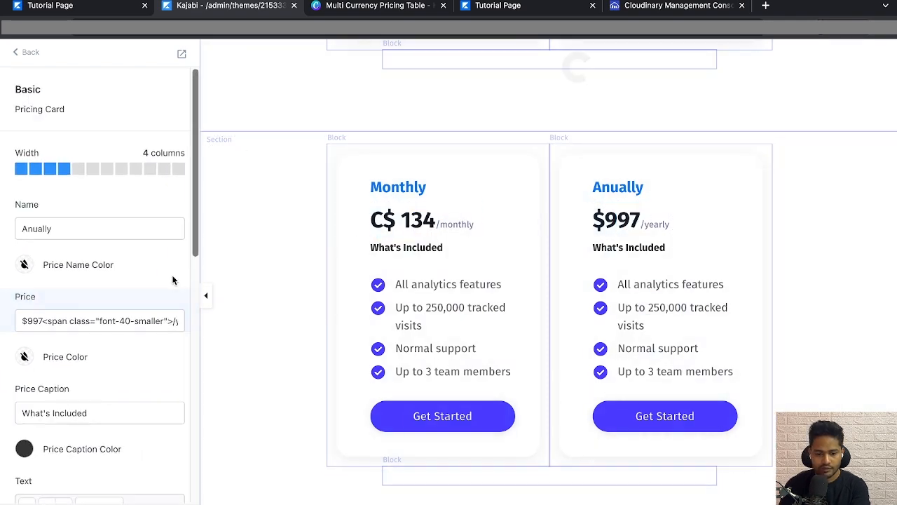
key(ctrl+Left)
click(251, 182)
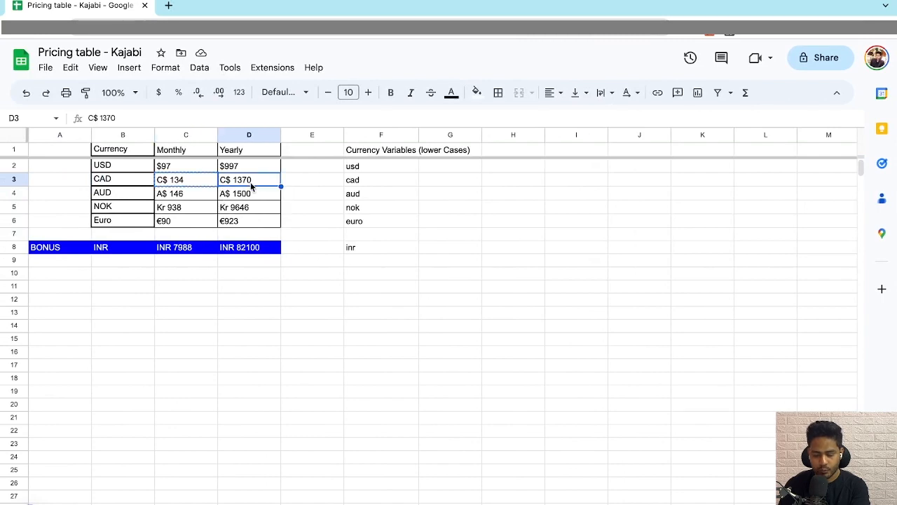
key(ctrl+c)
key(ctrl+Right)
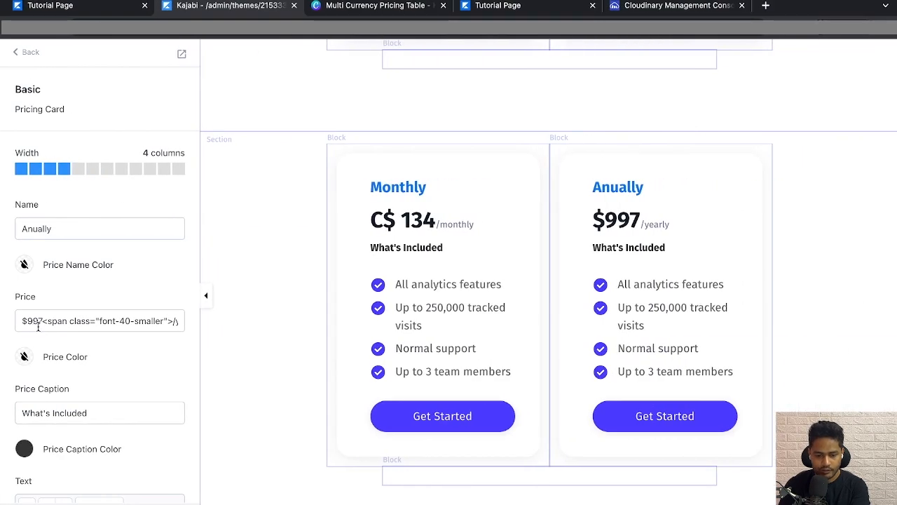
double_click(43, 321)
key(ctrl+v)
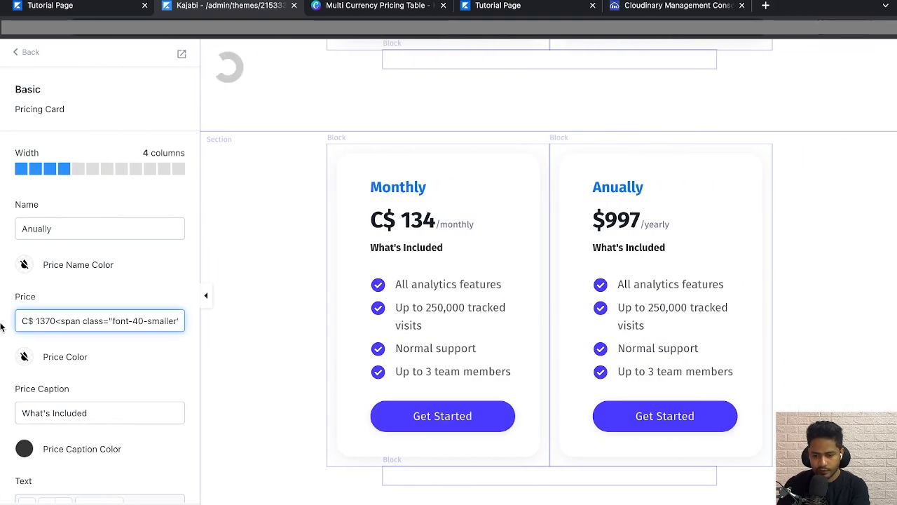
Set the annual card's price in the Pricing Table - EURO section to € 923 and return to the page's section list.
key(ctrl+Left)
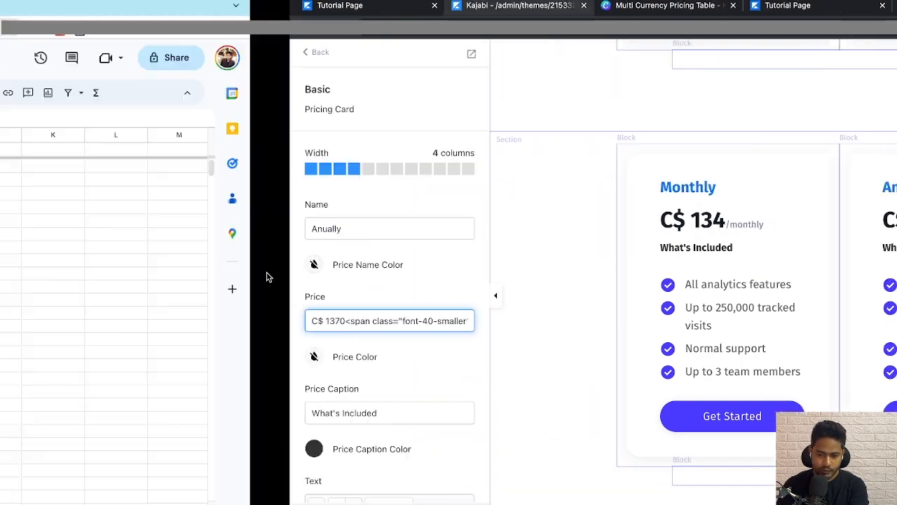
key(ctrl+Right)
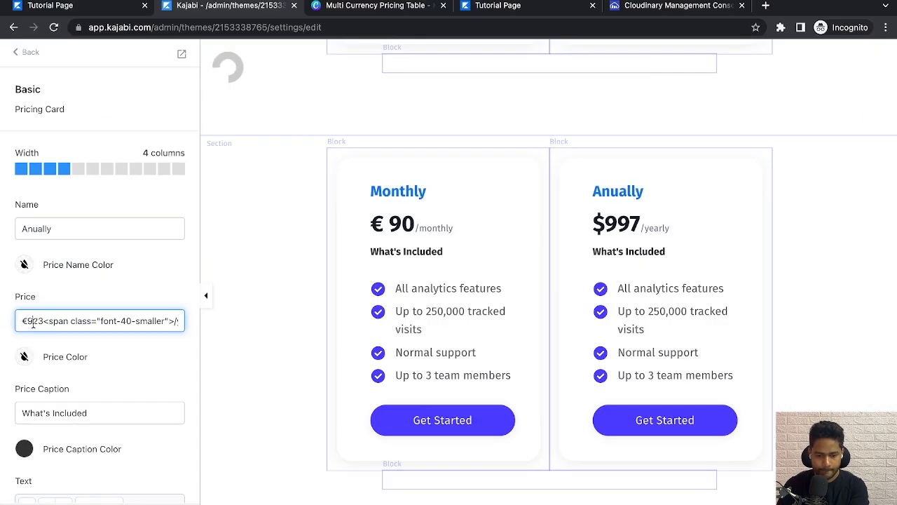
key(Return)
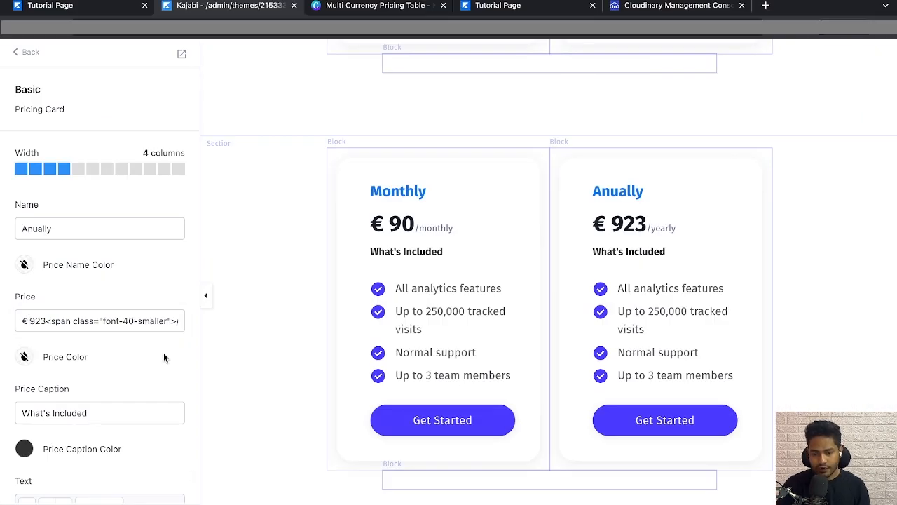
click(32, 55)
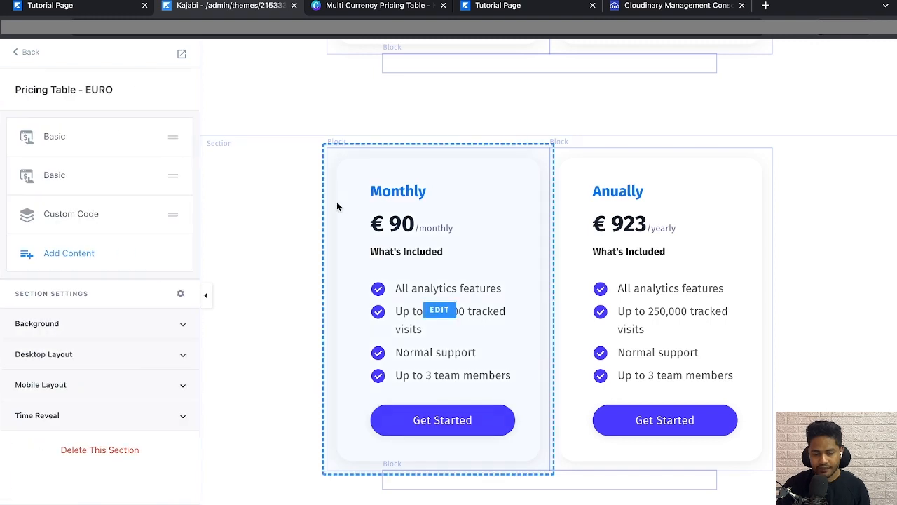
click(29, 56)
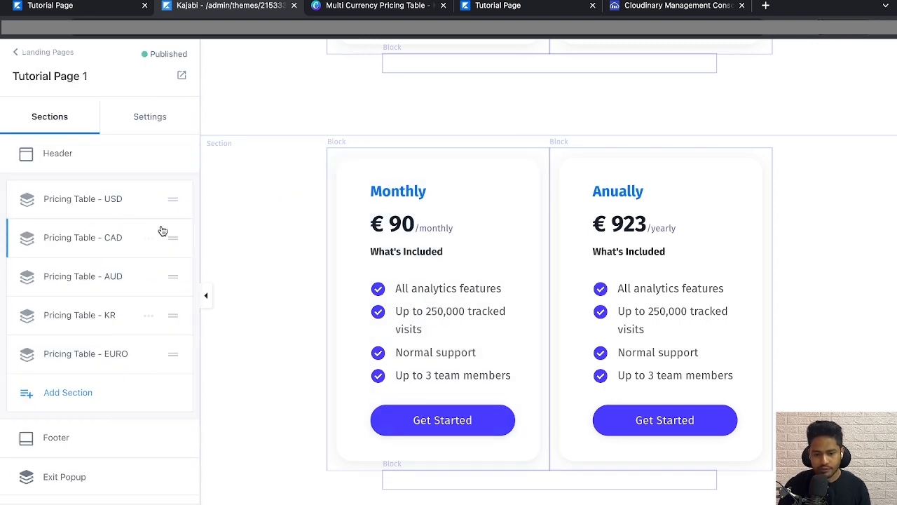
Read the presentation slide on updating the currency variable in each pricing section's custom code block.
scroll(294, 236, up, 20)
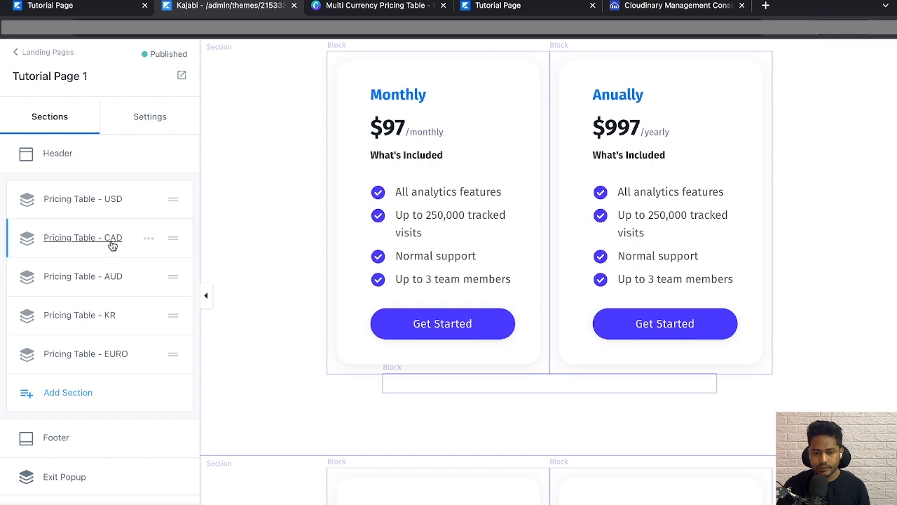
click(373, 7)
key(Right)
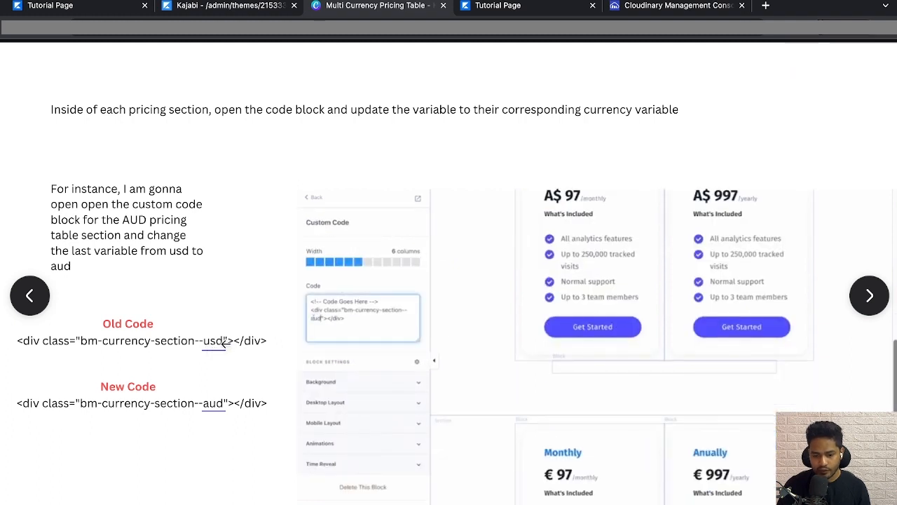
In Kajabi, replace usd in the CAD section's custom code block with the cad variable copied from the Google Sheets spreadsheet.
click(212, 9)
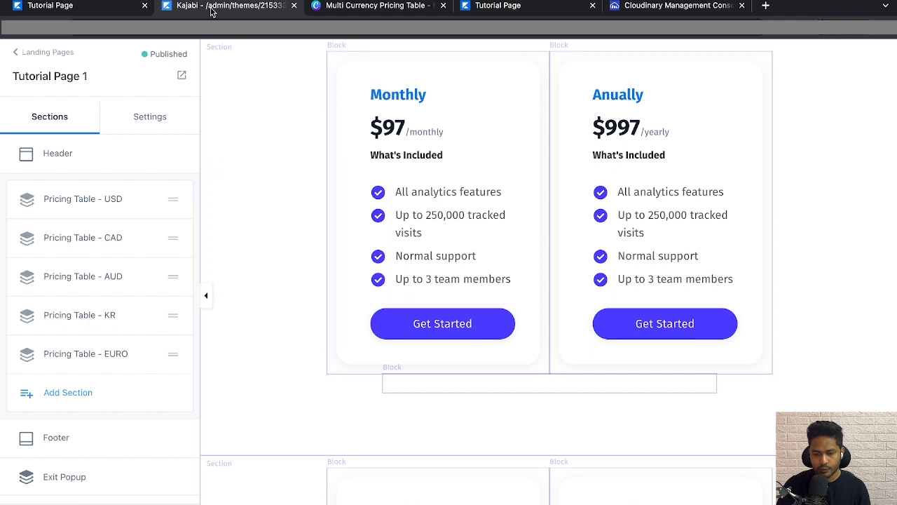
click(90, 240)
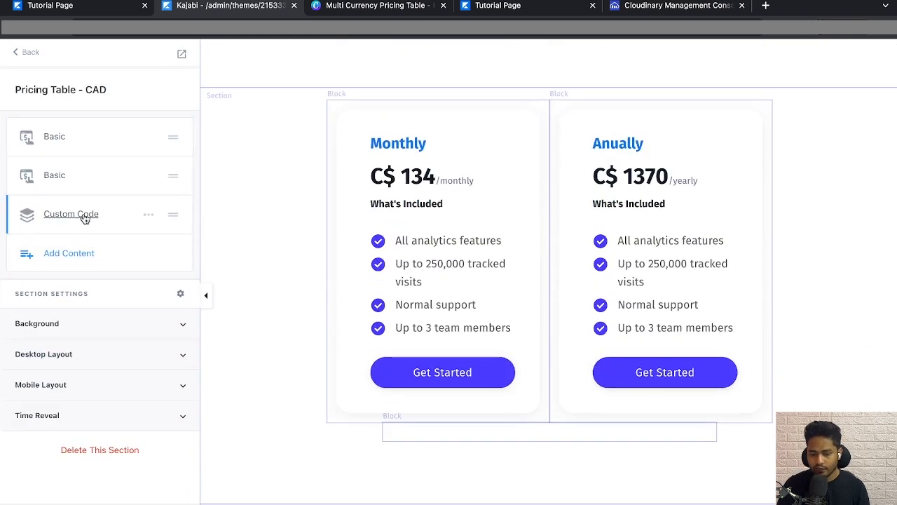
click(84, 218)
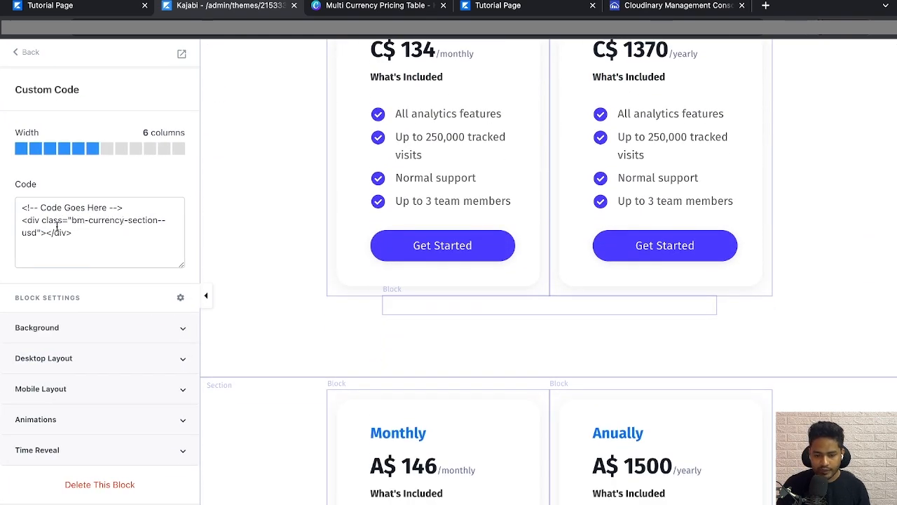
drag(37, 233, 22, 232)
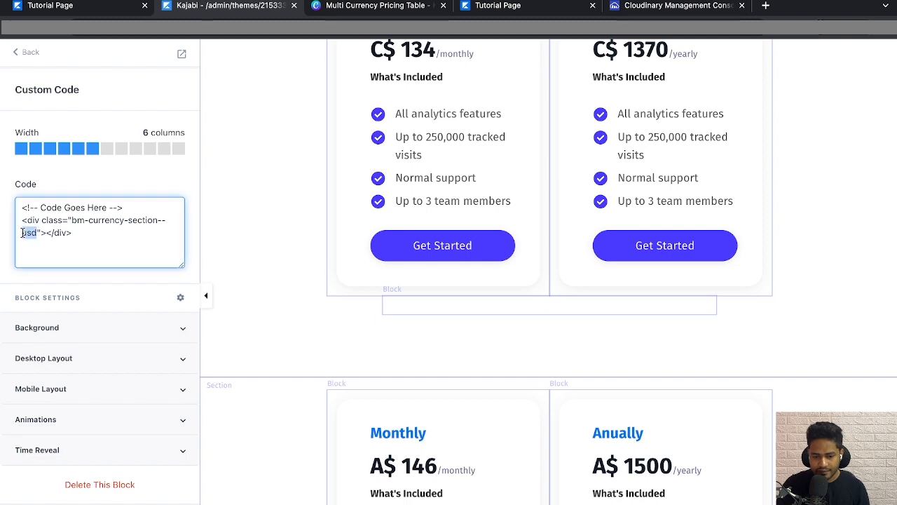
key(alt+Tab)
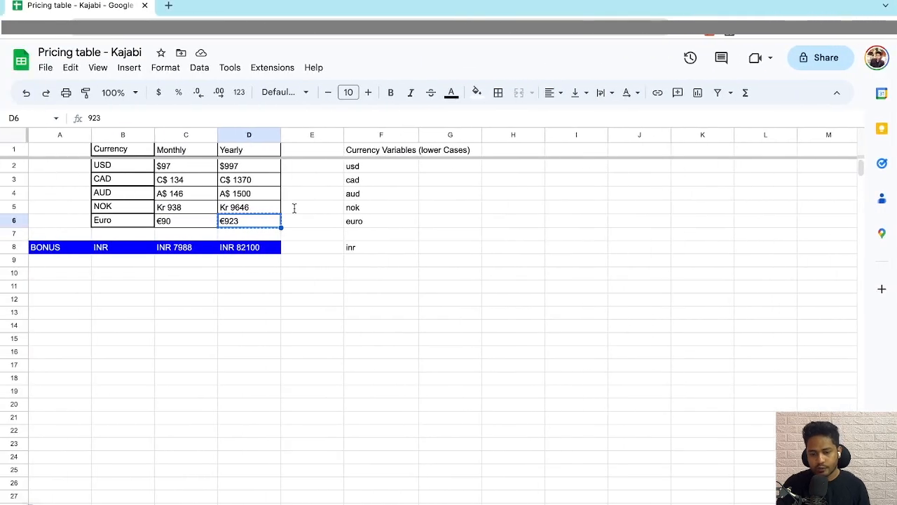
click(467, 236)
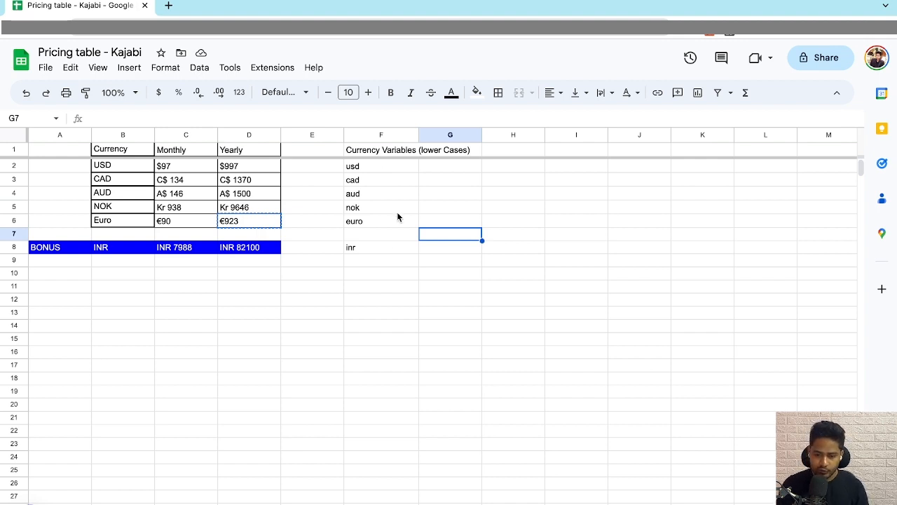
click(381, 166)
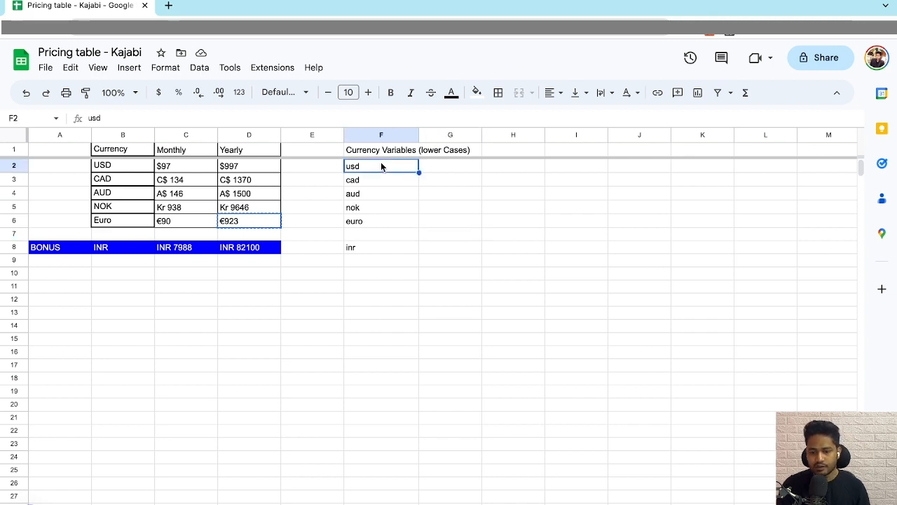
click(369, 180)
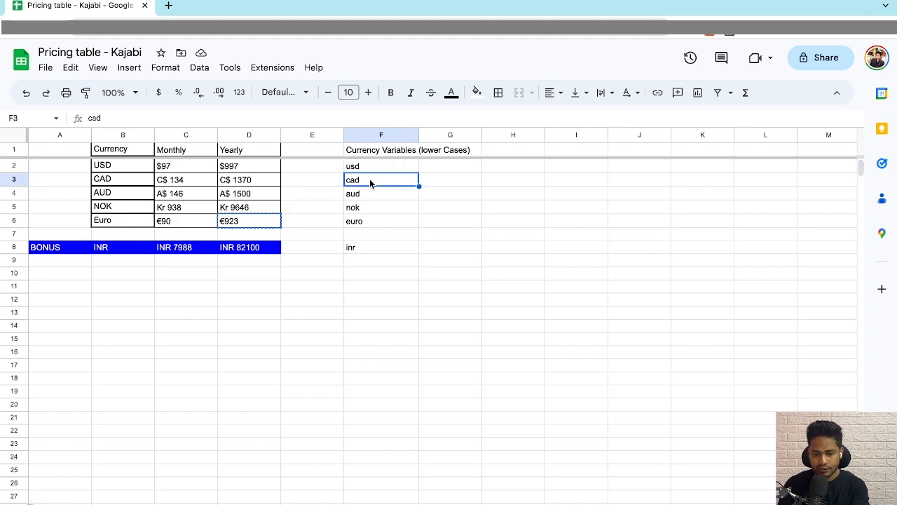
key(super+c)
key(ctrl+Right)
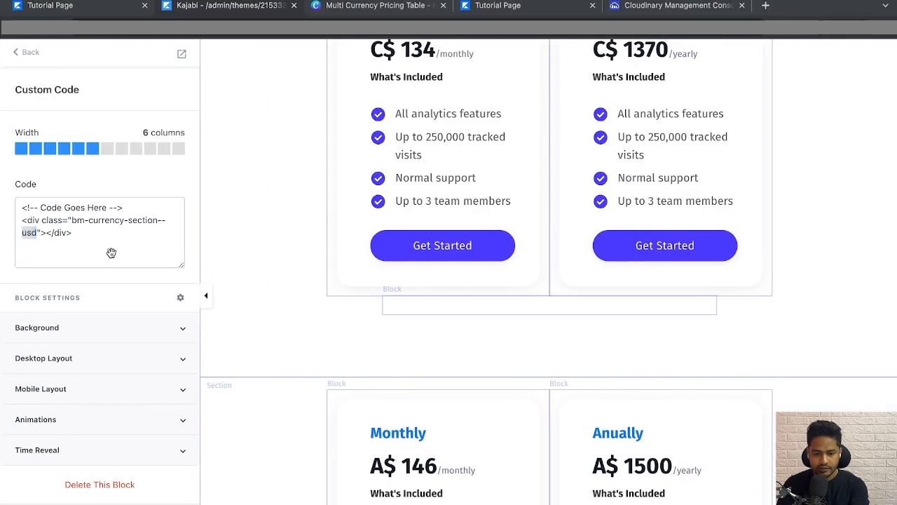
key(super+v)
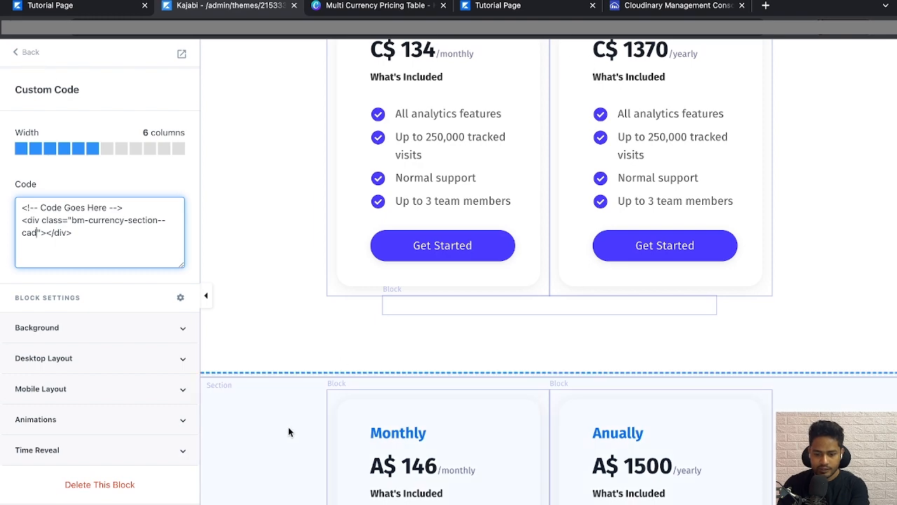
Replace usd in the AUD section's custom code block with the aud variable copied from the Google Sheets spreadsheet.
scroll(288, 426, down, 1)
scroll(303, 435, down, 3)
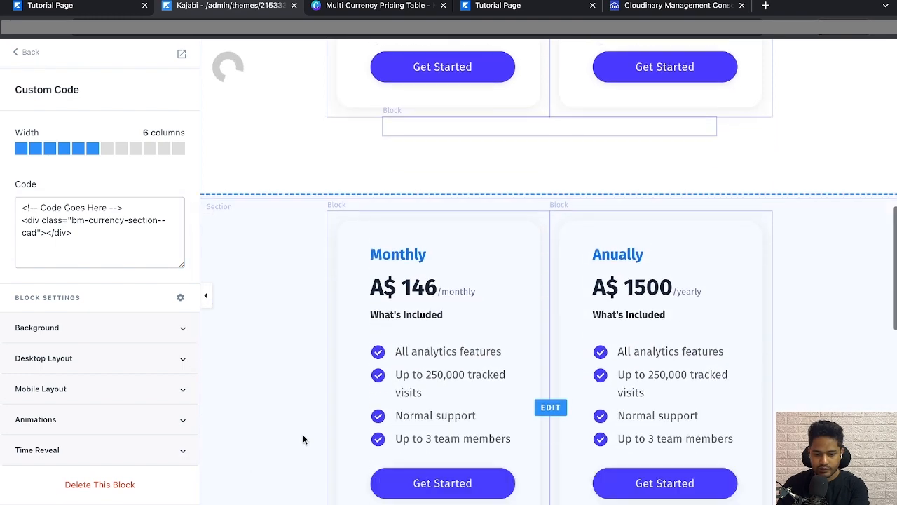
scroll(504, 456, down, 2)
click(546, 416)
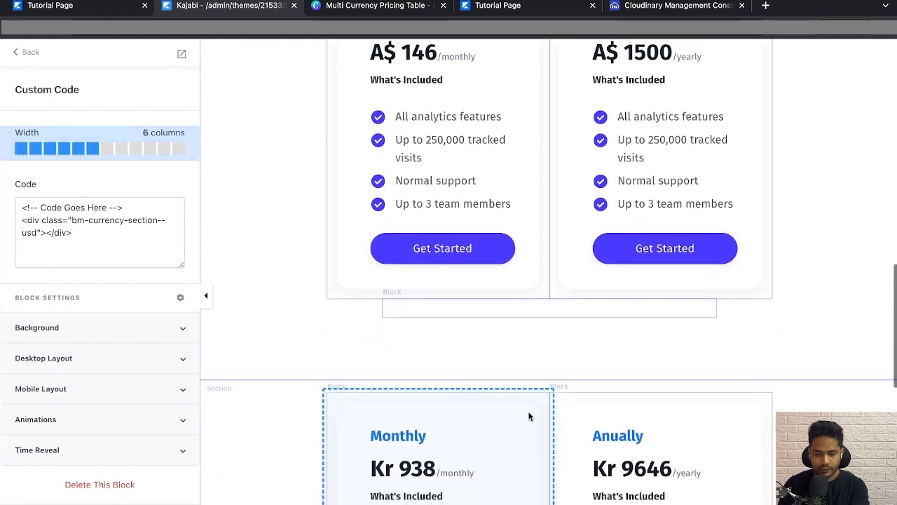
key(ctrl+Left)
key(ctrl+Right)
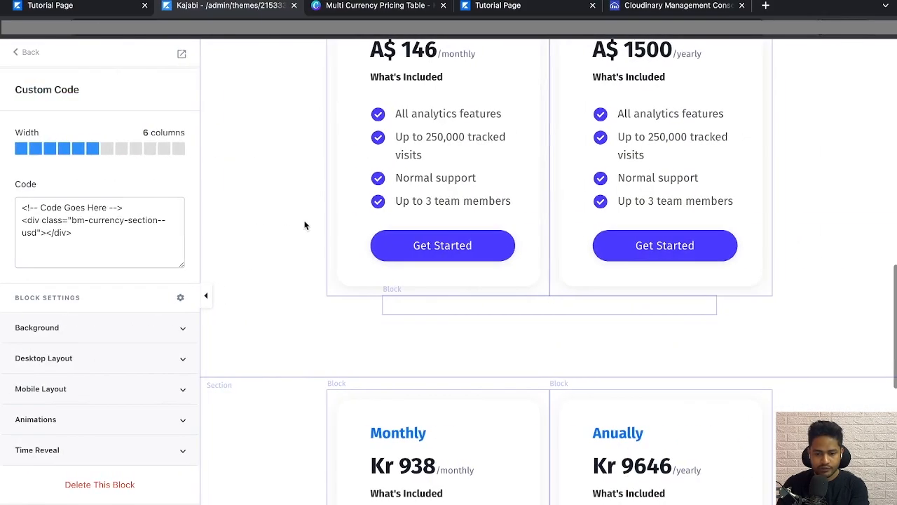
key(ctrl+Left)
click(355, 194)
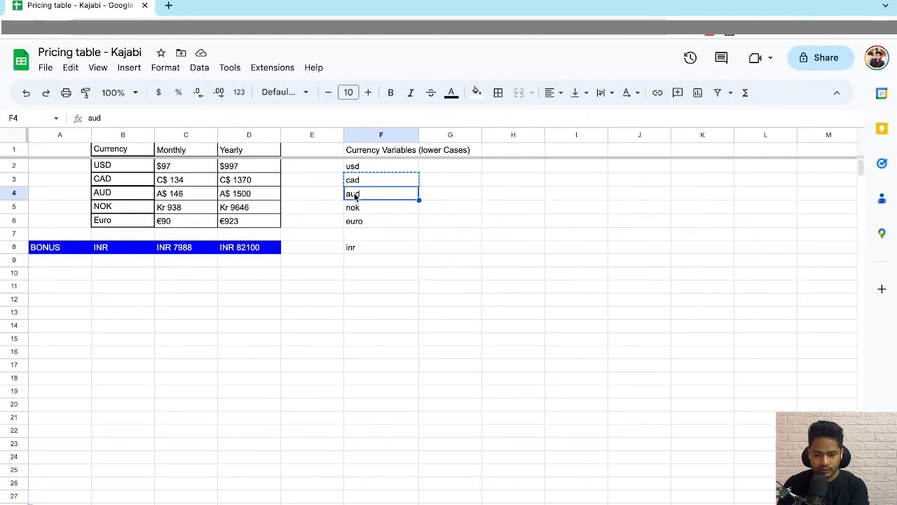
key(ctrl+c)
key(ctrl+Right)
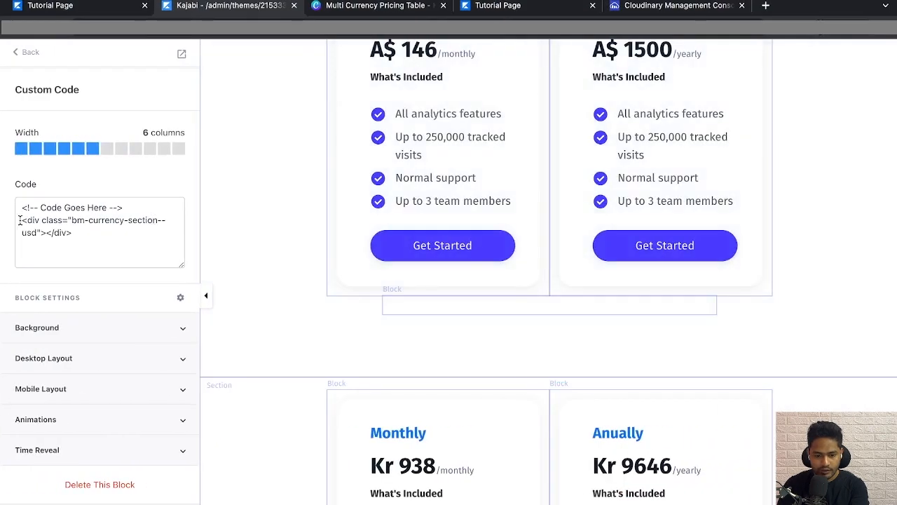
click(31, 234)
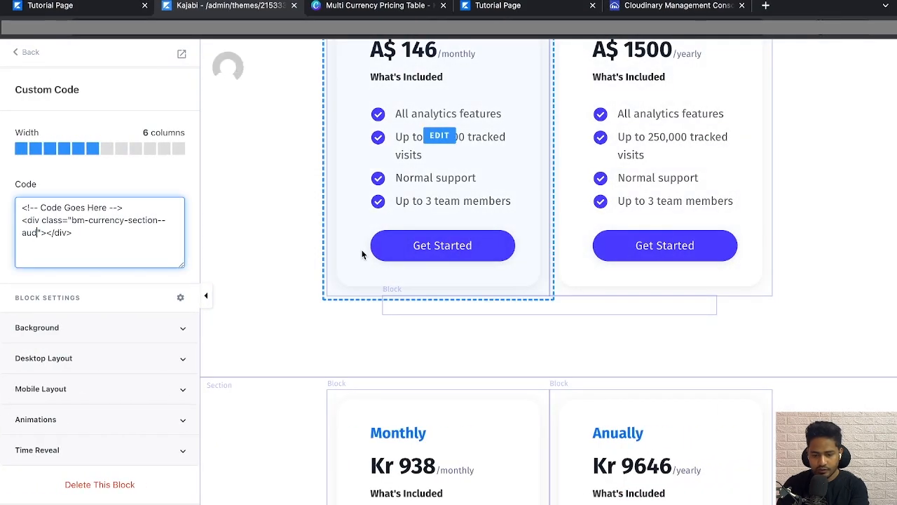
Replace usd in the KR section's custom code block with the nok variable copied from the Google Sheets spreadsheet.
scroll(360, 255, down, 2)
scroll(503, 485, down, 3)
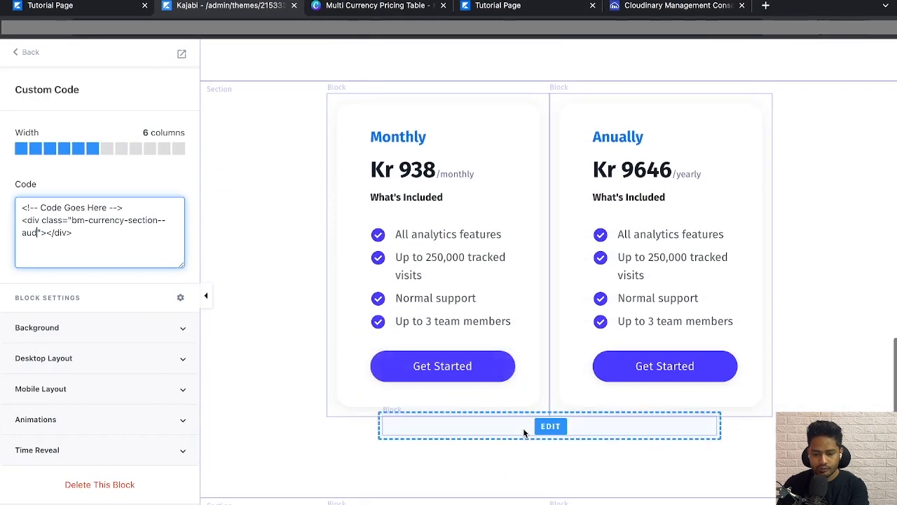
key(ctrl+Left)
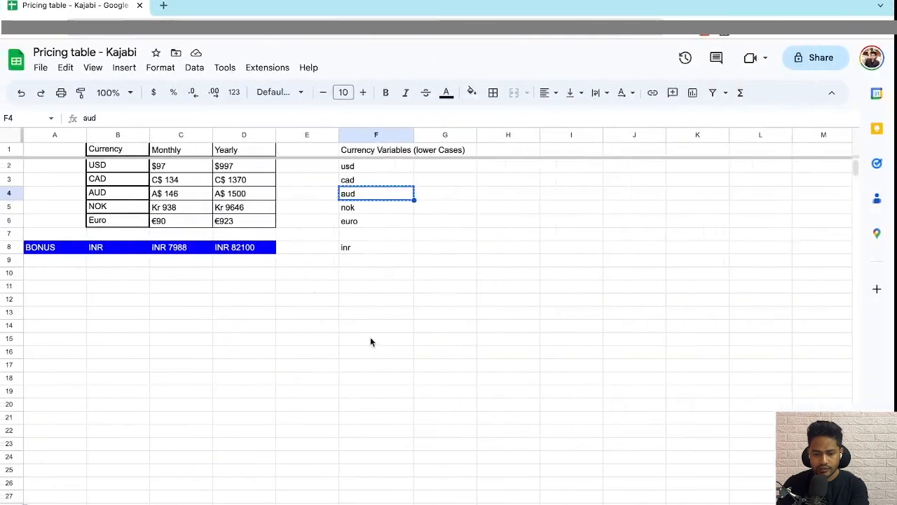
click(368, 208)
key(ctrl+c)
key(ctrl+Right)
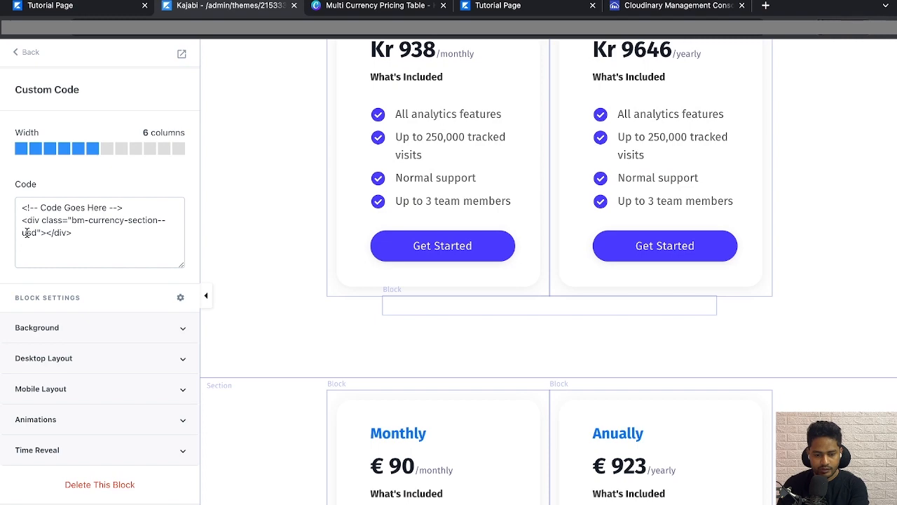
double_click(27, 233)
key(ctrl+v)
scroll(365, 274, down, 4)
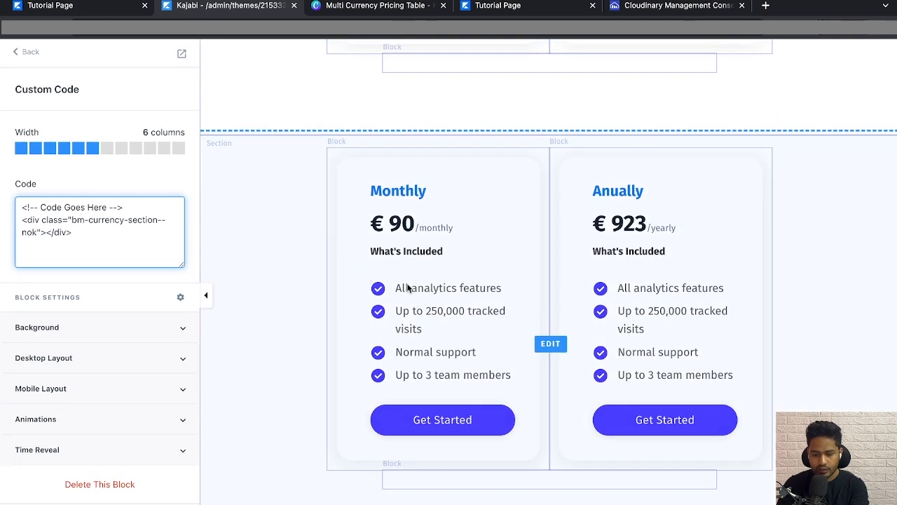
Replace usd in the EURO section's custom code block with the euro variable copied from the Google Sheets spreadsheet.
click(494, 482)
key(alt+Tab)
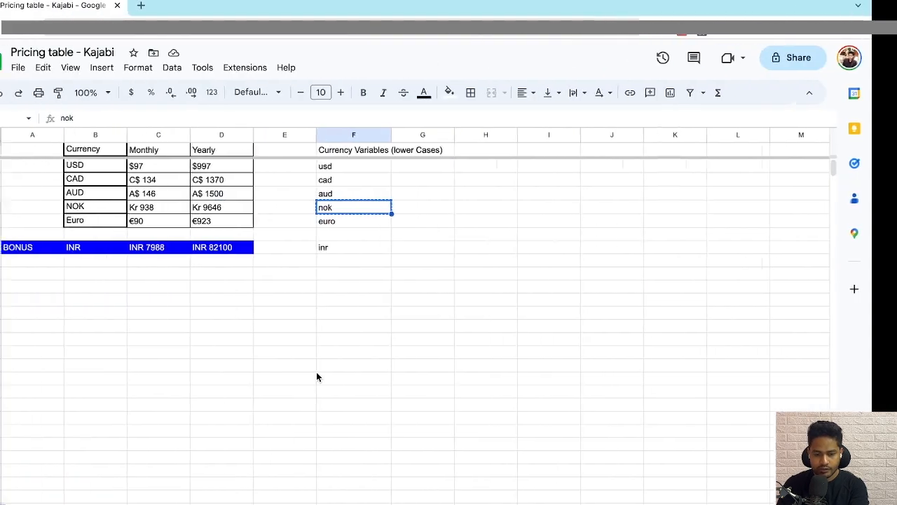
click(374, 224)
key(ctrl+c)
key(alt+Tab)
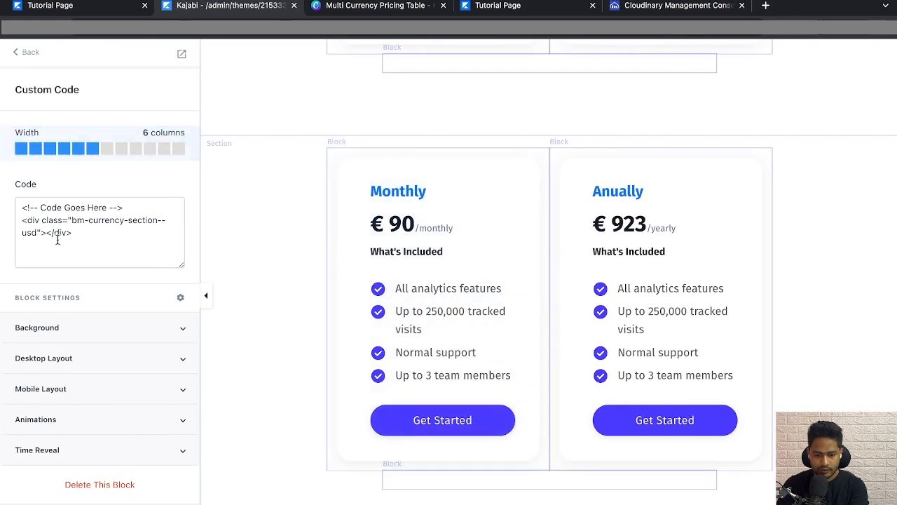
double_click(28, 232)
key(ctrl+v)
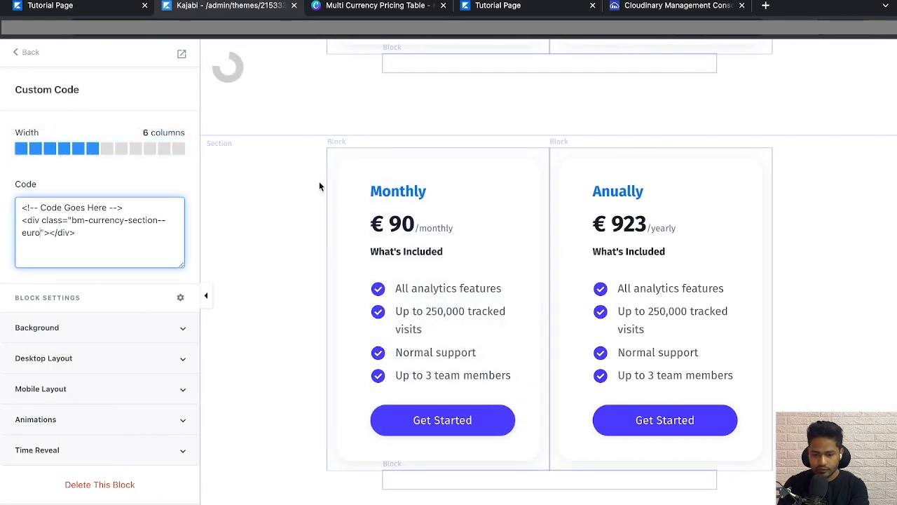
key(alt+Tab)
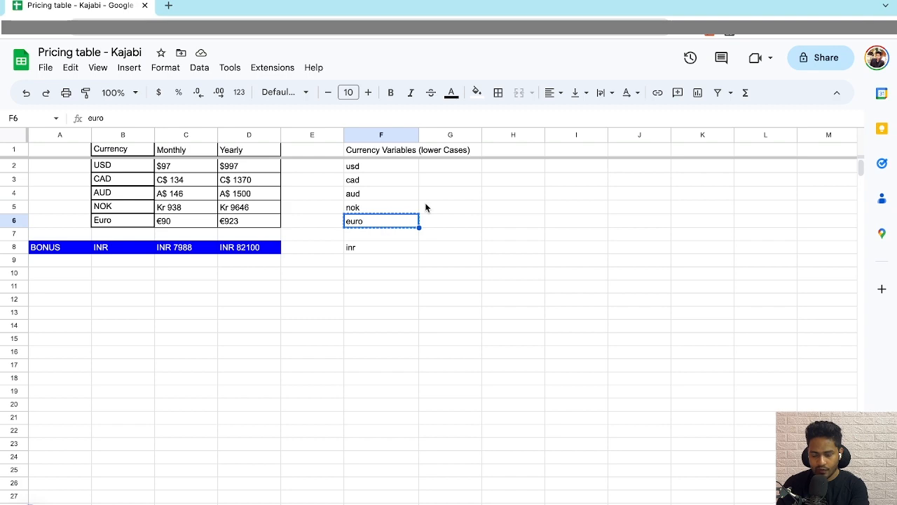
key(alt+Tab)
key(alt+Tab)
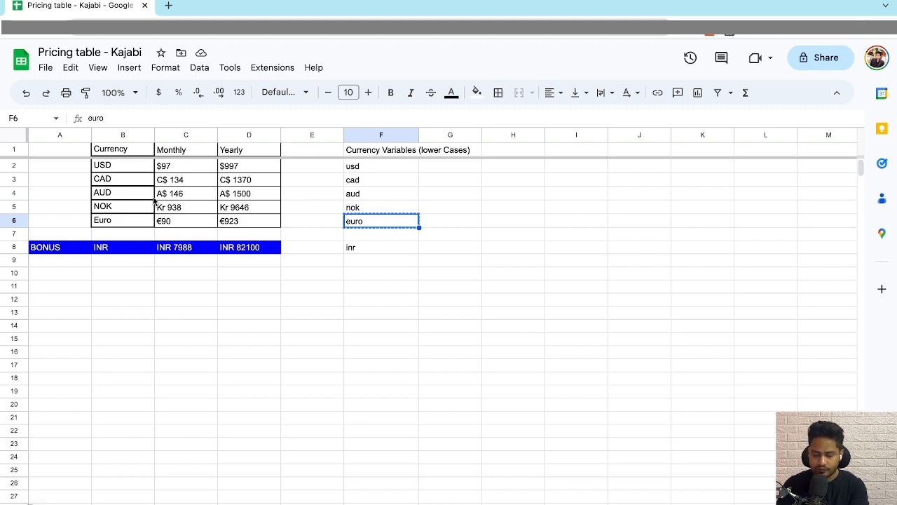
key(alt+Tab)
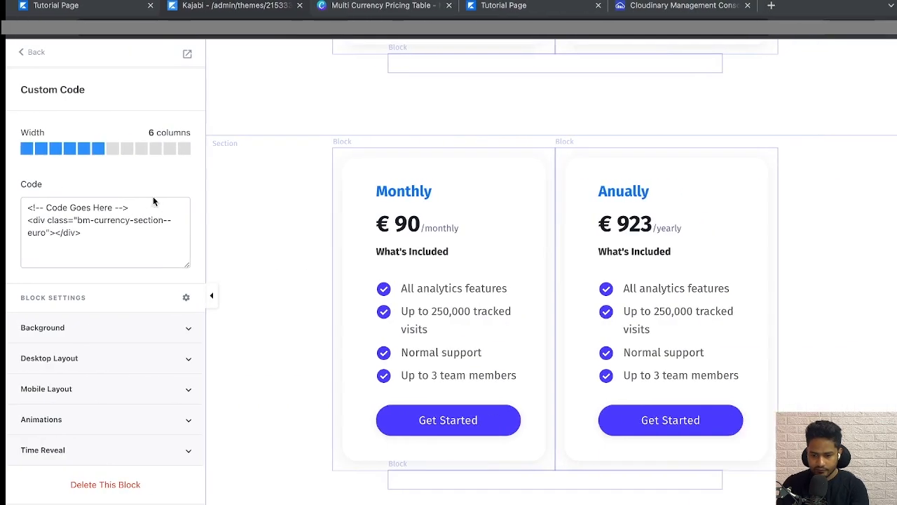
Return to the page's section list and add a new Custom Code section below Pricing Table - EURO.
click(28, 53)
click(27, 63)
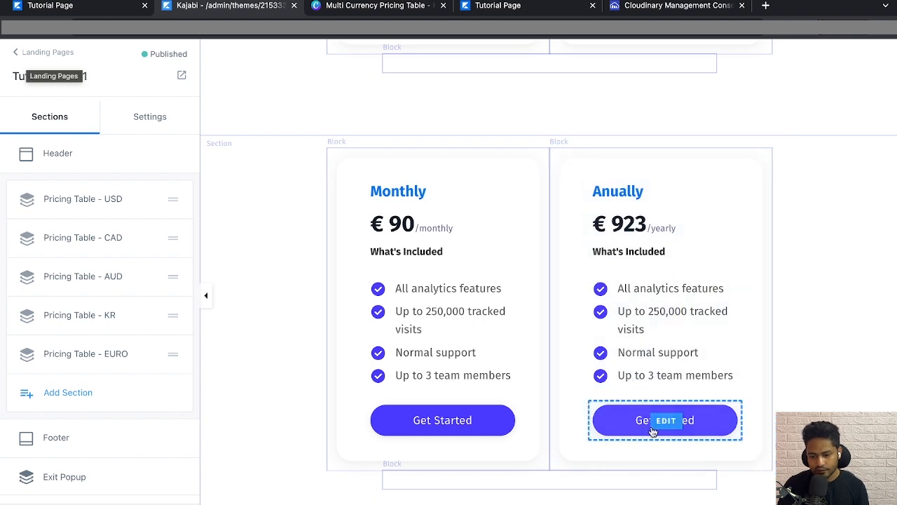
click(78, 394)
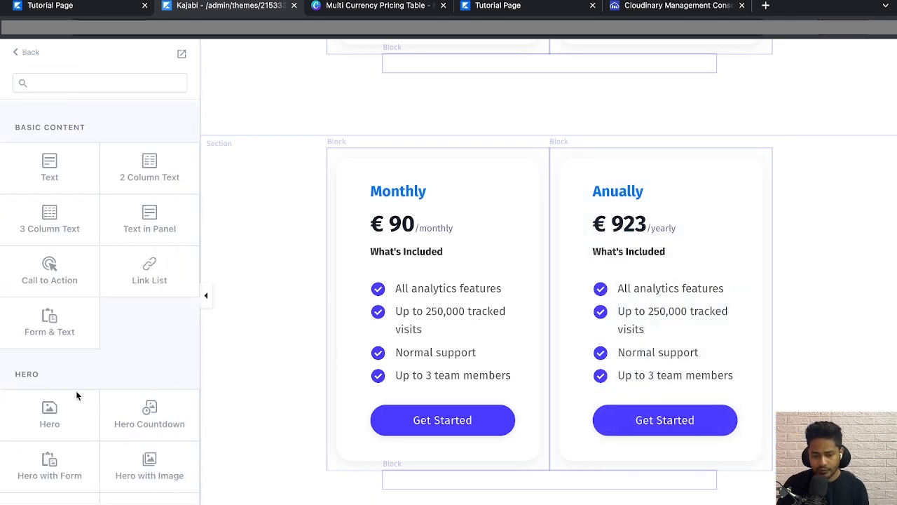
scroll(129, 322, down, 8)
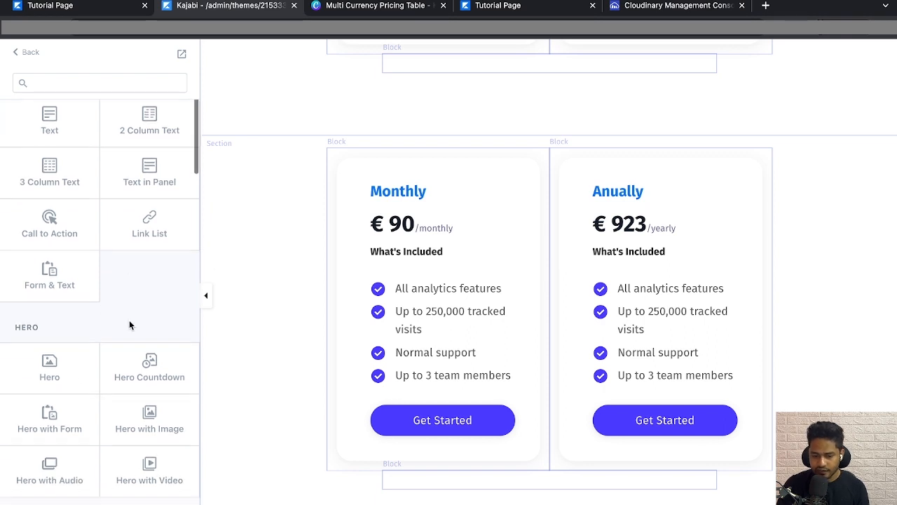
scroll(129, 323, down, 10)
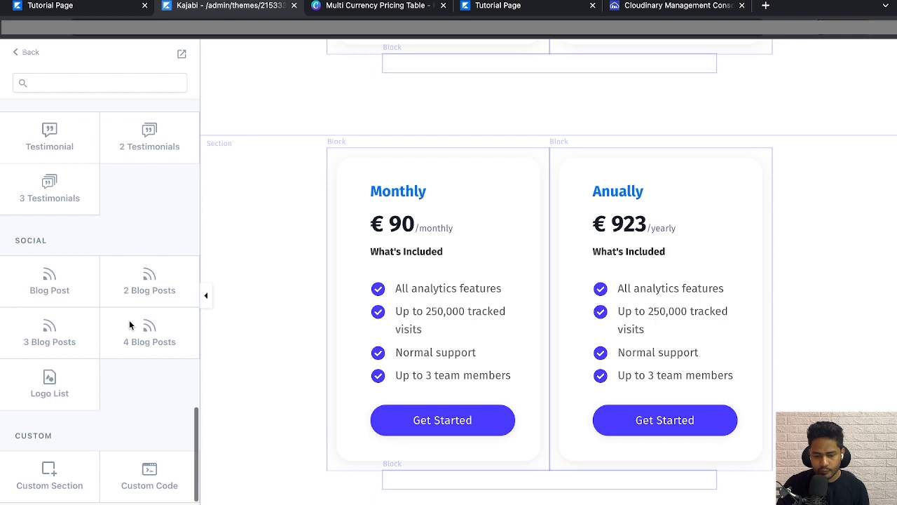
click(152, 482)
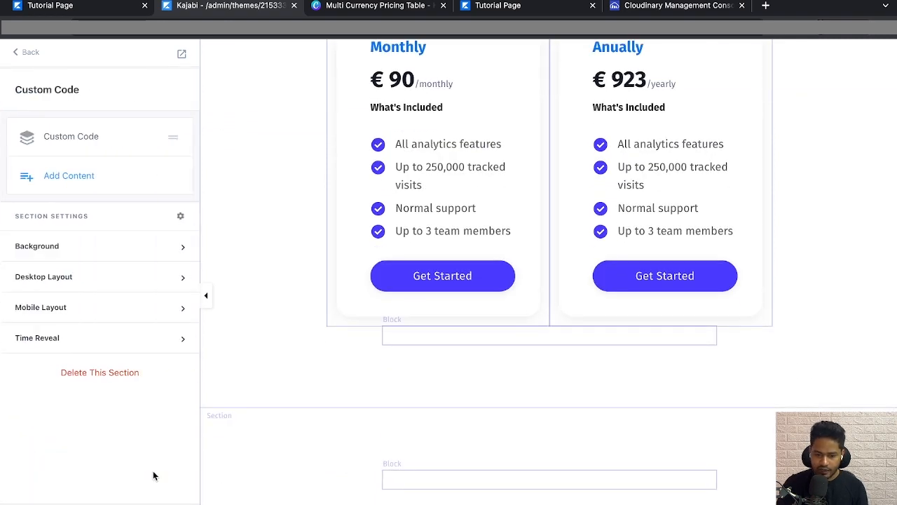
mouse_move(518, 482)
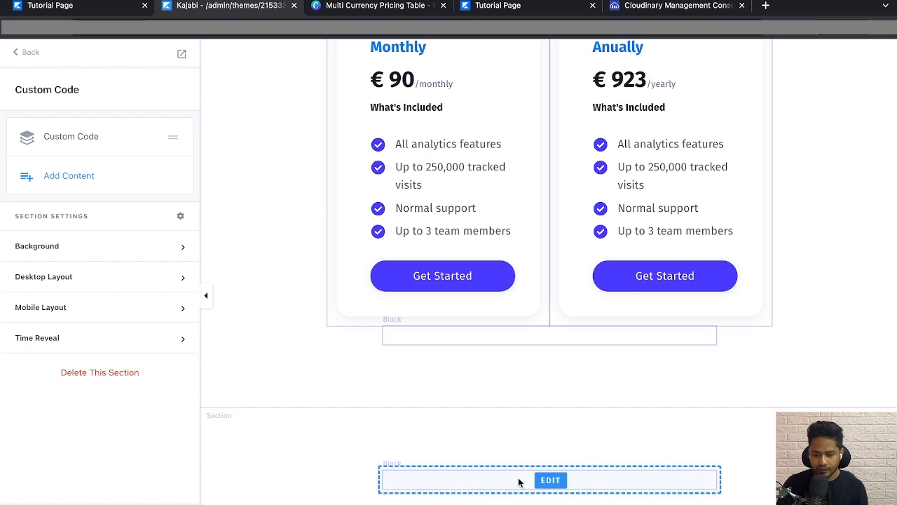
click(478, 439)
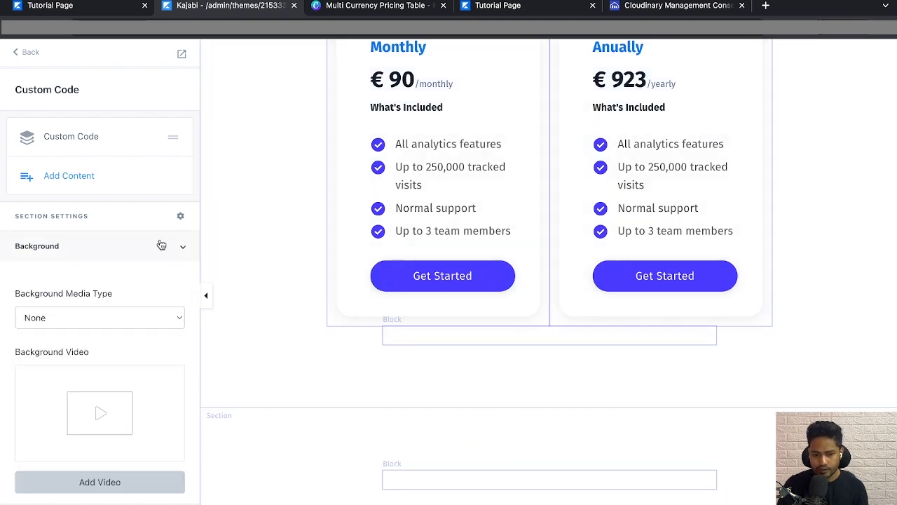
Copy the entire custom-select currency switcher code from Visual Studio Code into the new section's Custom Code block in Kajabi and save.
click(72, 139)
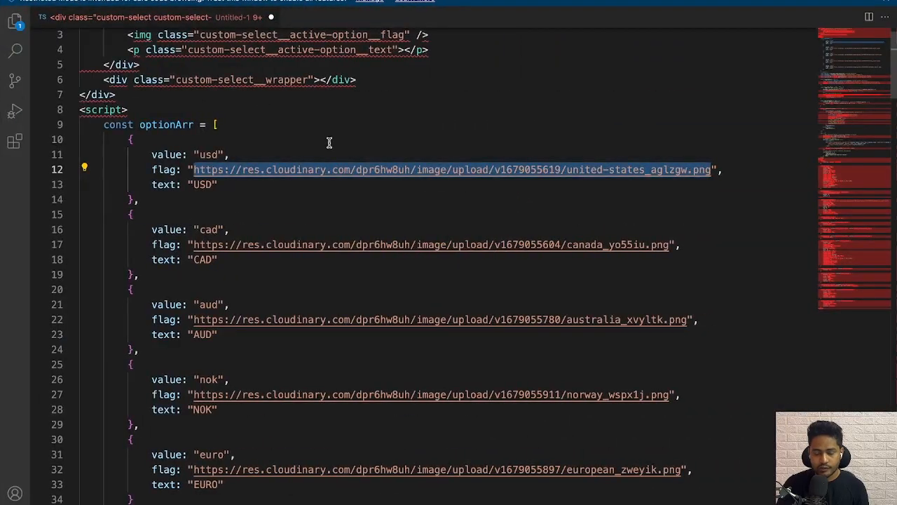
click(330, 142)
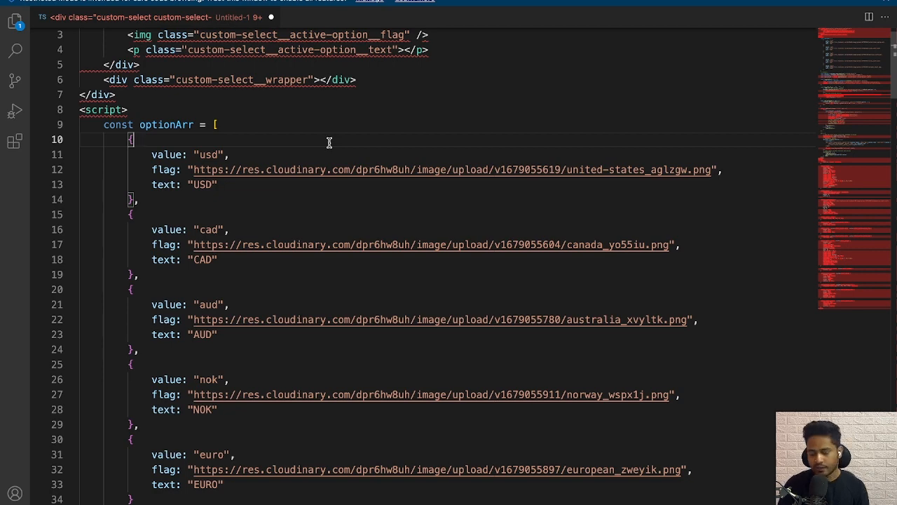
scroll(330, 143, up, 1)
key(ctrl+a)
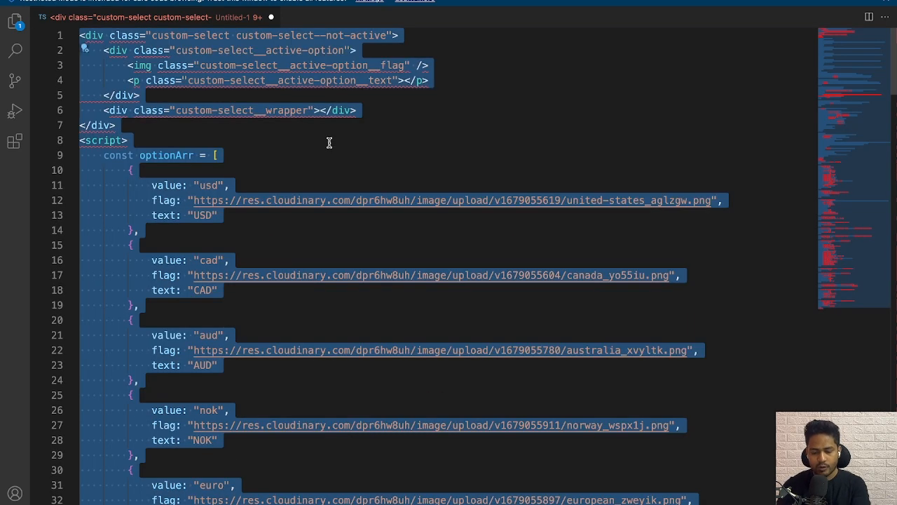
key(alt+Tab)
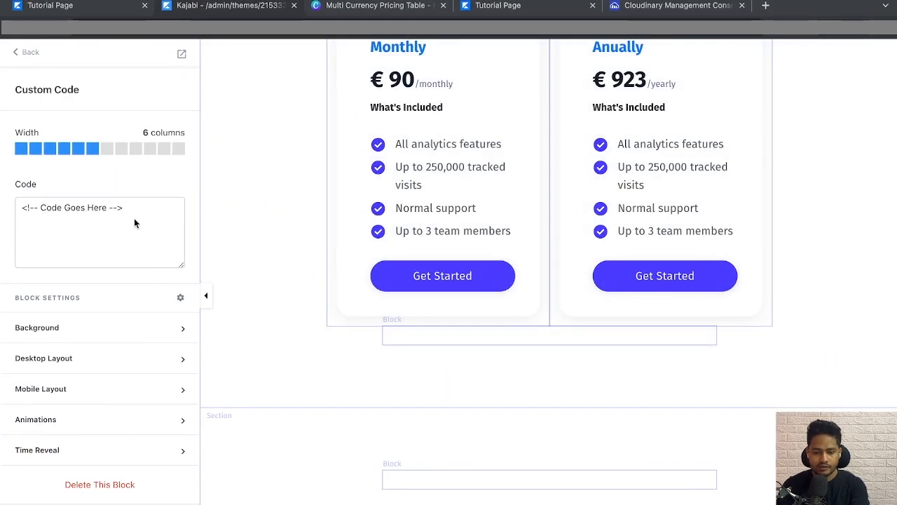
click(152, 210)
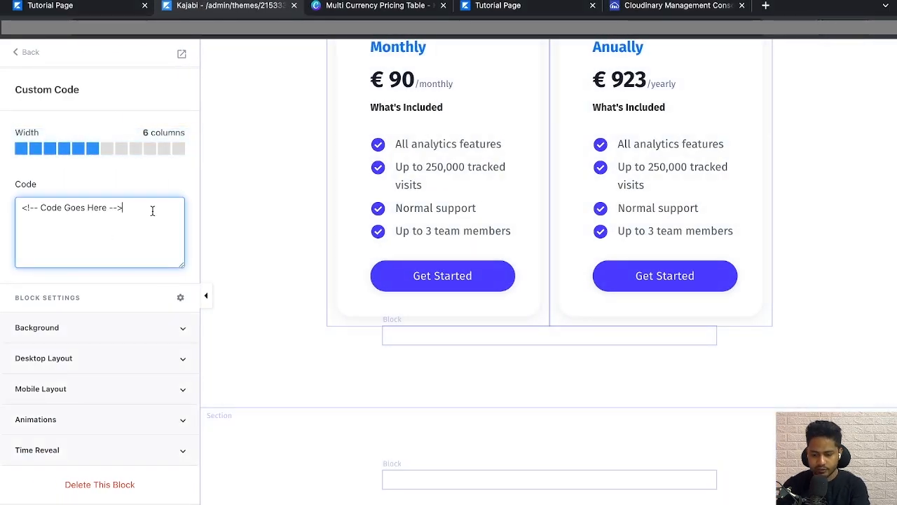
key(ctrl+v)
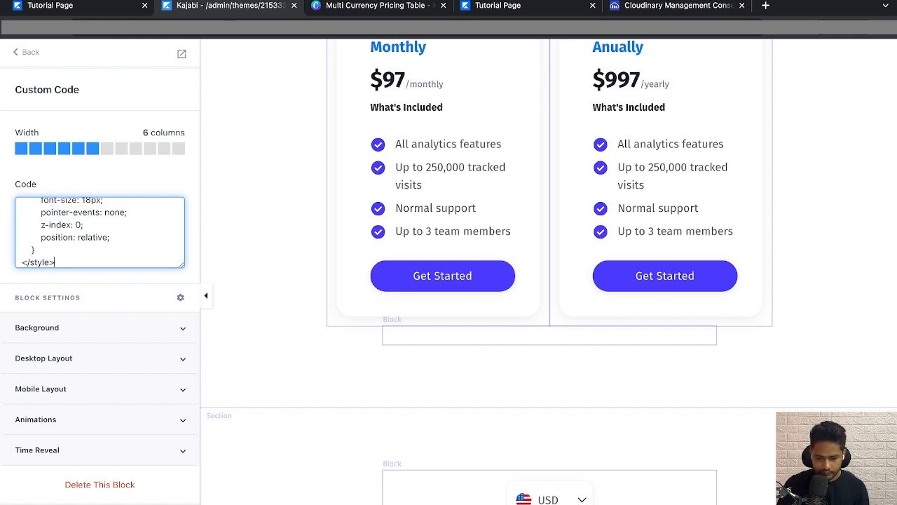
key(super+s)
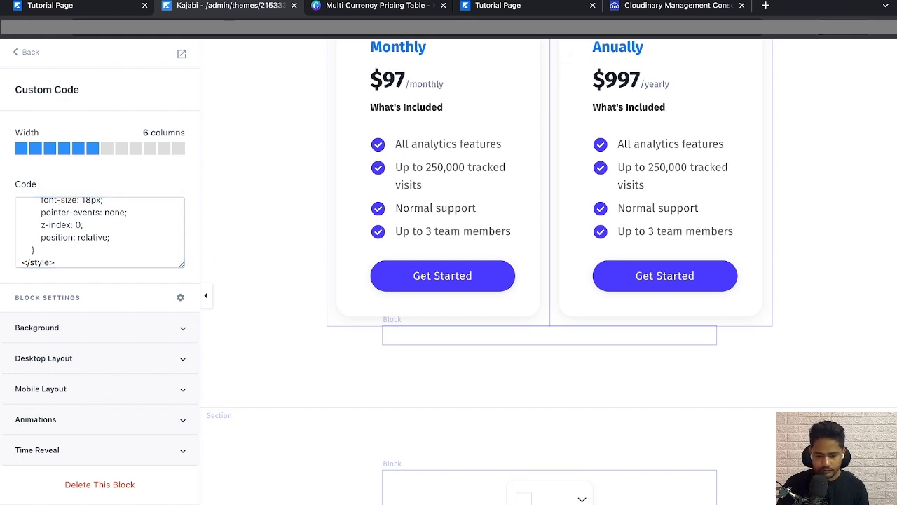
Move the Custom Code section above Pricing Table - USD in the page's section order.
click(26, 56)
click(26, 56)
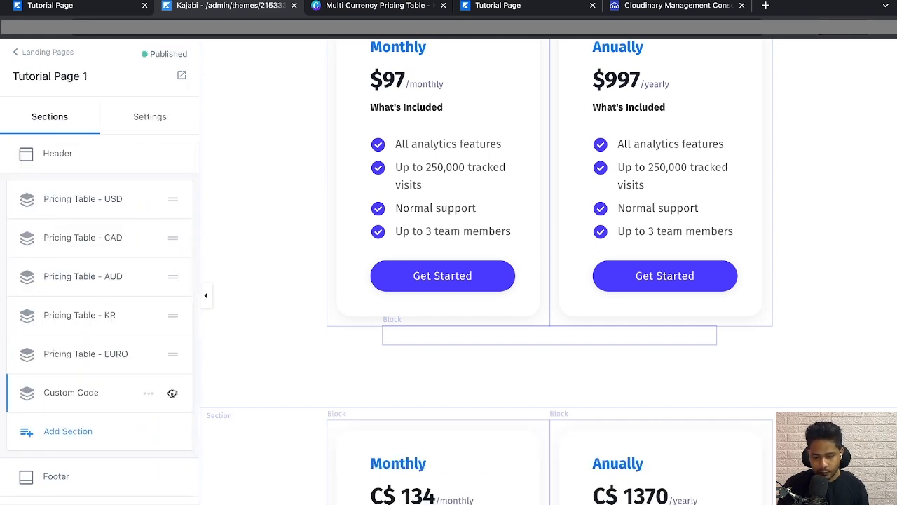
drag(172, 392, 70, 208)
click(52, 181)
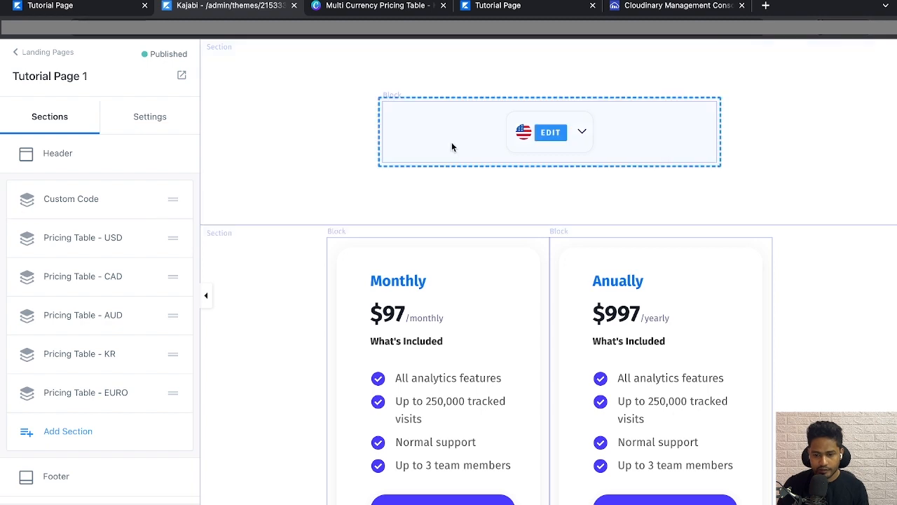
Set the Custom Code section's bottom desktop padding to 0 and save the page.
click(263, 183)
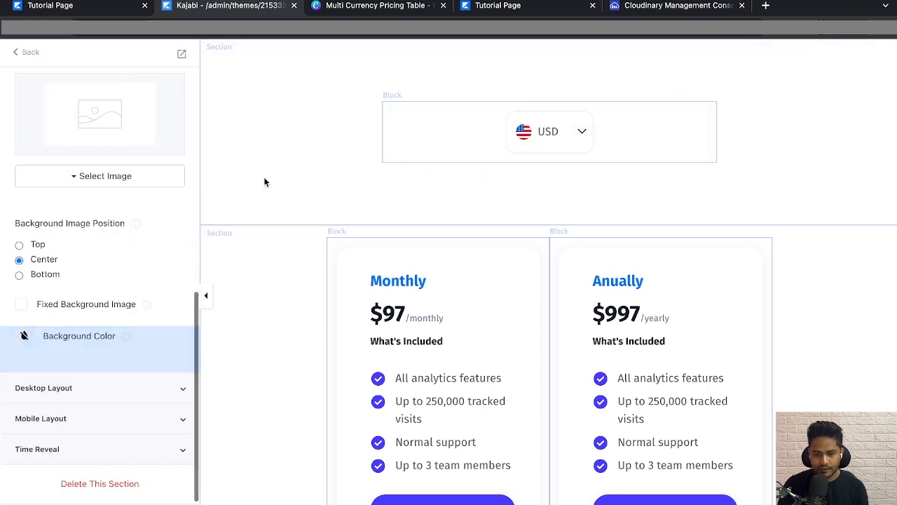
click(115, 389)
click(91, 245)
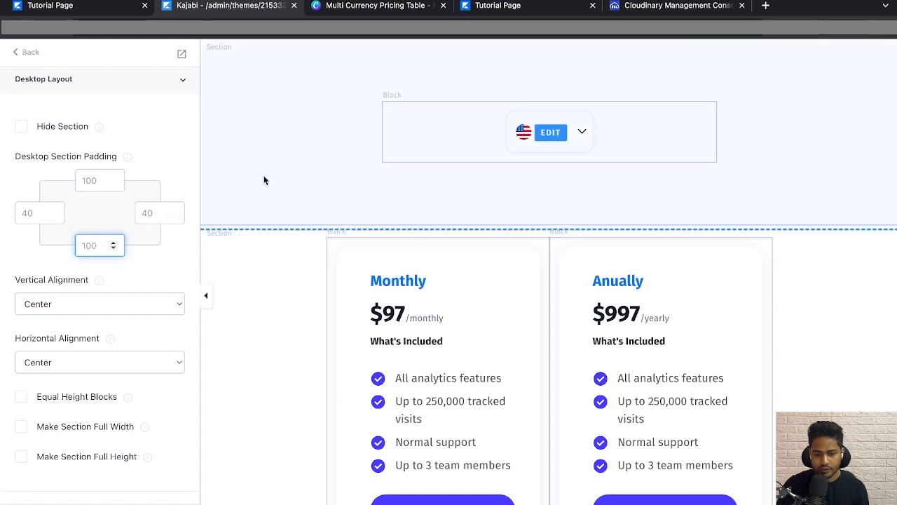
key(Delete)
key(Delete)
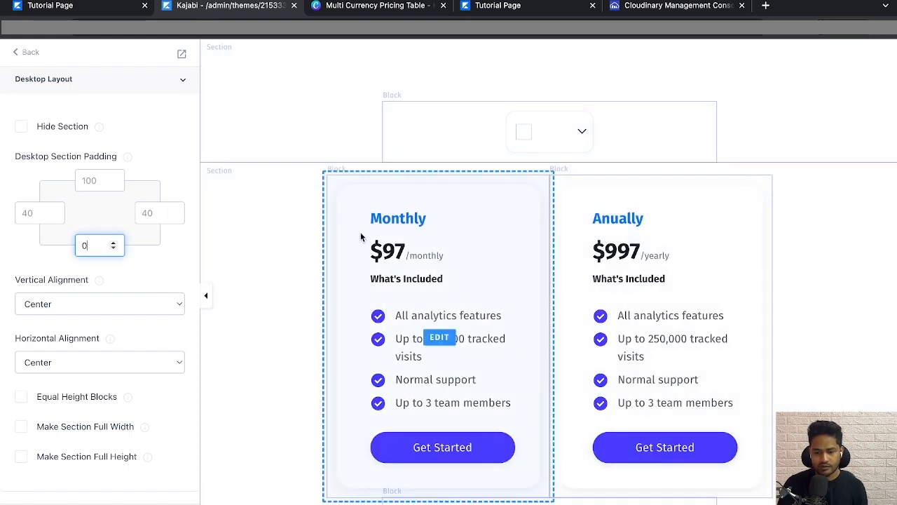
key(super+s)
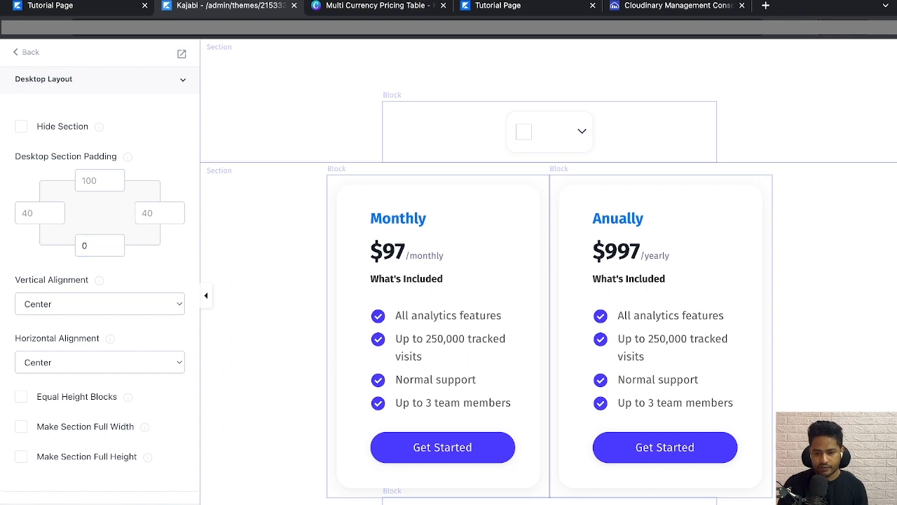
Preview the landing page and test the currency switcher with CAD, AUD, NOK and EURO in turn.
click(184, 56)
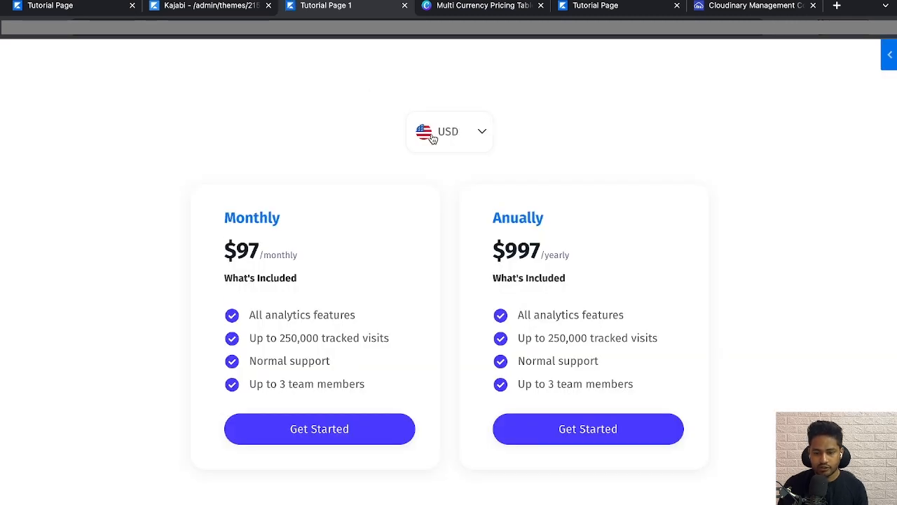
click(432, 138)
click(442, 167)
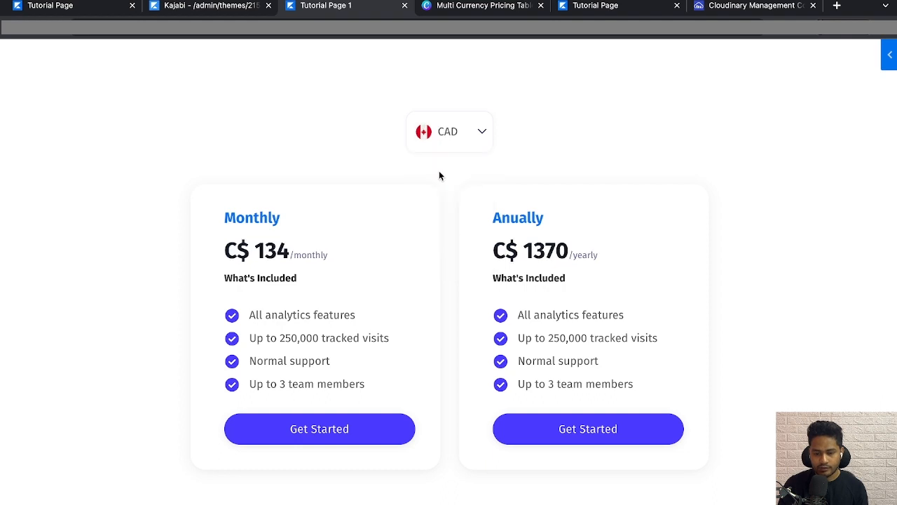
click(459, 144)
click(455, 199)
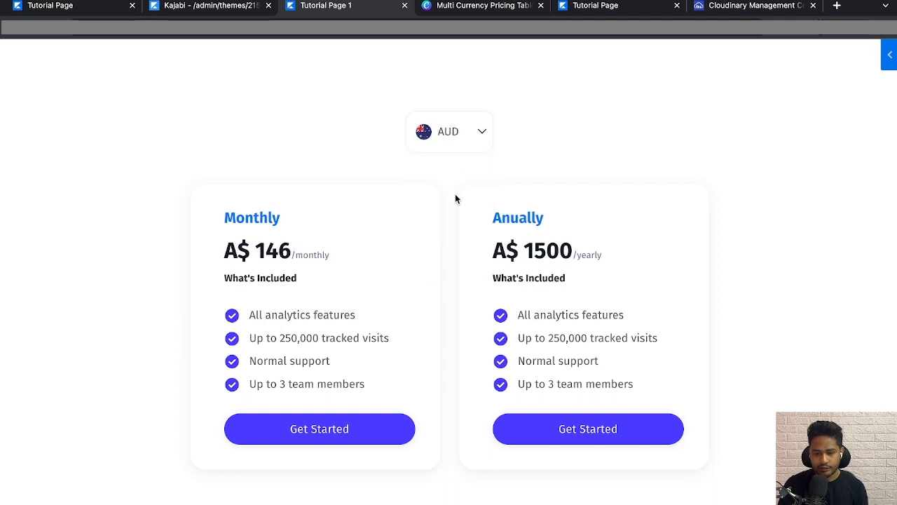
click(457, 146)
click(452, 231)
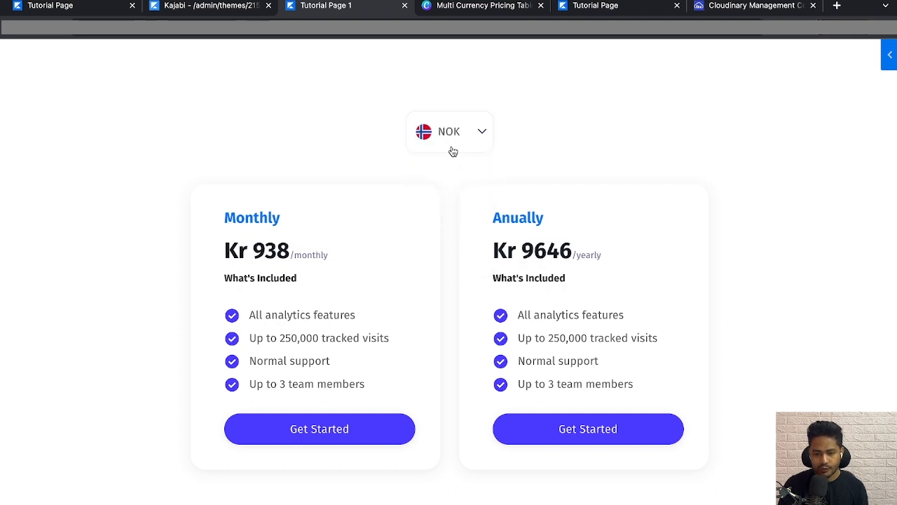
click(453, 150)
click(443, 260)
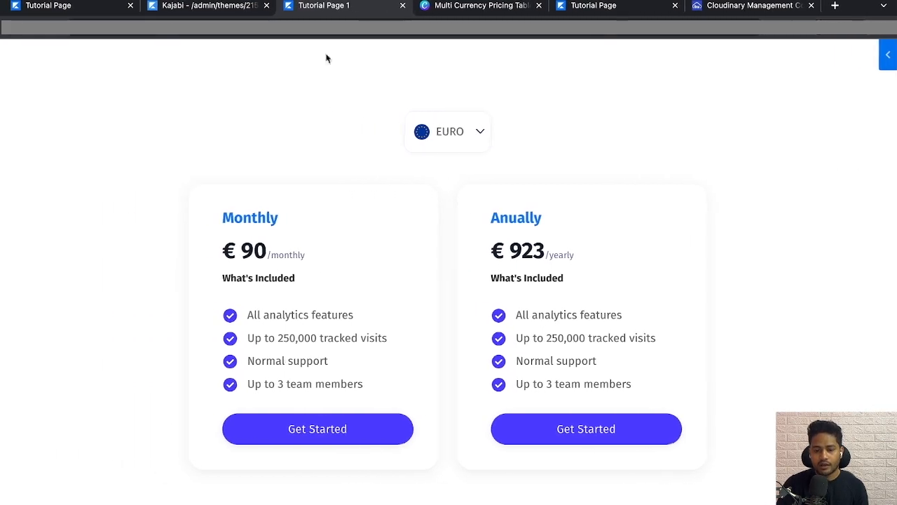
Switch to the Canva presentation and advance through the custom code slides to the breakdown of the pasted code.
click(219, 8)
click(471, 9)
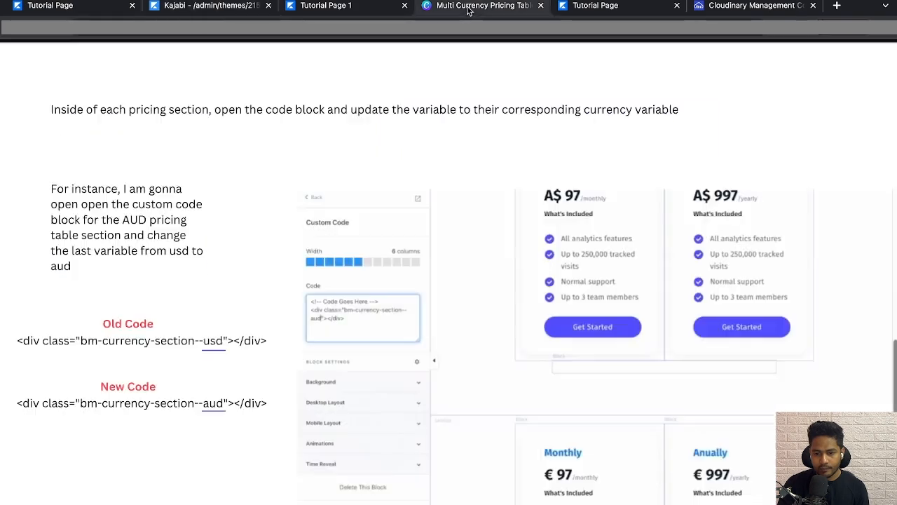
click(595, 244)
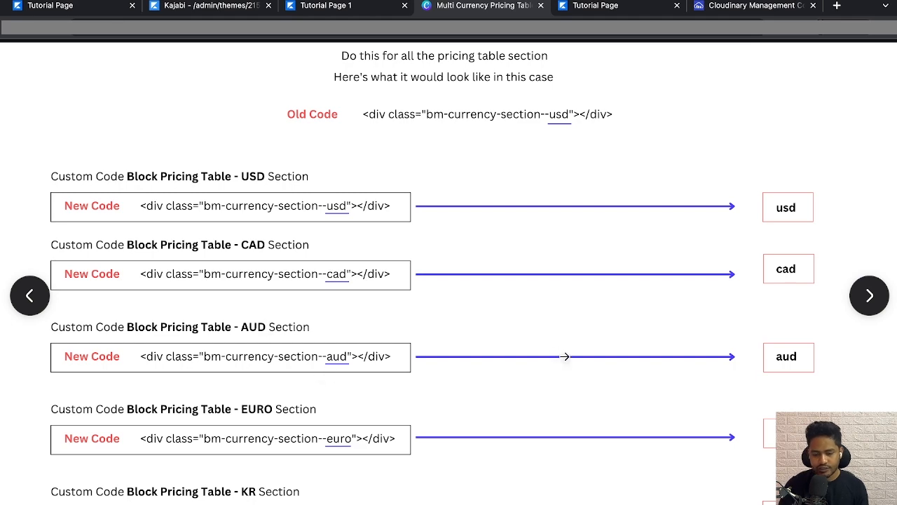
click(565, 356)
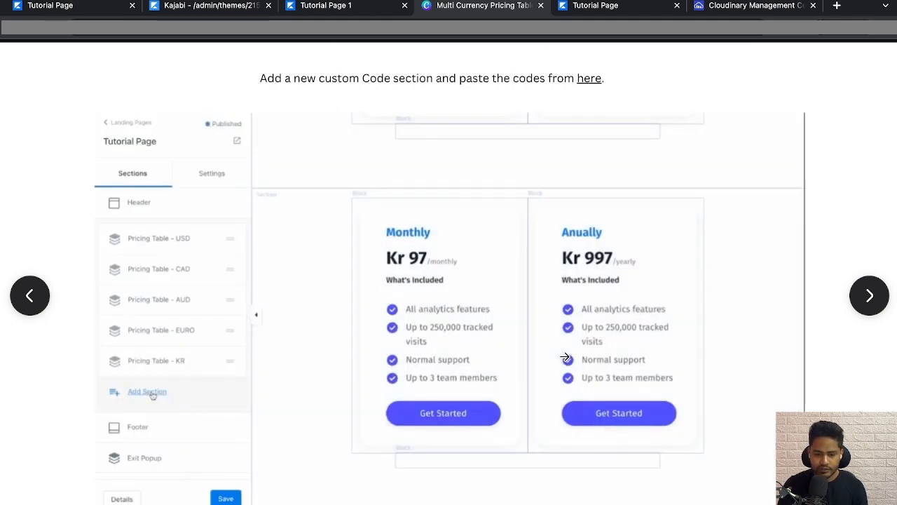
click(565, 356)
click(285, 332)
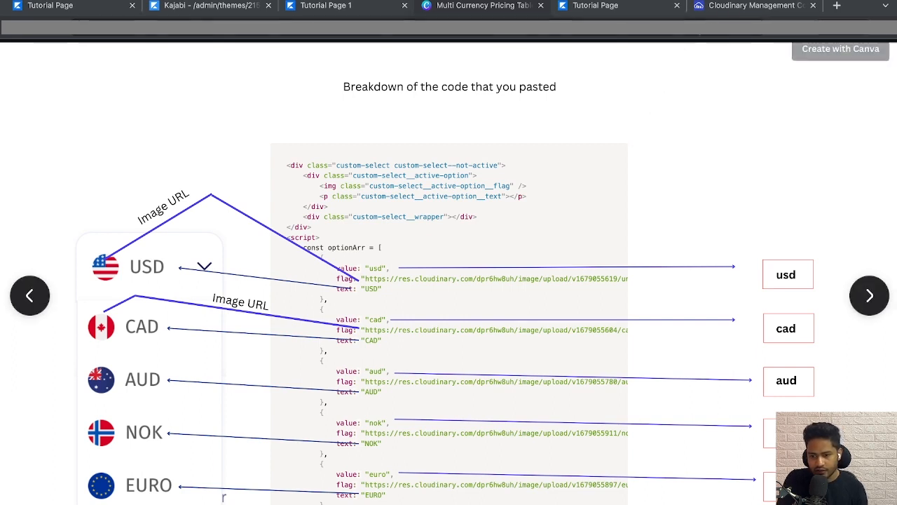
Check the Cloudinary media library and the Canva code breakdown, then locate the usd entry's flag URL in Visual Studio Code.
click(716, 12)
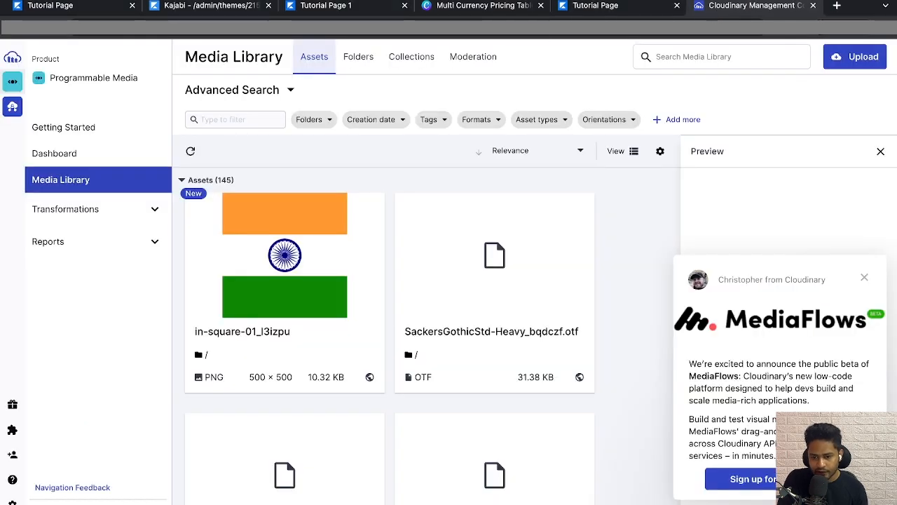
click(454, 10)
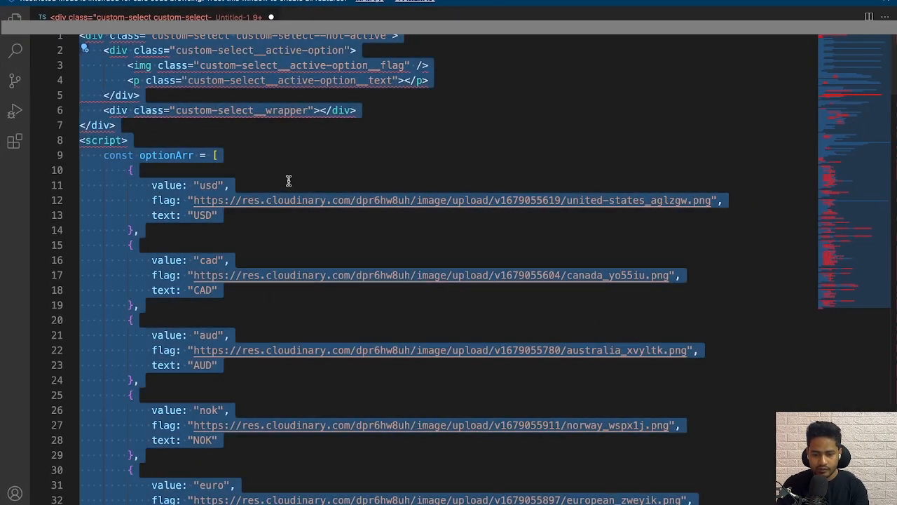
click(194, 200)
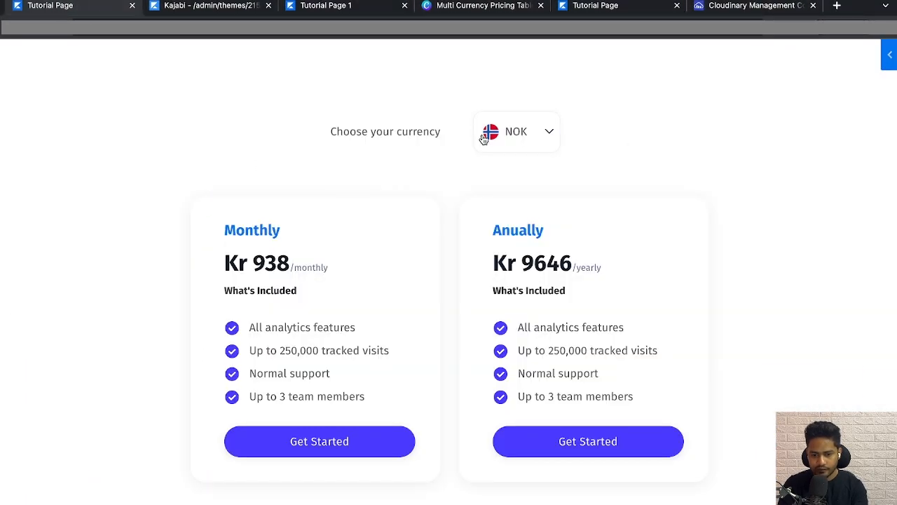
Compare the optionArr currency entries in the code with the spreadsheet's currency variables and the landing page preview's currency dropdown.
key(ctrl+Left)
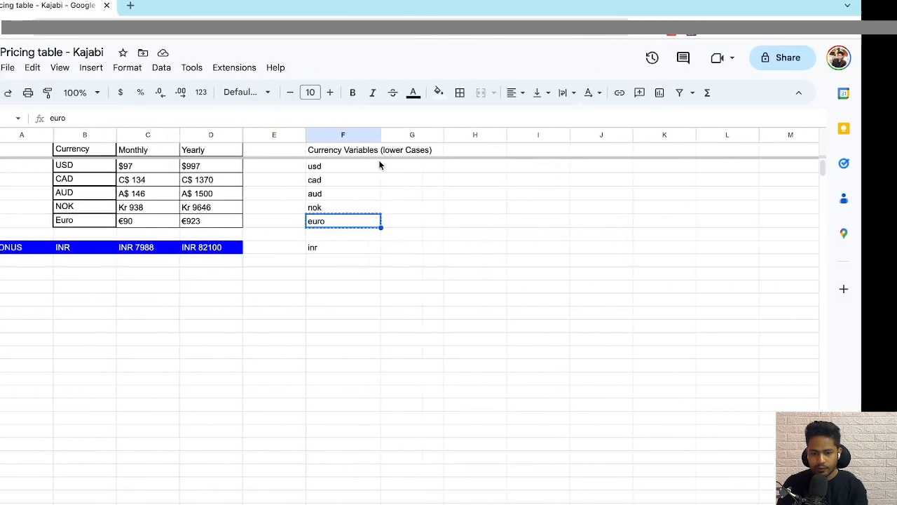
key(ctrl+Right)
key(ctrl+Right)
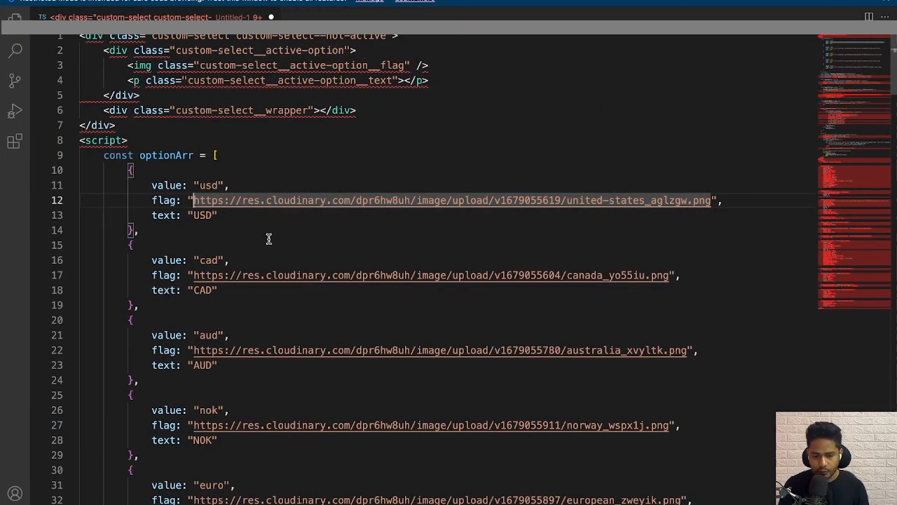
scroll(233, 320, down, 3)
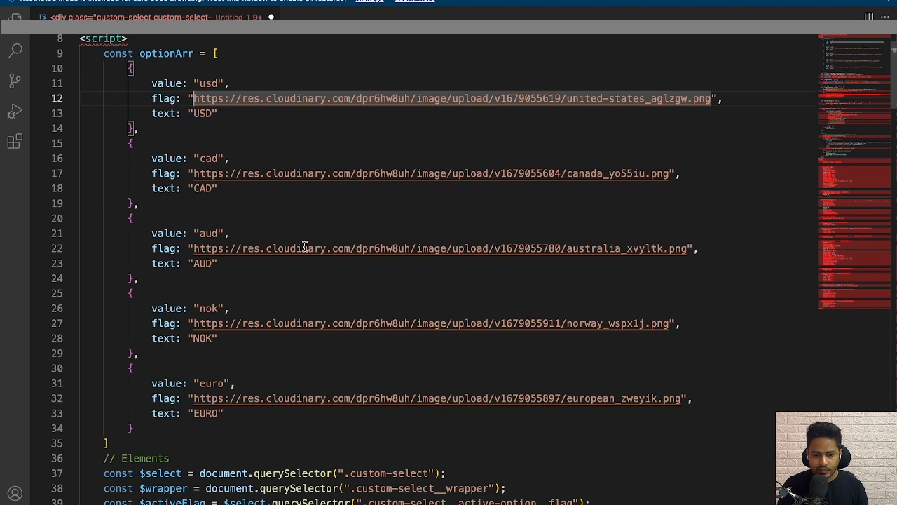
scroll(153, 246, up, 1)
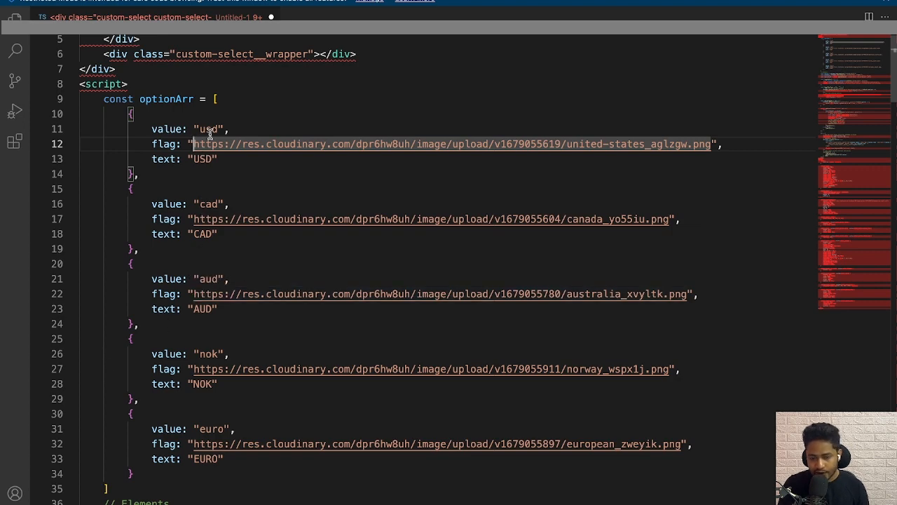
key(super+Tab)
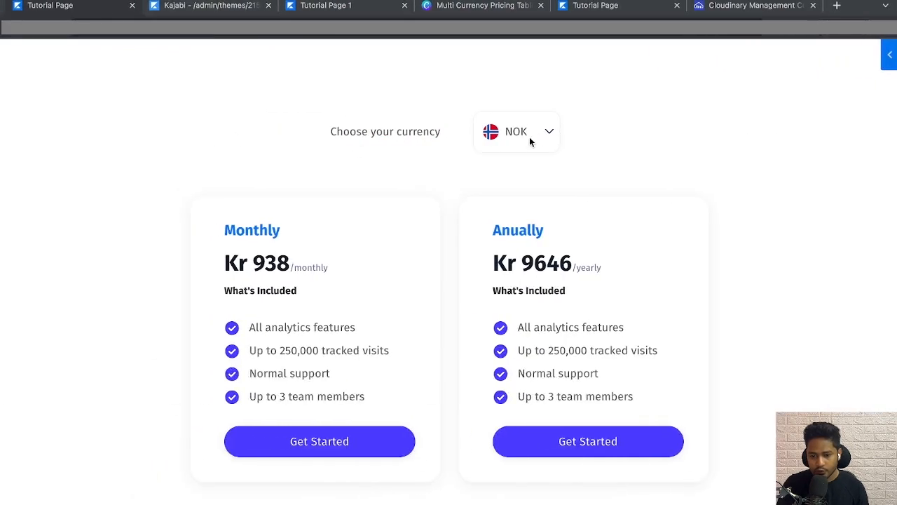
click(527, 137)
key(super+Tab)
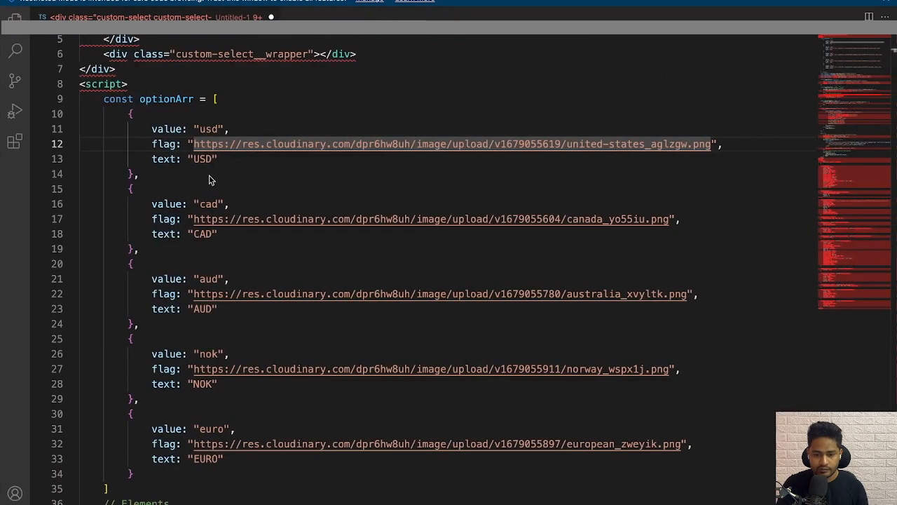
Delete the usd and nok entries from the optionArr array in the code.
double_click(208, 130)
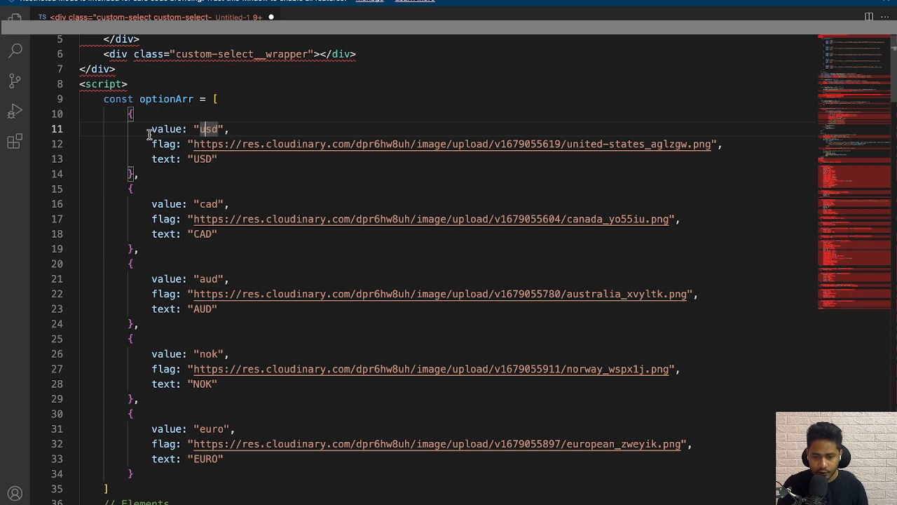
drag(128, 114, 146, 173)
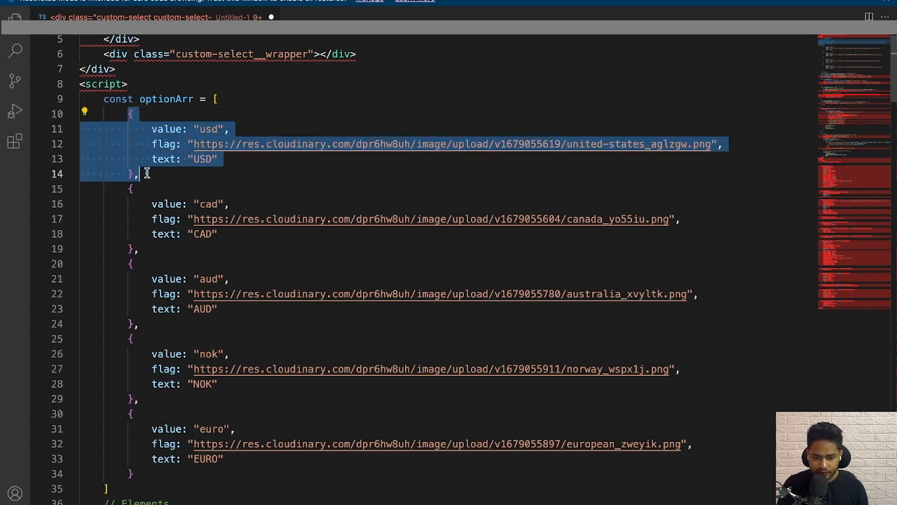
key(BackSpace)
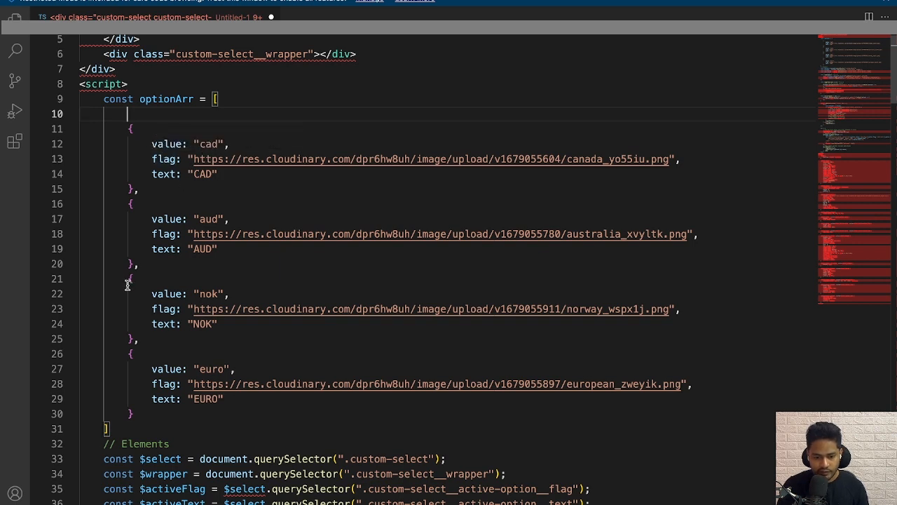
drag(128, 278, 138, 339)
key(BackSpace)
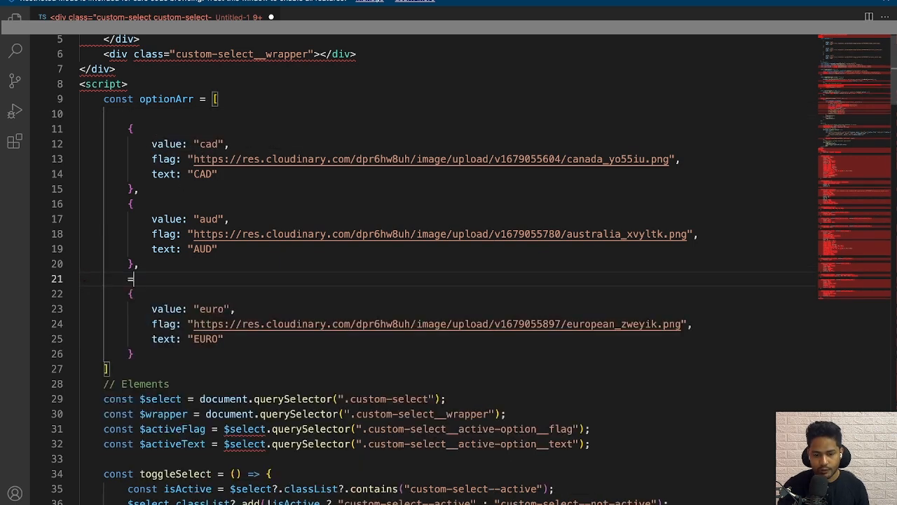
Change the cad entry in optionArr to value "inr" and text "INR".
double_click(206, 143)
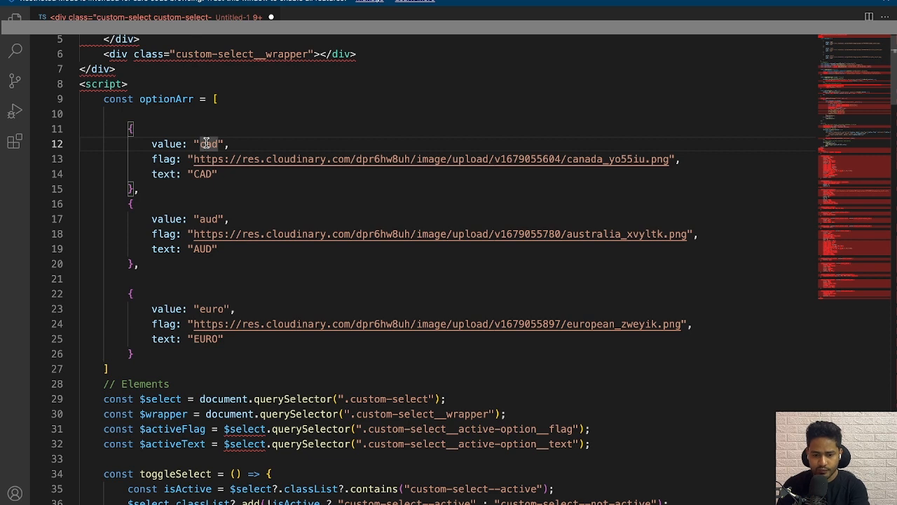
key(super+d)
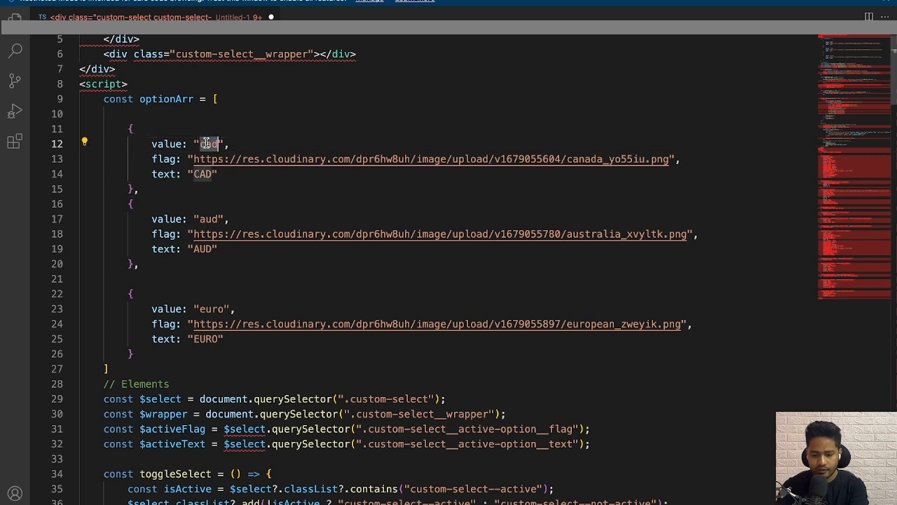
text(IN)
text(nr)
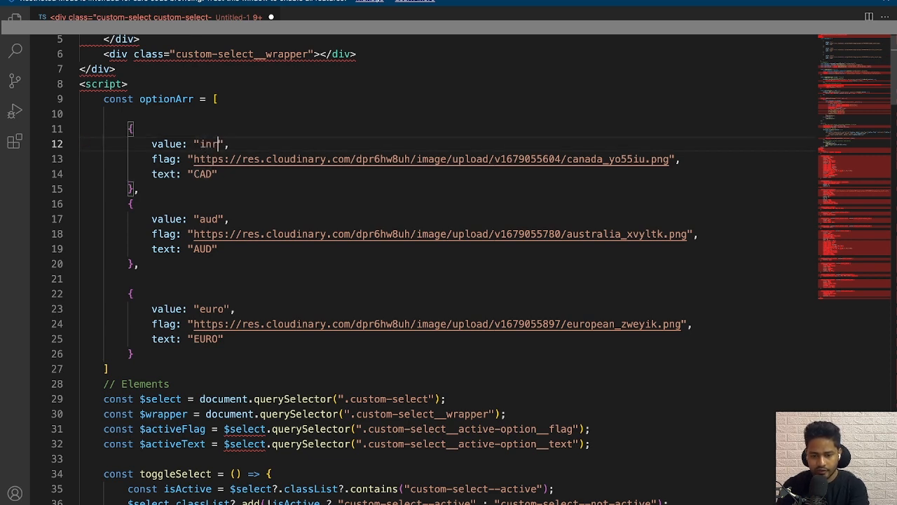
double_click(198, 174)
text(INR)
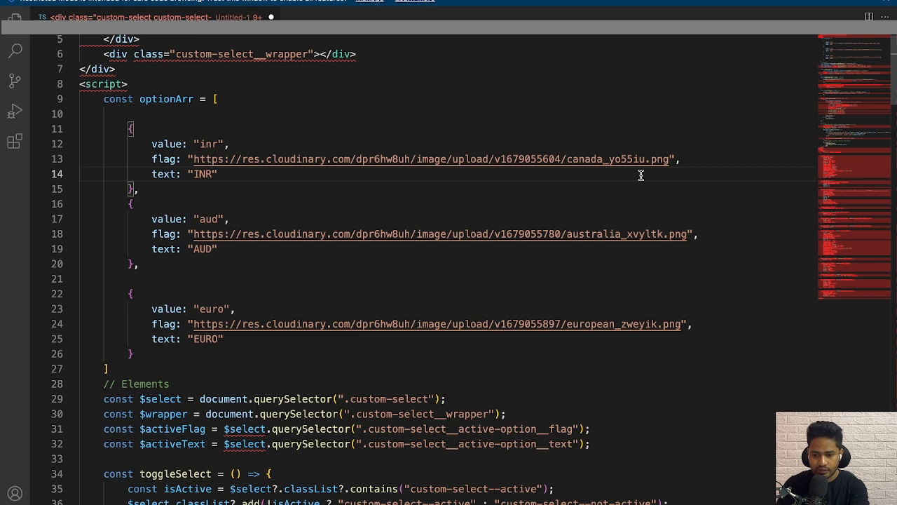
Copy the URL of the in-square-01_l3izpu image from Cloudinary and replace the inr entry's flag URL in the code with it.
key(super+Tab)
click(725, 7)
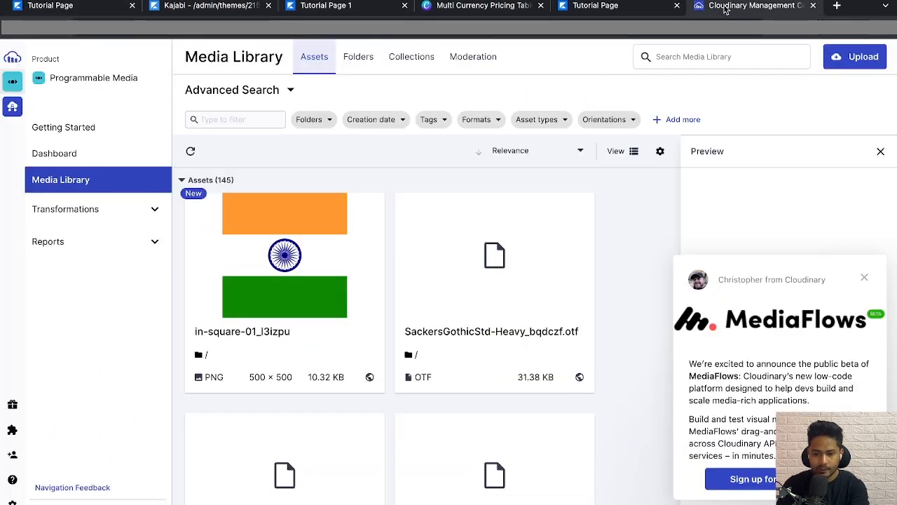
mouse_move(368, 214)
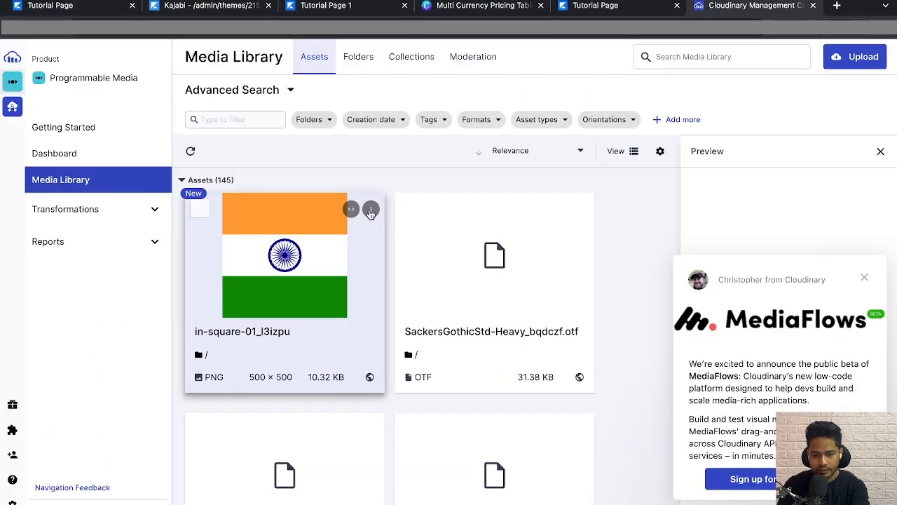
click(371, 210)
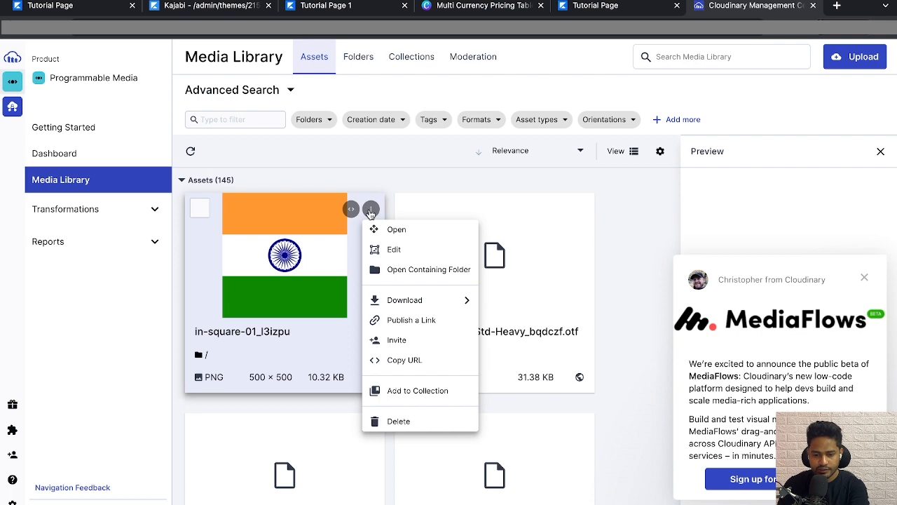
click(441, 358)
key(super+Tab)
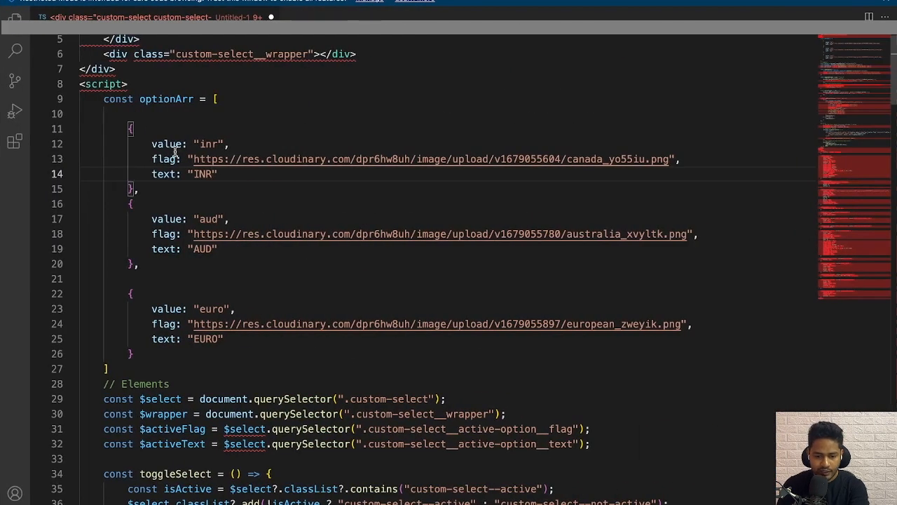
drag(192, 159, 667, 160)
key(BackSpace)
key(super+v)
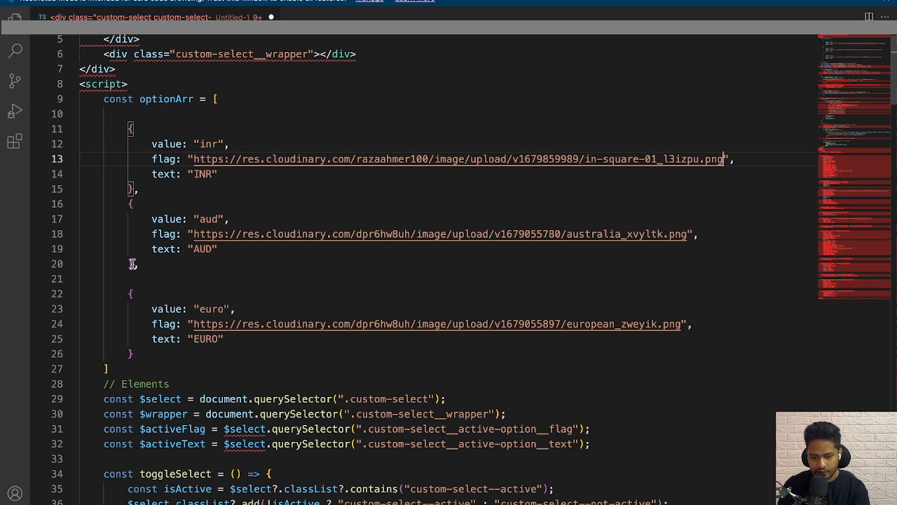
Add a comma after the euro entry in optionArr and paste a copy of that entry below it.
click(142, 355)
text(,)
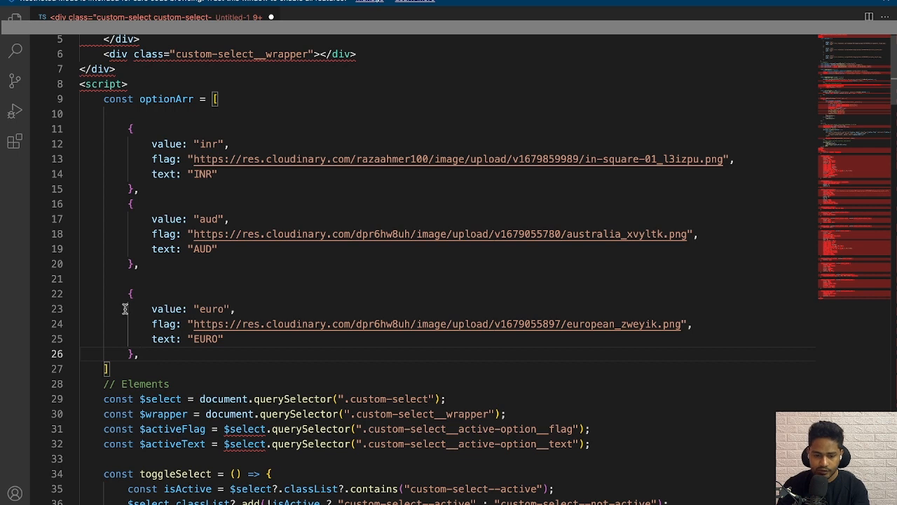
drag(127, 293, 130, 350)
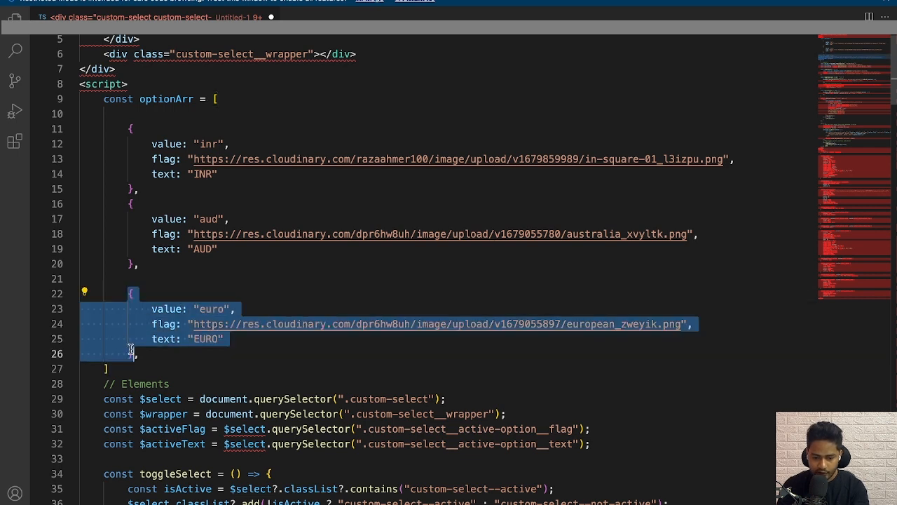
key(ctrl+c)
click(200, 356)
key(Return)
key(ctrl+v)
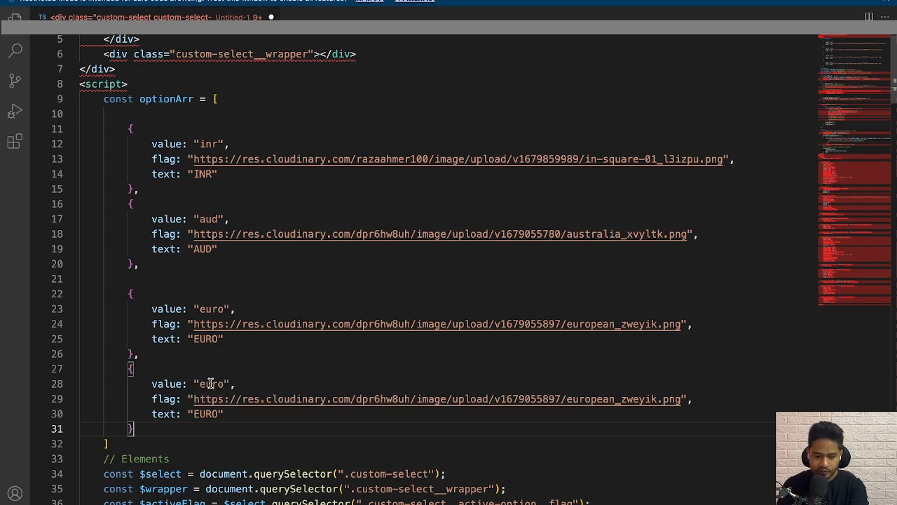
Set the duplicated entry's value to "pound" and its text to "POUND".
double_click(210, 383)
text(pu)
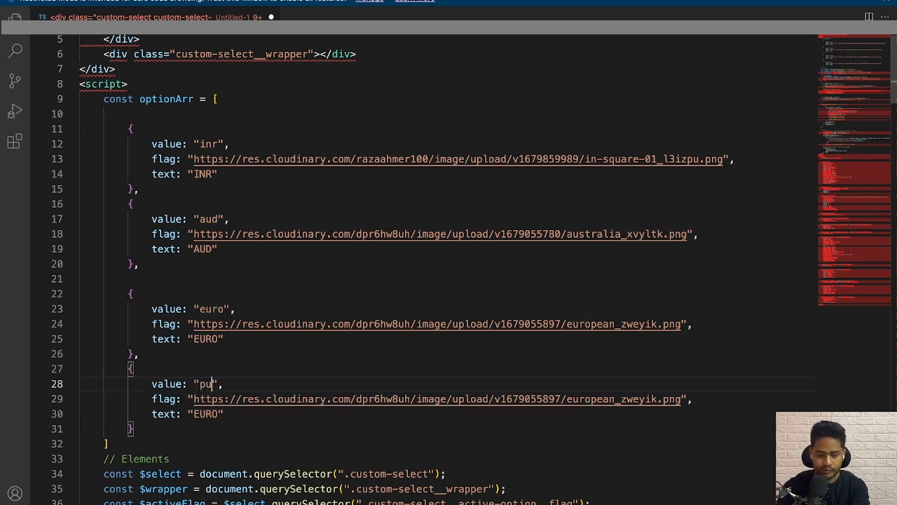
text(ound)
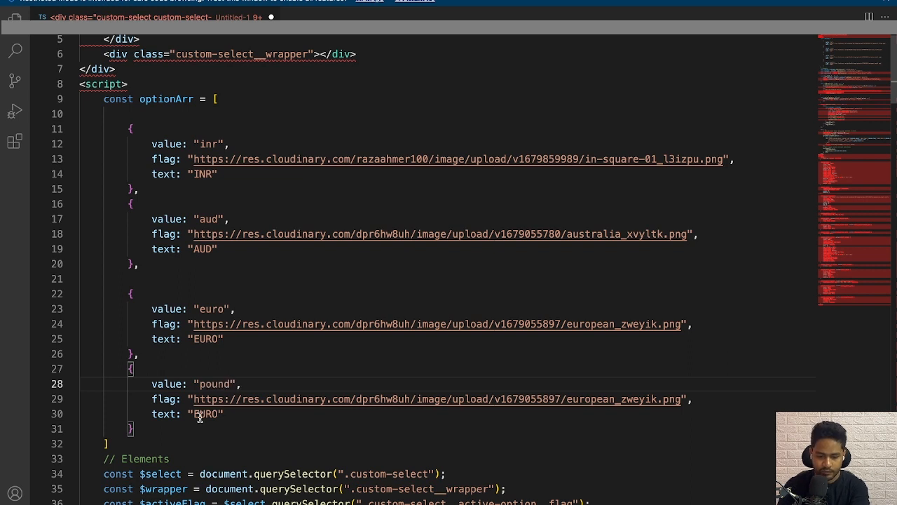
double_click(200, 415)
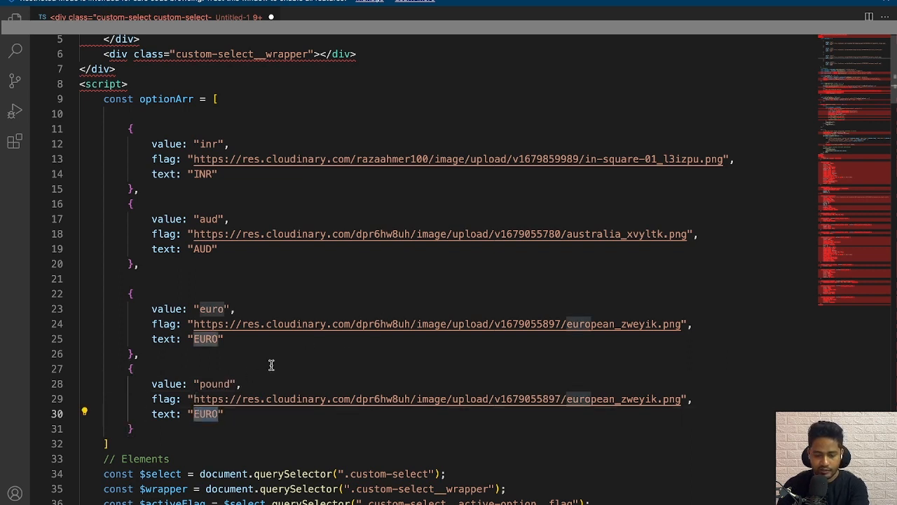
text(POUND)
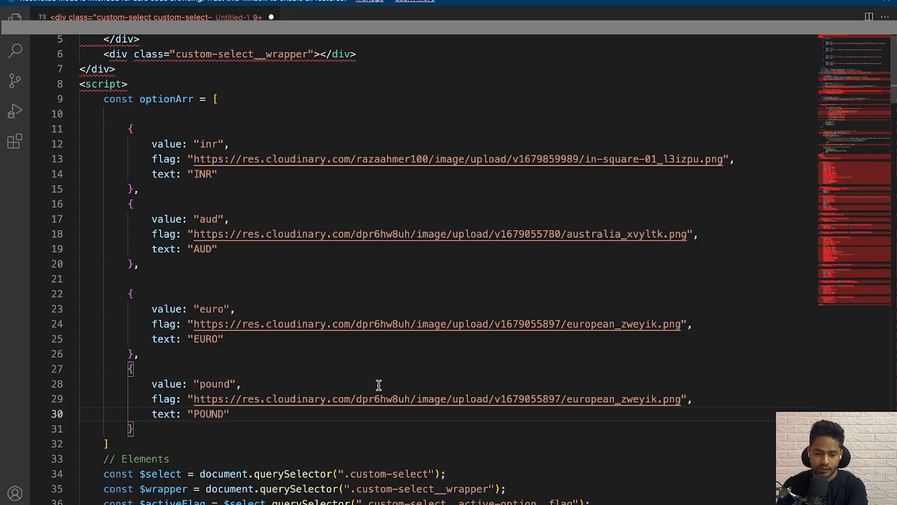
Switch to the browser and search Google for "pound flag" in a new tab.
key(ctrl+Left)
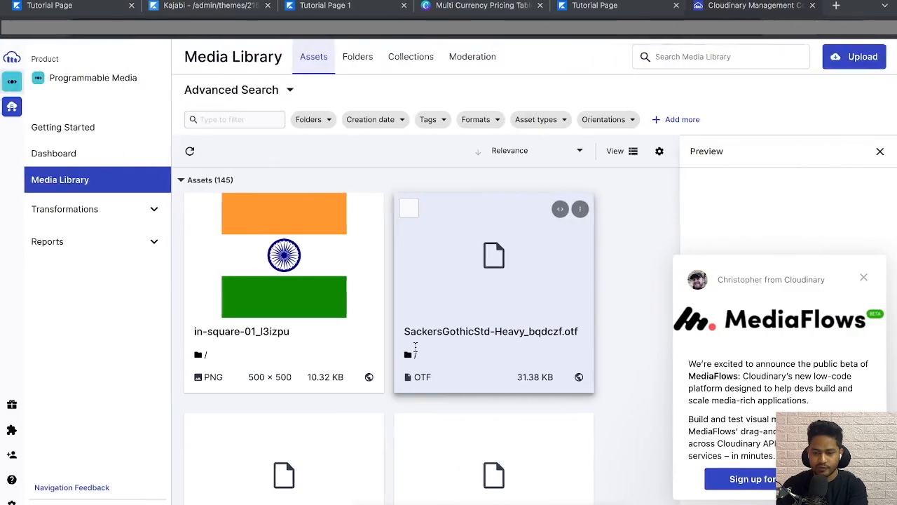
click(838, 6)
text(po)
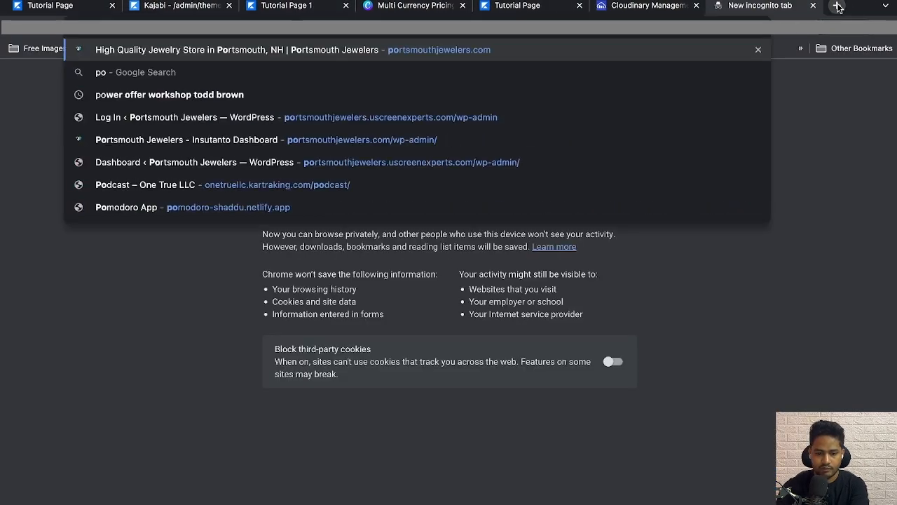
text(und)
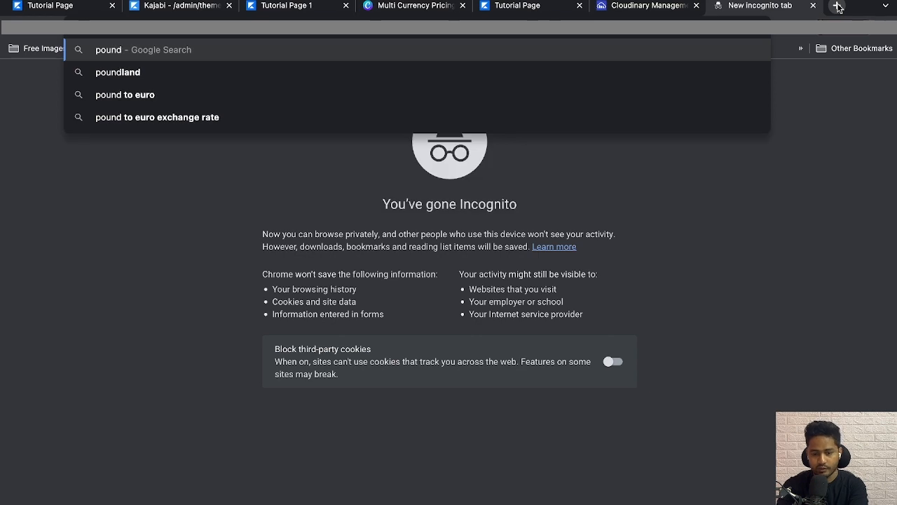
text( fal)
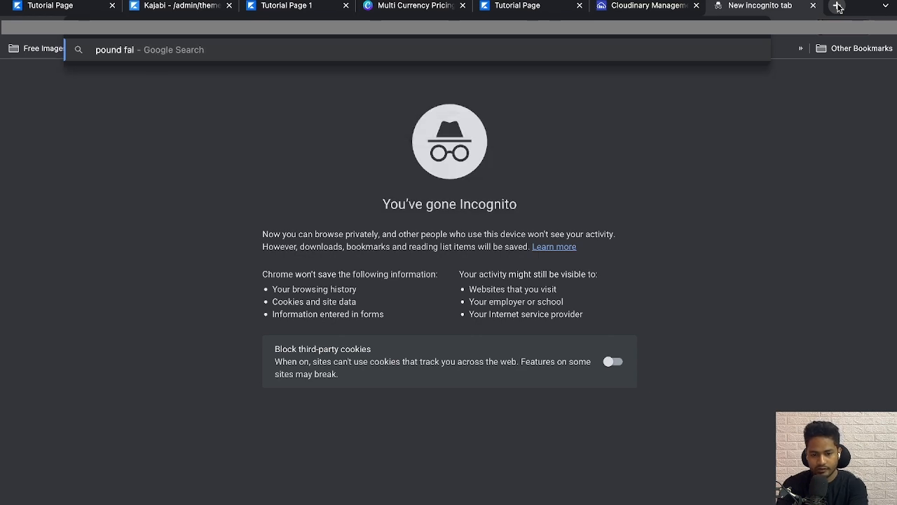
key(BackSpace)
key(BackSpace)
text(laf)
key(BackSpace)
text(g)
key(Return)
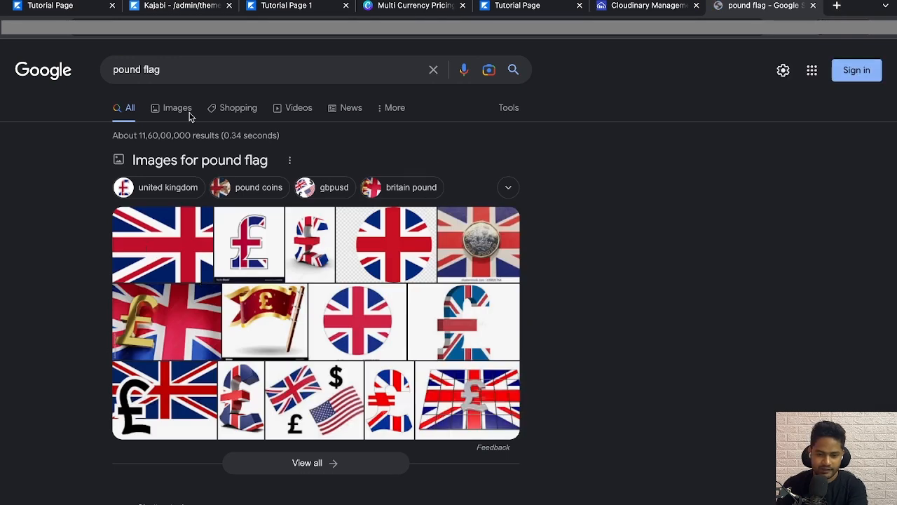
Refine the Google search to "pound flag square".
click(178, 73)
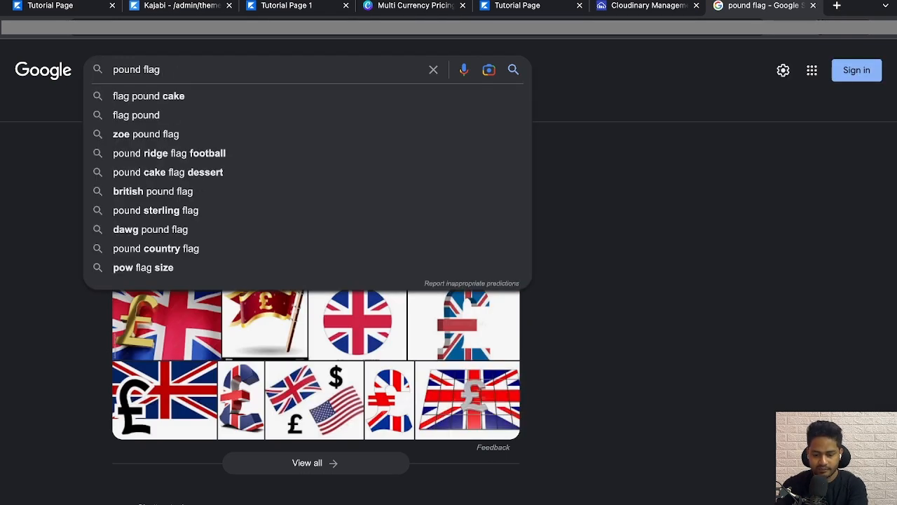
text(square)
key(Return)
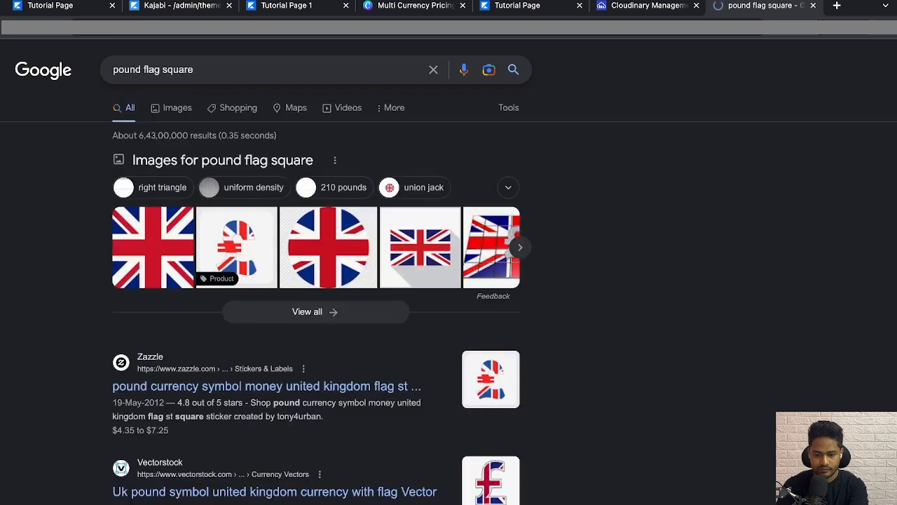
Open the Wikimedia Commons square United Kingdom flag image in its own browser tab and copy its URL.
click(152, 231)
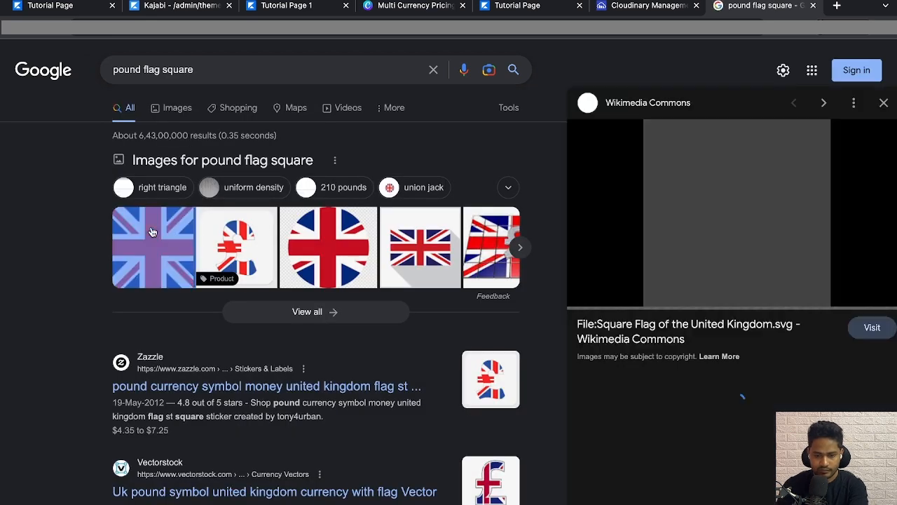
right_click(715, 192)
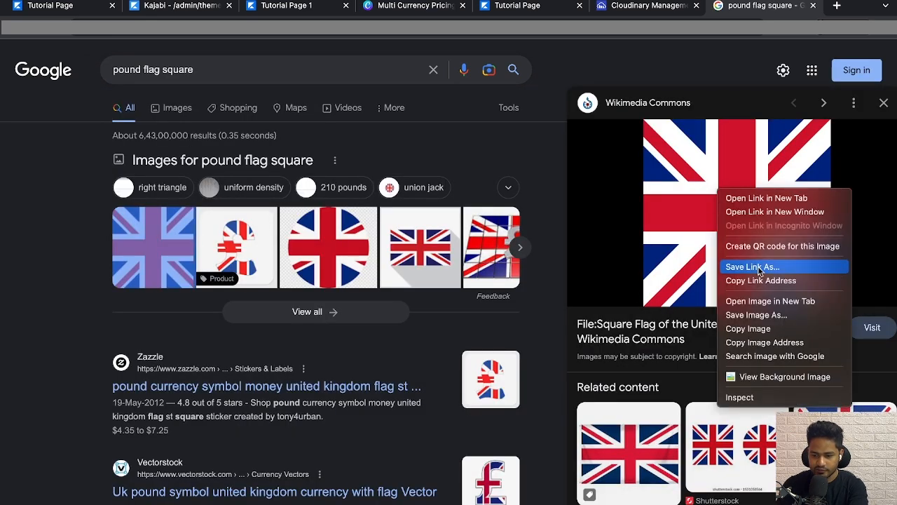
click(766, 282)
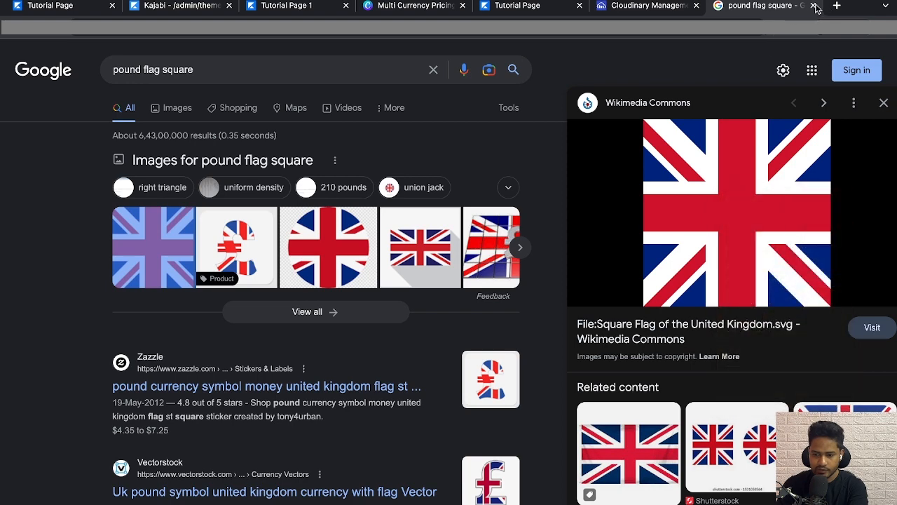
right_click(737, 218)
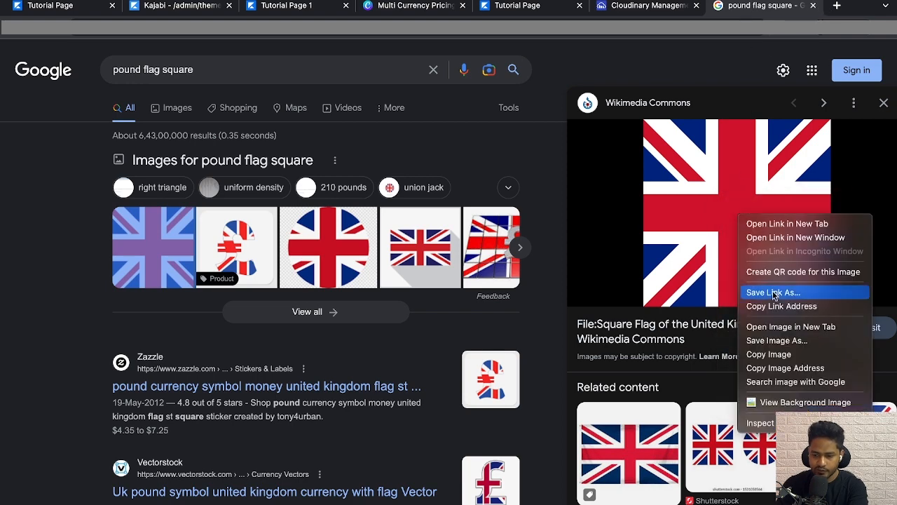
click(790, 327)
click(792, 5)
click(478, 30)
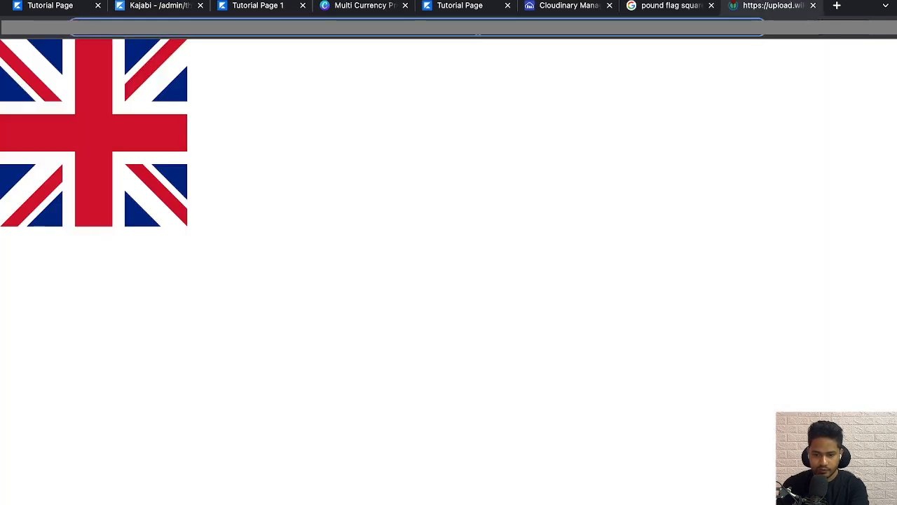
key(ctrl+Left)
key(ctrl+Right)
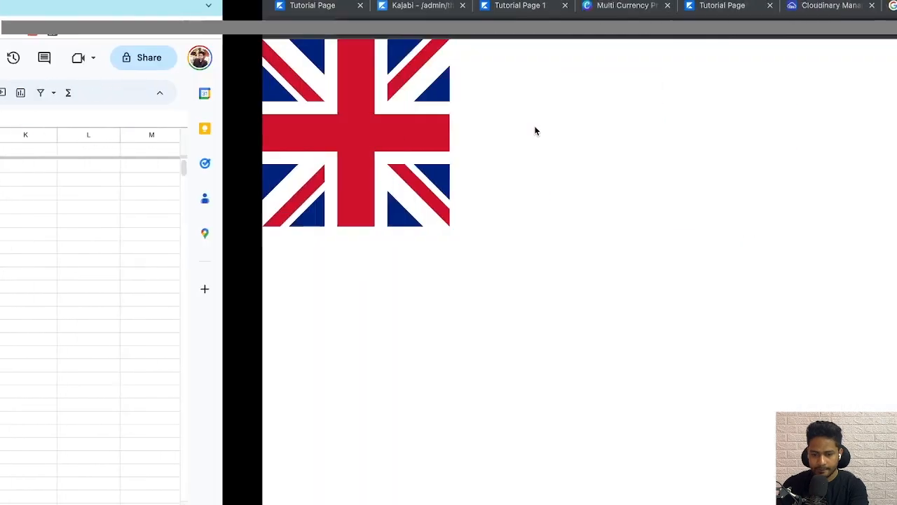
key(ctrl+Right)
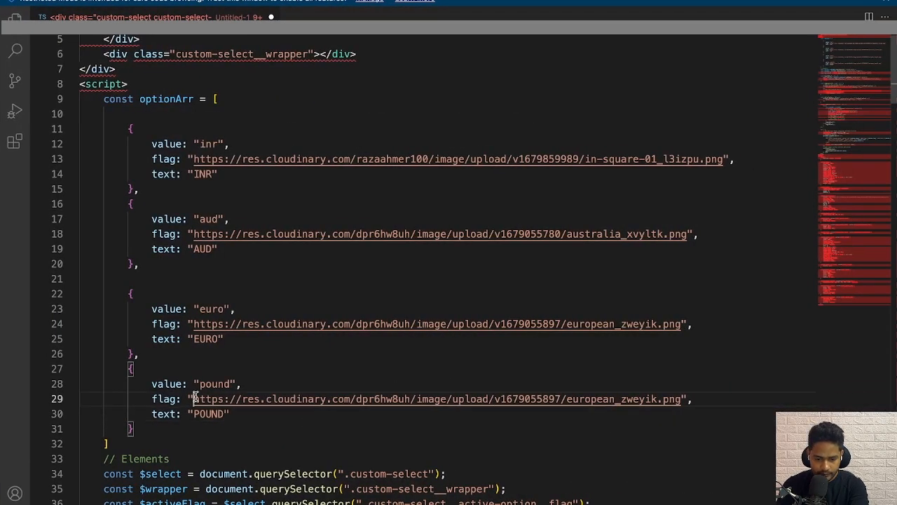
drag(192, 398, 679, 398)
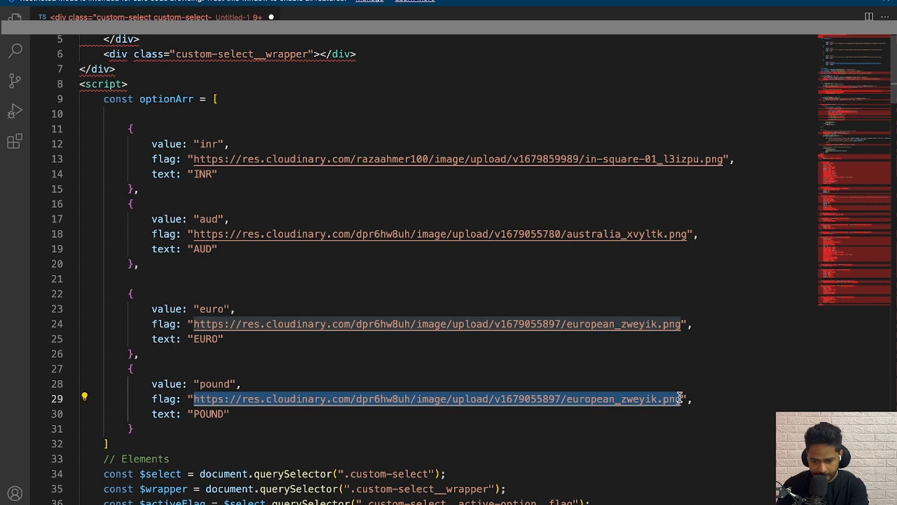
text(https://upload.wikimedia.org/wikipedia/commons/d/d6/Square_Flag_of_the_United_Kingdom.svg)
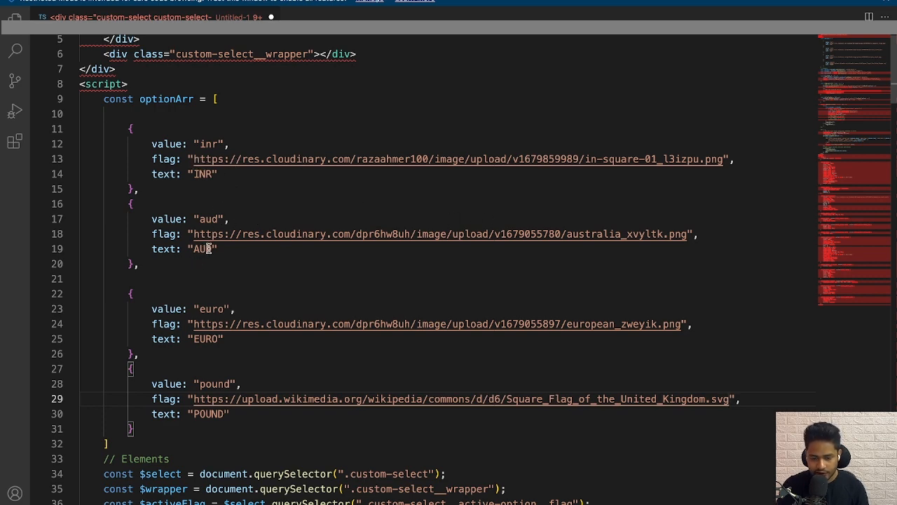
Return to the section list in the Kajabi page editor and rename the "Pricing Table - USD" section to "Pricing Table - INR".
key(super+Tab)
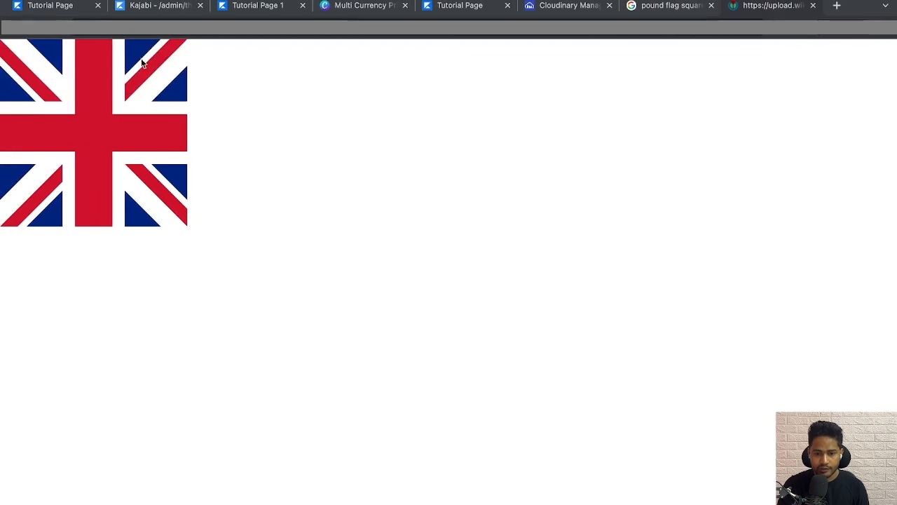
click(148, 11)
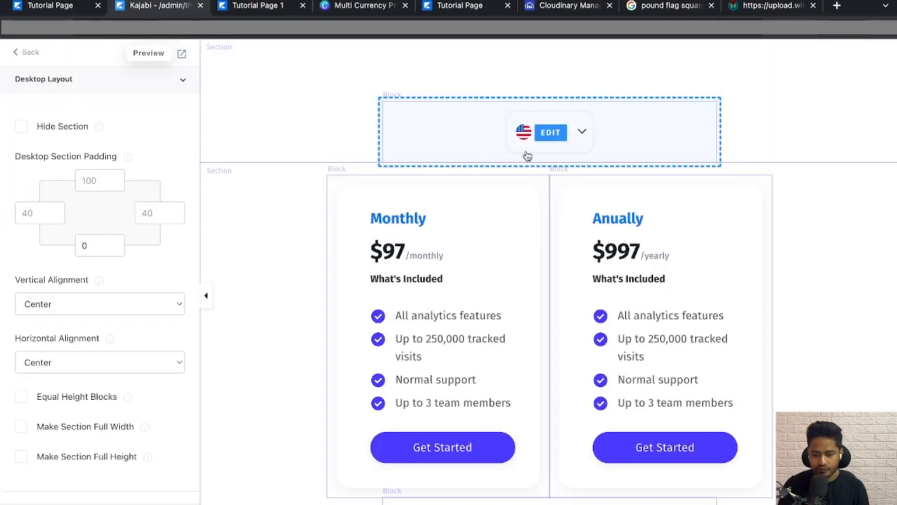
key(super+Tab)
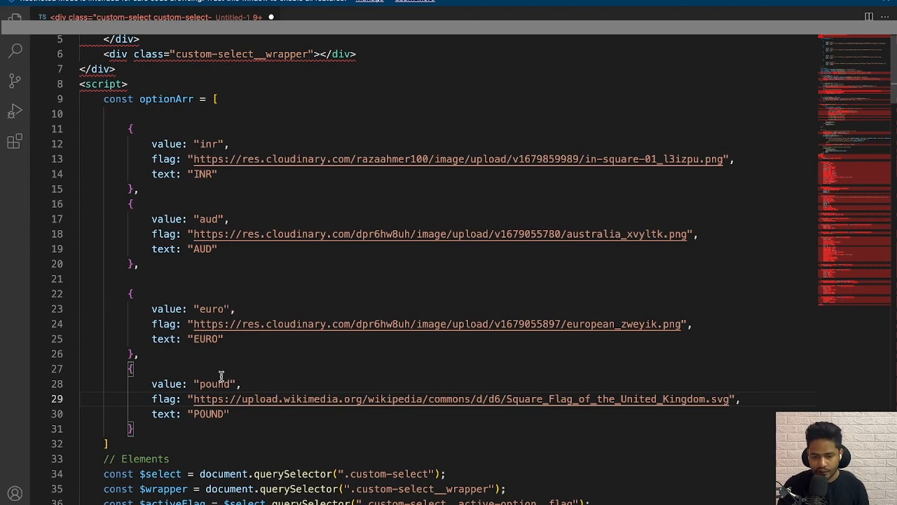
key(super+Tab)
click(28, 63)
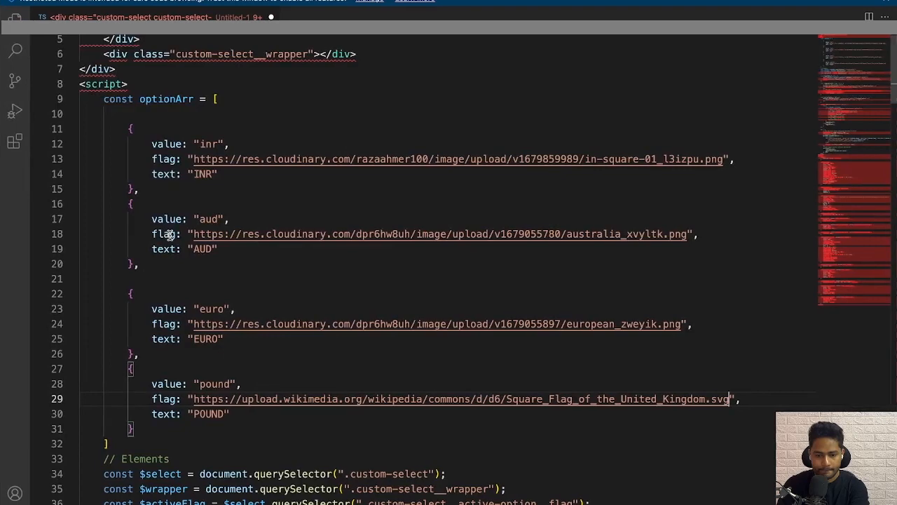
key(ctrl+Left)
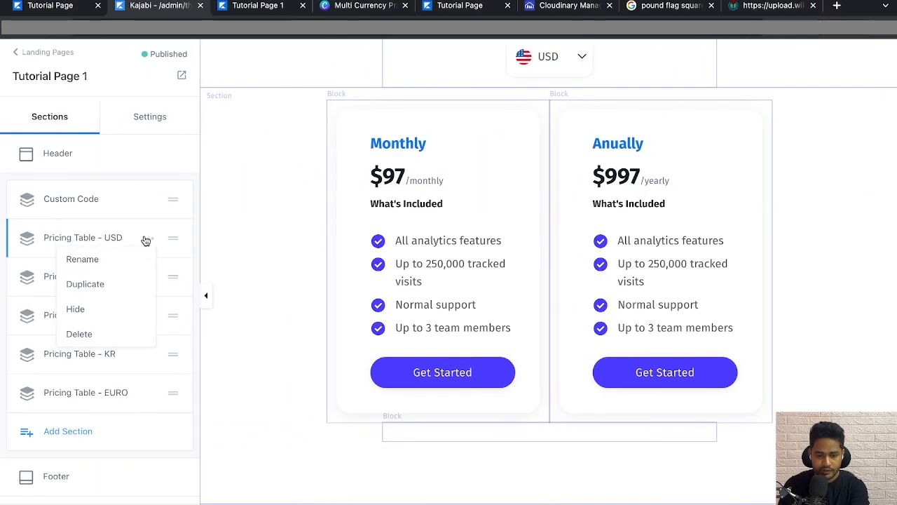
click(146, 239)
click(146, 239)
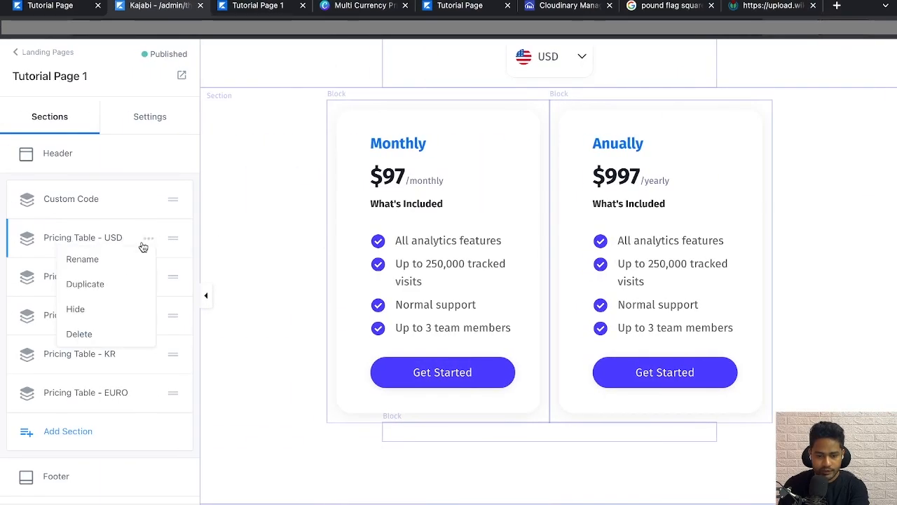
click(103, 272)
key(ctrl+shift+Left)
text(INR)
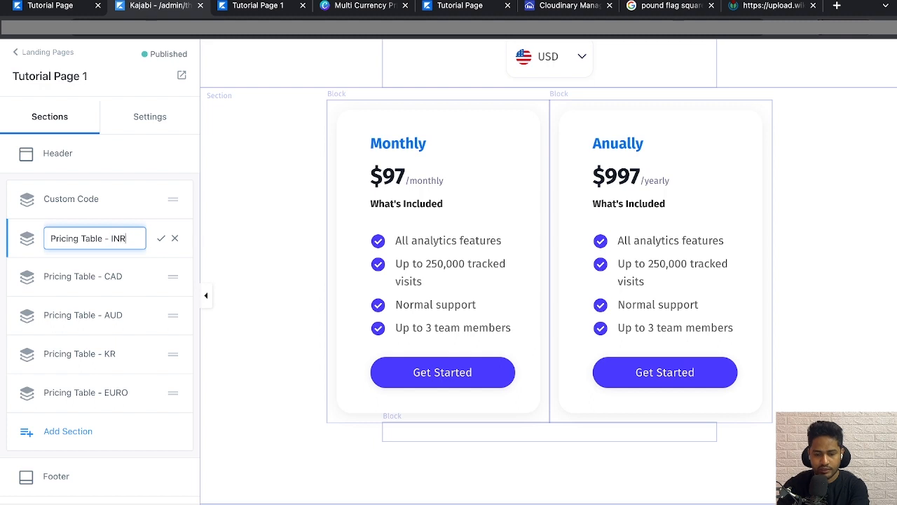
click(160, 239)
Copy INR 7988 from the pricing spreadsheet and set it as the Monthly card's price in Pricing Table - INR, keeping the /monthly span.
click(88, 239)
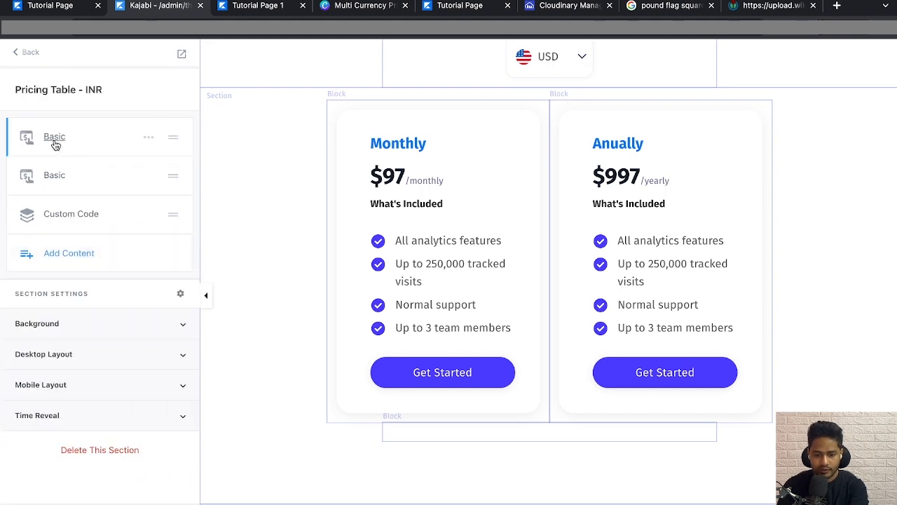
click(55, 138)
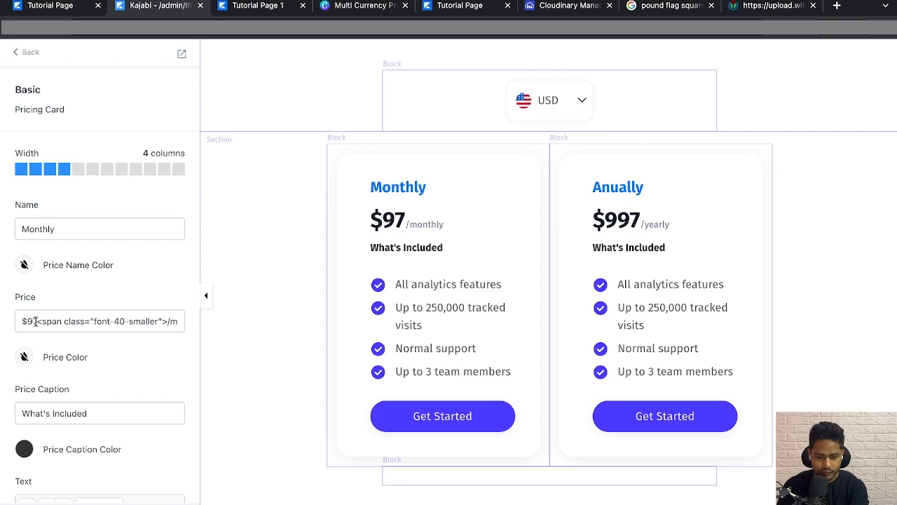
key(ctrl+Left)
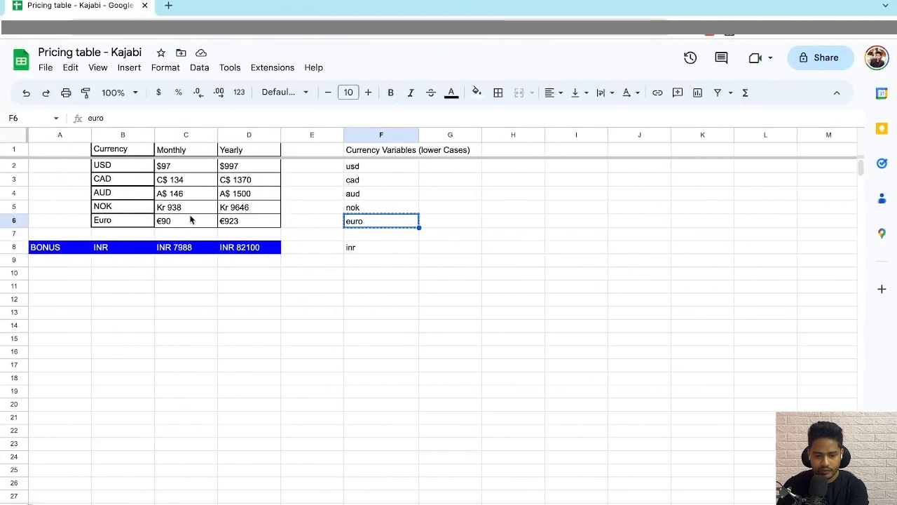
click(186, 254)
key(ctrl+c)
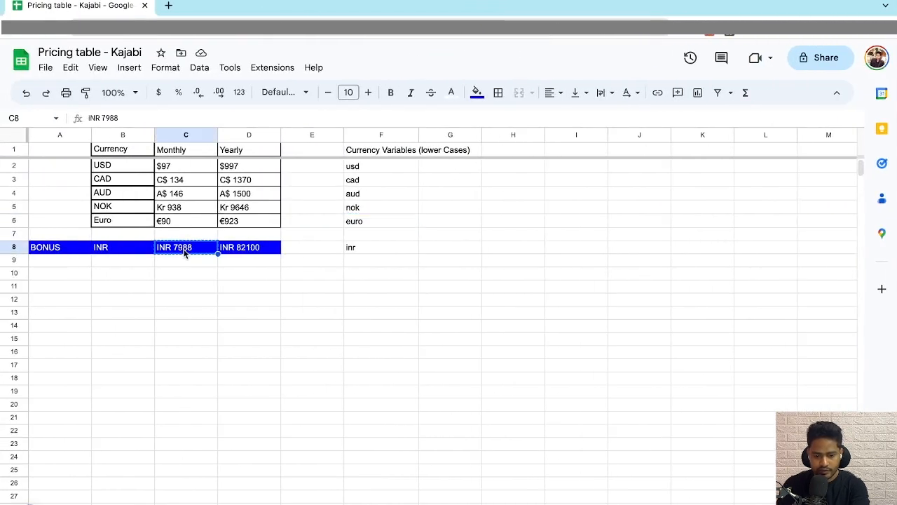
key(ctrl+Right)
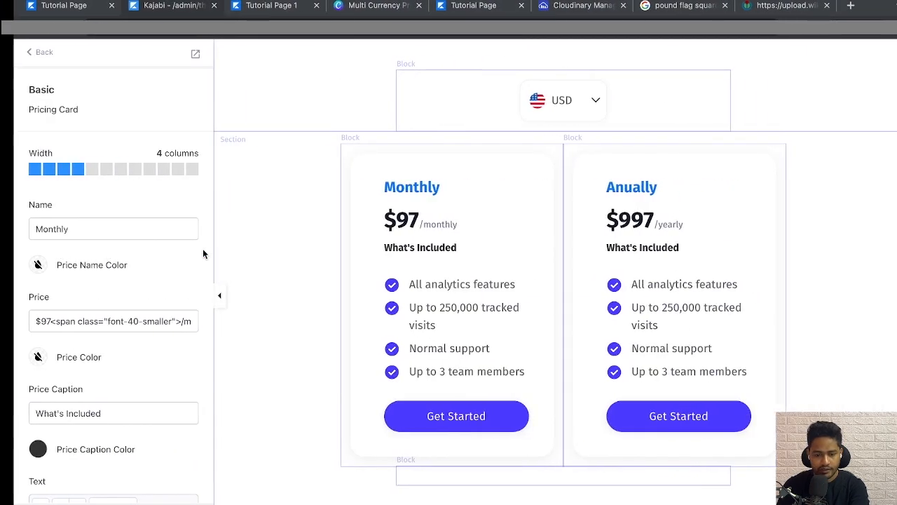
drag(36, 324, 3, 324)
key(ctrl+v)
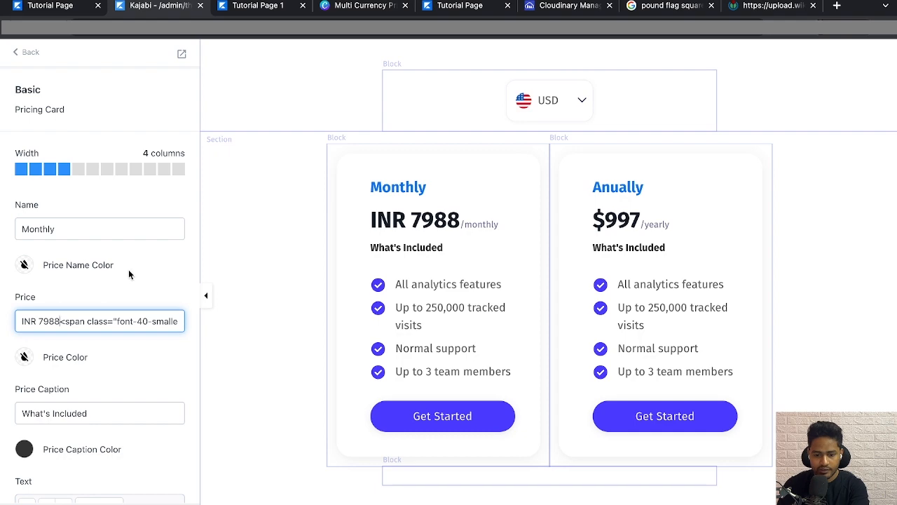
Copy INR 82100 from the pricing spreadsheet into the Anually card's price, keeping the /yearly span, and return to the section's content list.
click(28, 53)
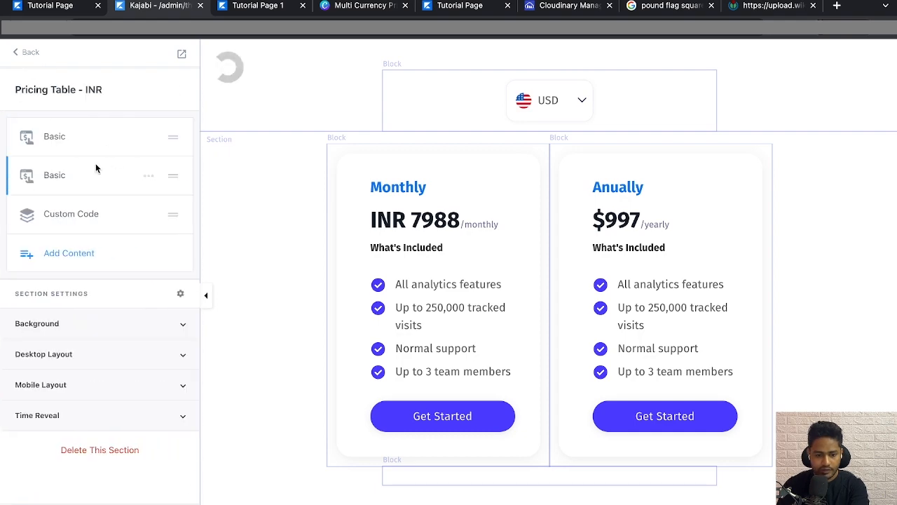
click(54, 175)
key(super+Tab)
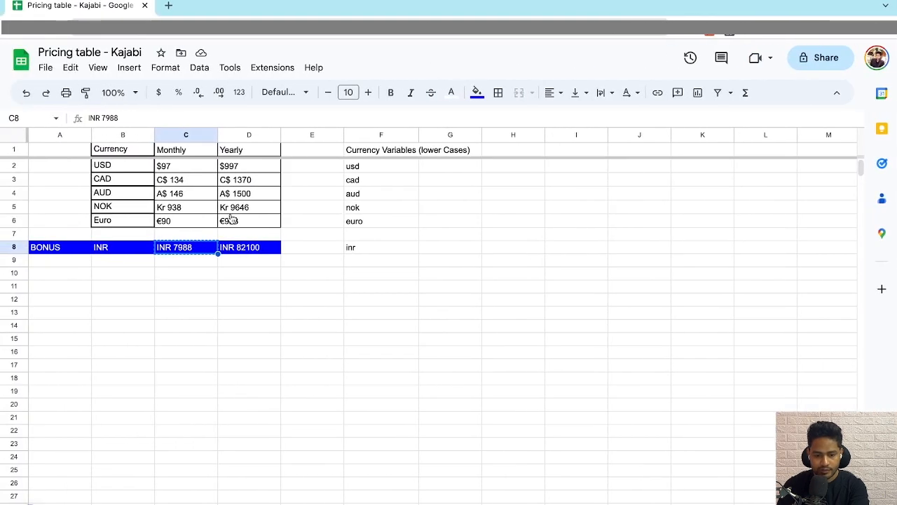
click(245, 246)
key(ctrl+c)
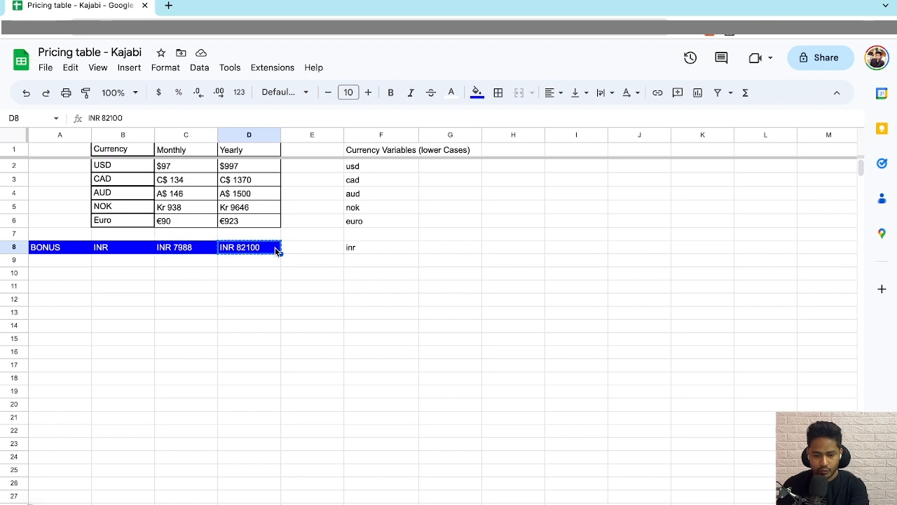
key(super+Tab)
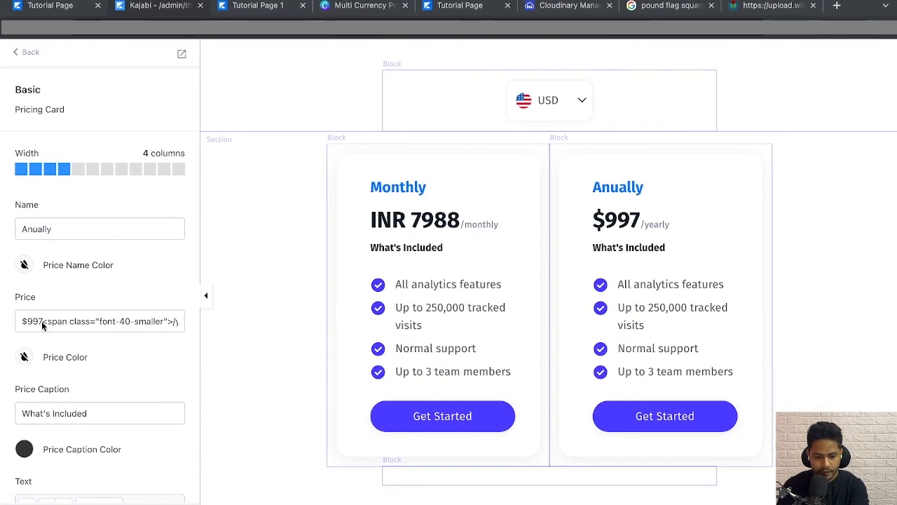
double_click(42, 324)
key(ctrl+v)
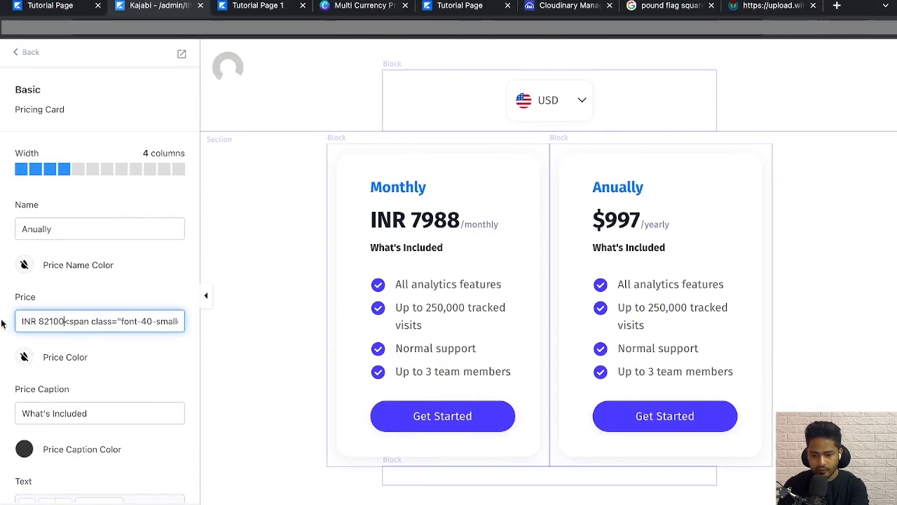
click(28, 53)
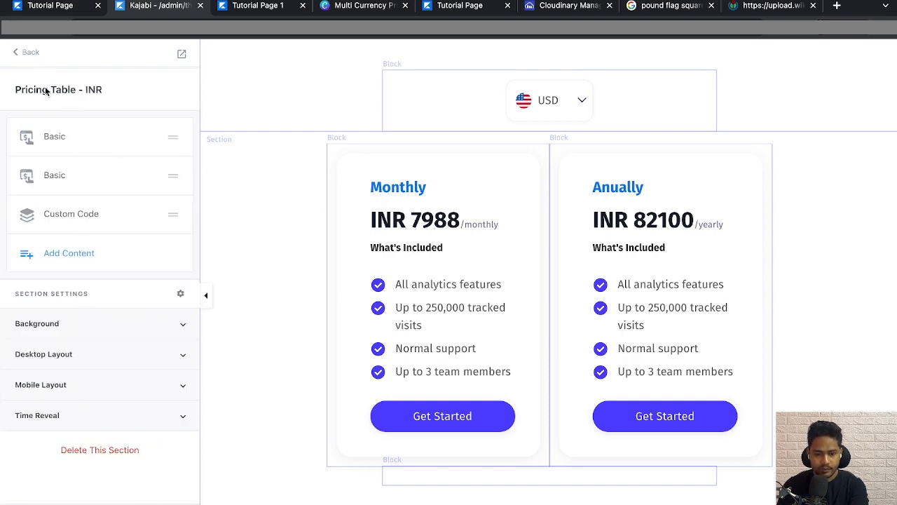
Change the Custom Code block's class in Pricing Table - INR to bm-currency-section--inr and return to the page's section list.
click(87, 220)
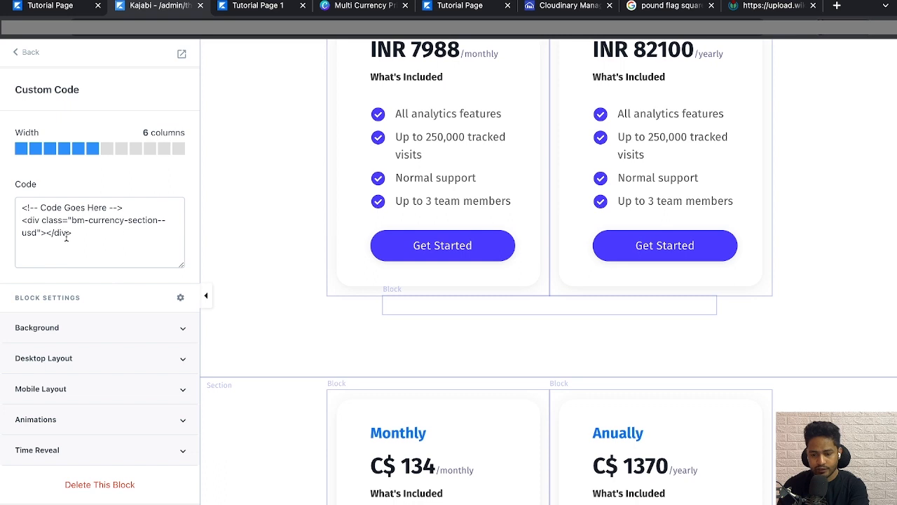
double_click(30, 234)
key(BackSpace)
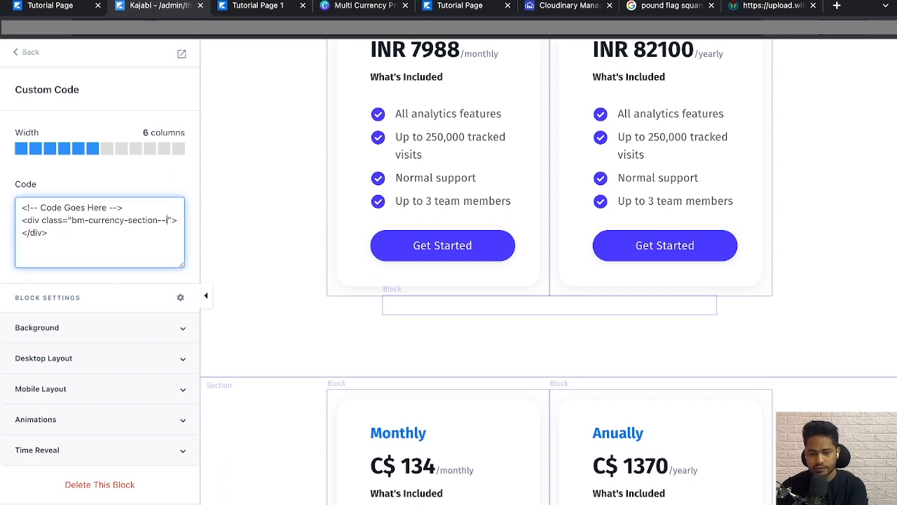
text(inr)
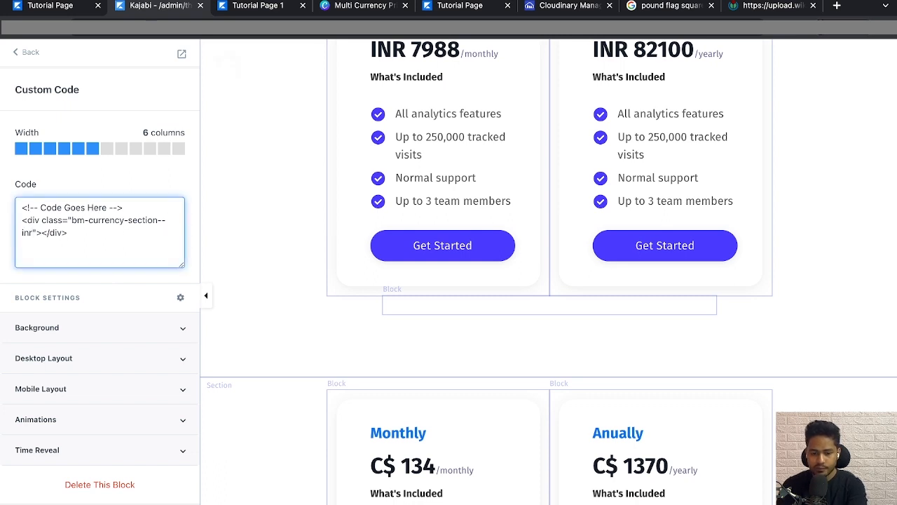
click(25, 56)
click(25, 56)
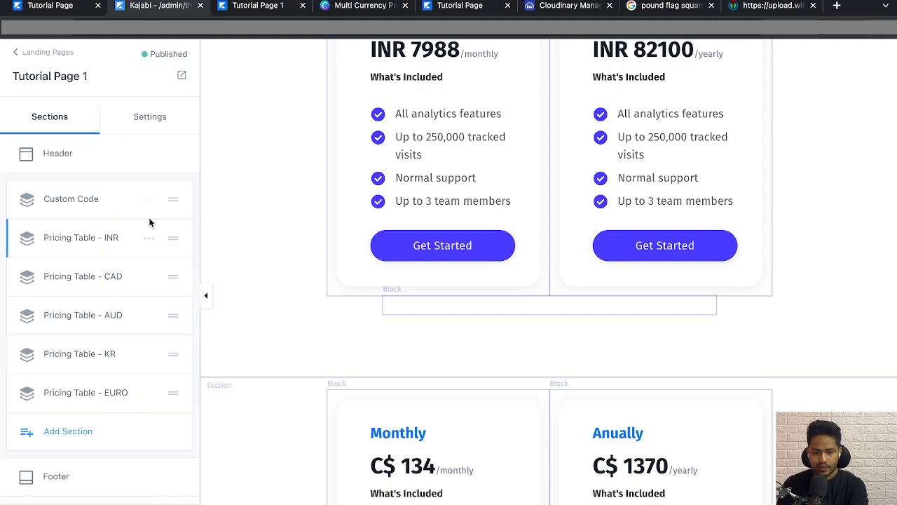
Check the currencies in the optionArr code and delete the Pricing Table - CAD section from the page.
key(ctrl+Right)
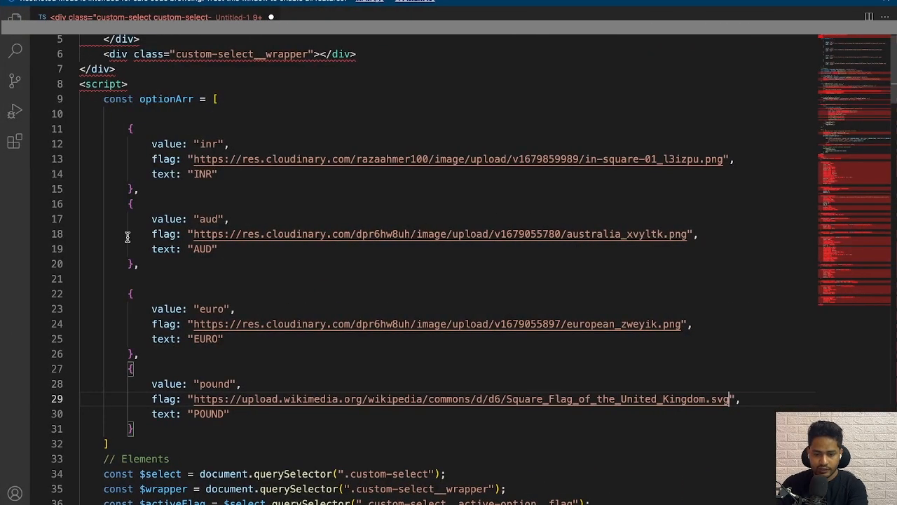
key(ctrl+Left)
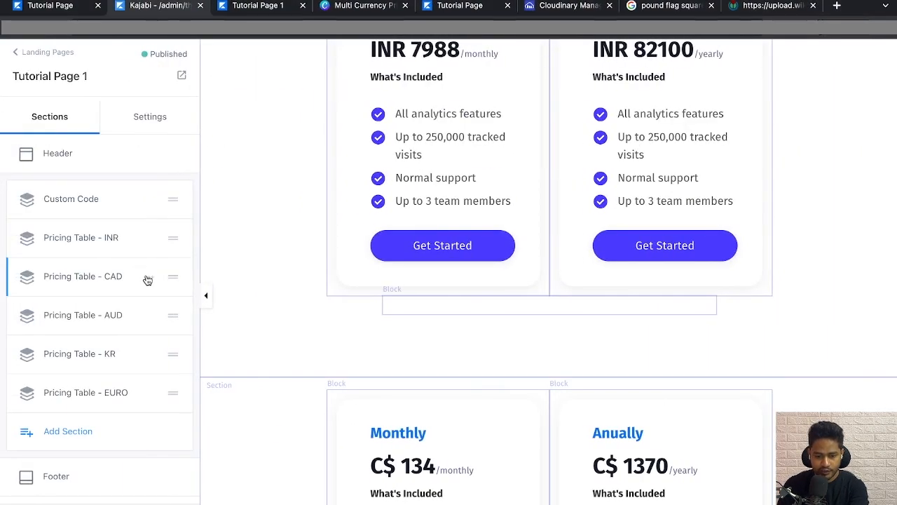
click(147, 279)
click(102, 369)
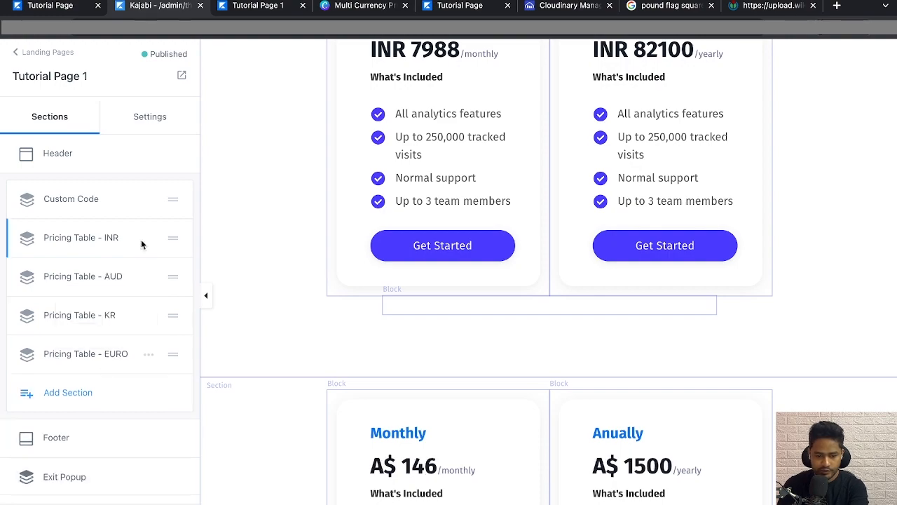
Compare the remaining sections with the currencies in the code and delete the Pricing Table - KR section.
key(ctrl+Right)
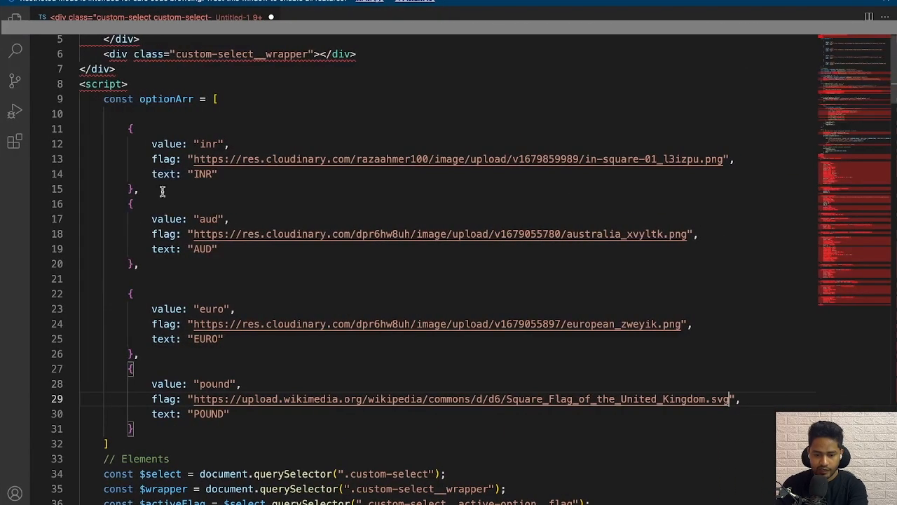
key(ctrl+Left)
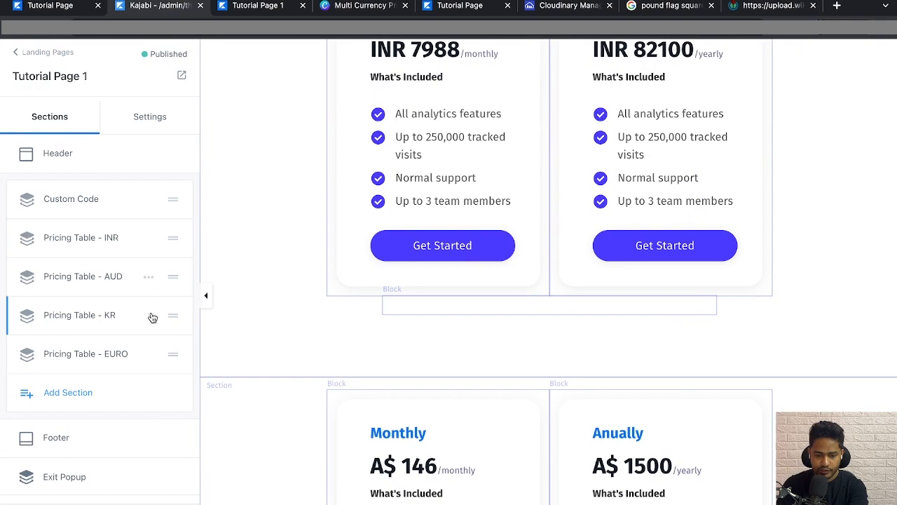
click(149, 278)
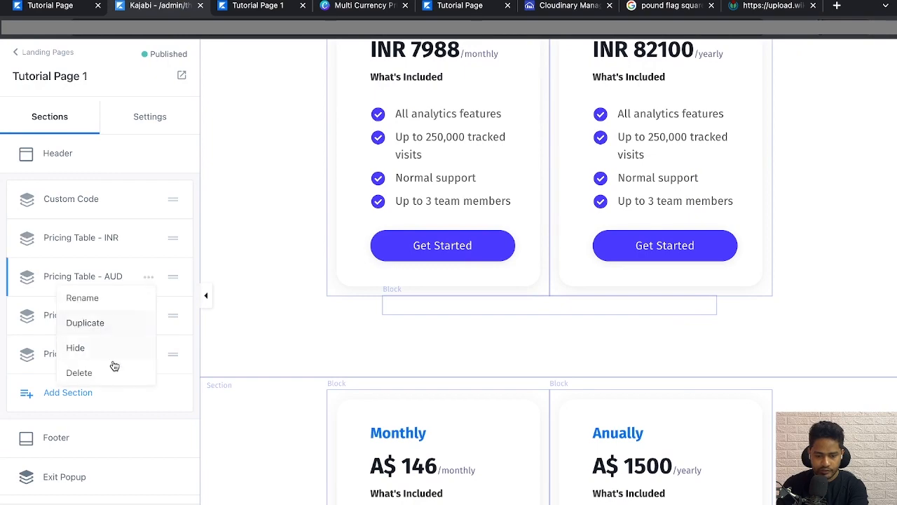
key(ctrl+Right)
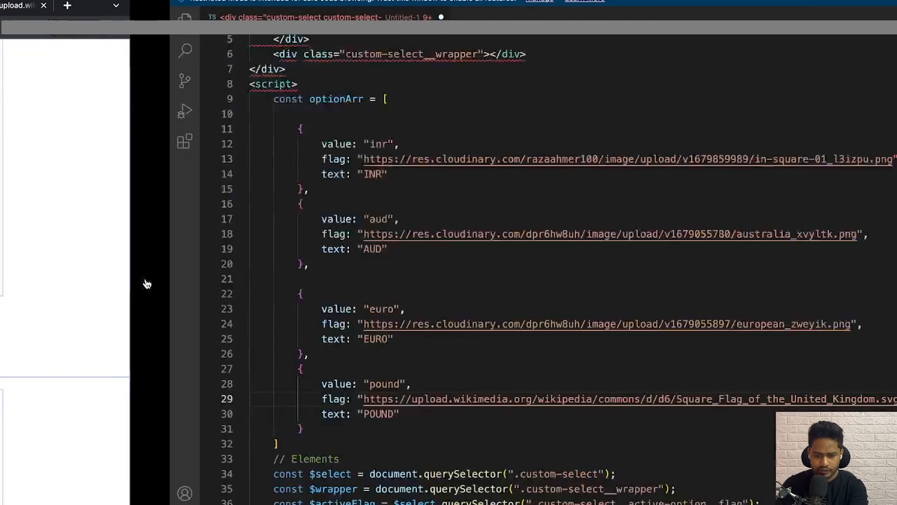
key(ctrl+Left)
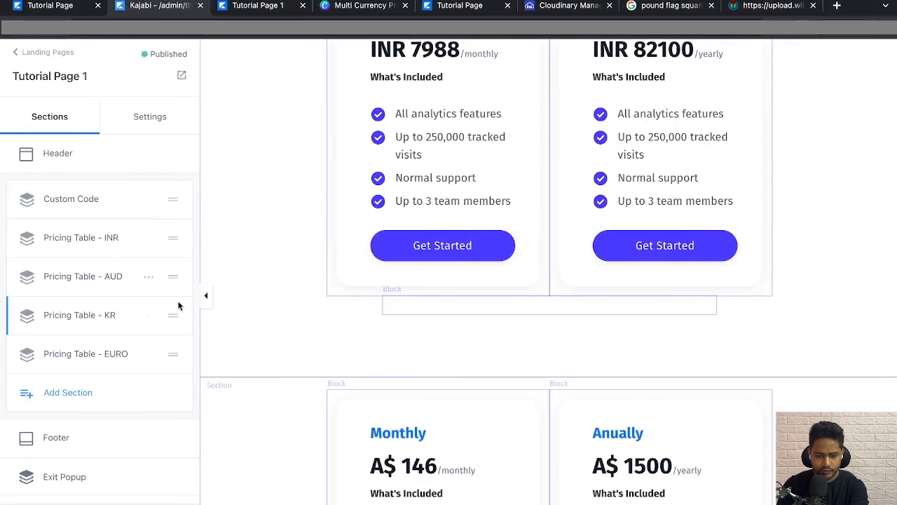
click(149, 315)
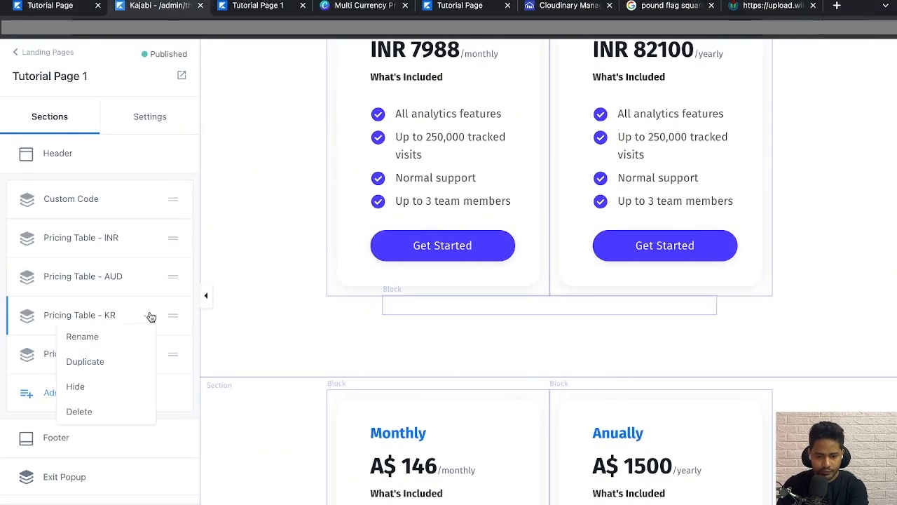
click(110, 409)
Duplicate the Pricing Table - EURO section, look into the copy's contents and return to the section list.
click(148, 316)
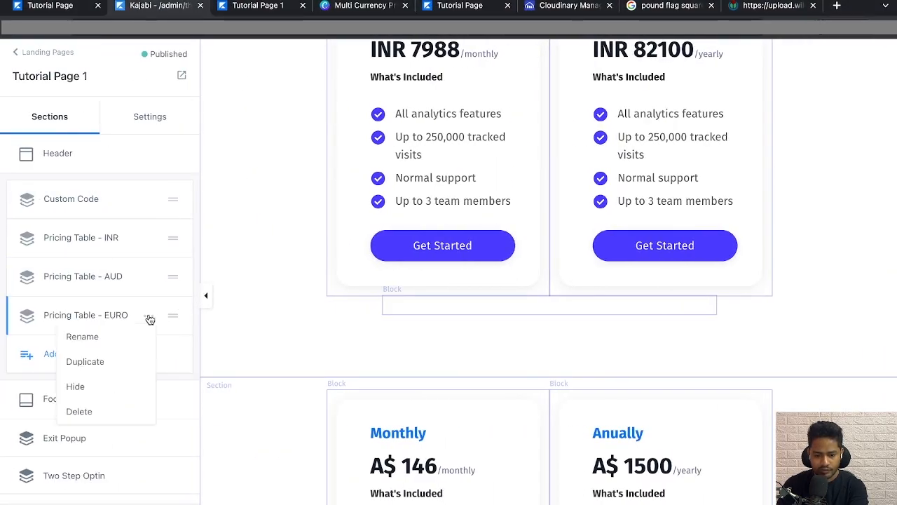
click(110, 360)
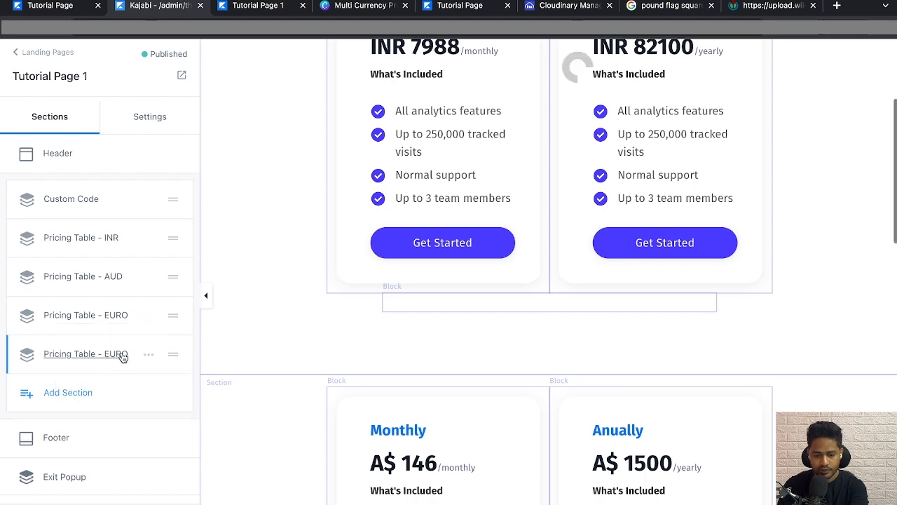
click(90, 355)
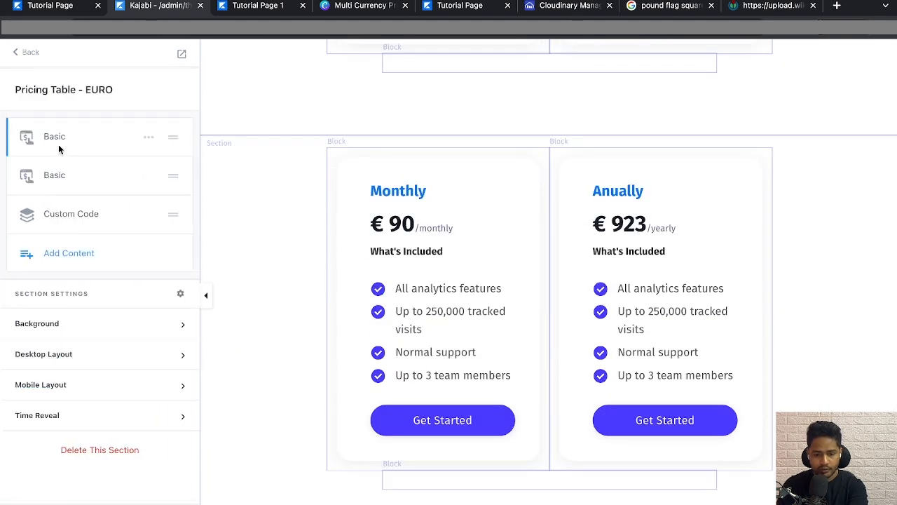
click(31, 53)
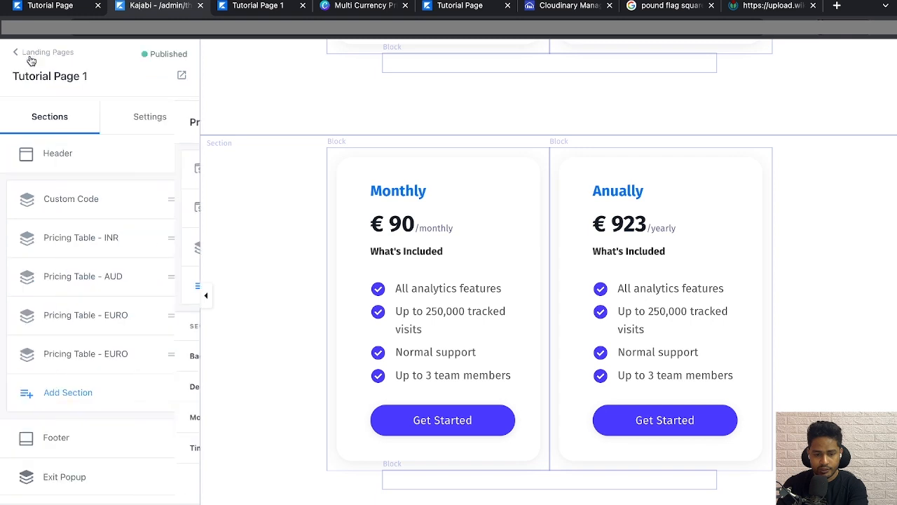
Rename the last Pricing Table - EURO section to "Pricing Table - POUND".
click(151, 355)
click(138, 372)
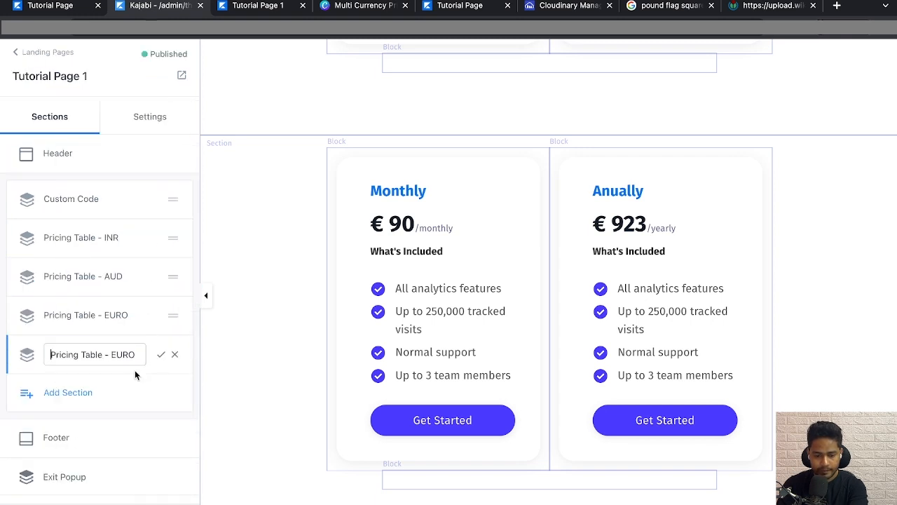
double_click(121, 353)
text(PO)
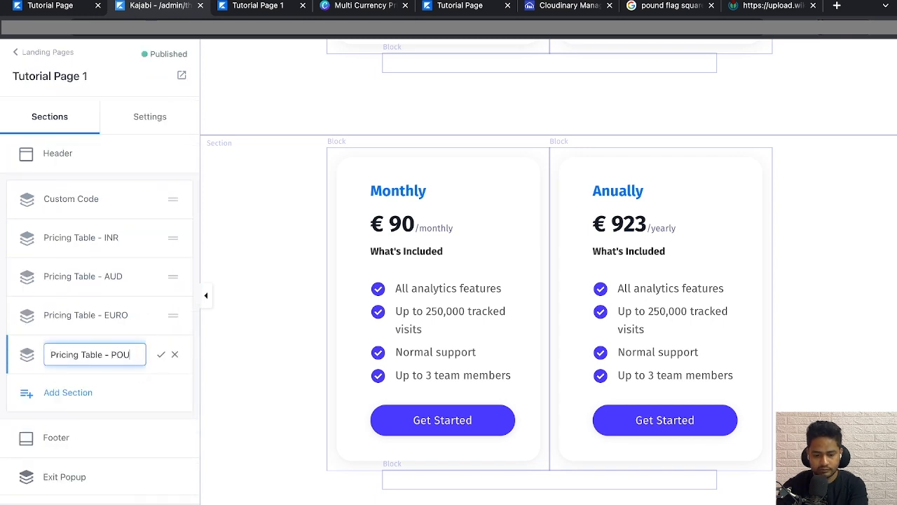
text(UND)
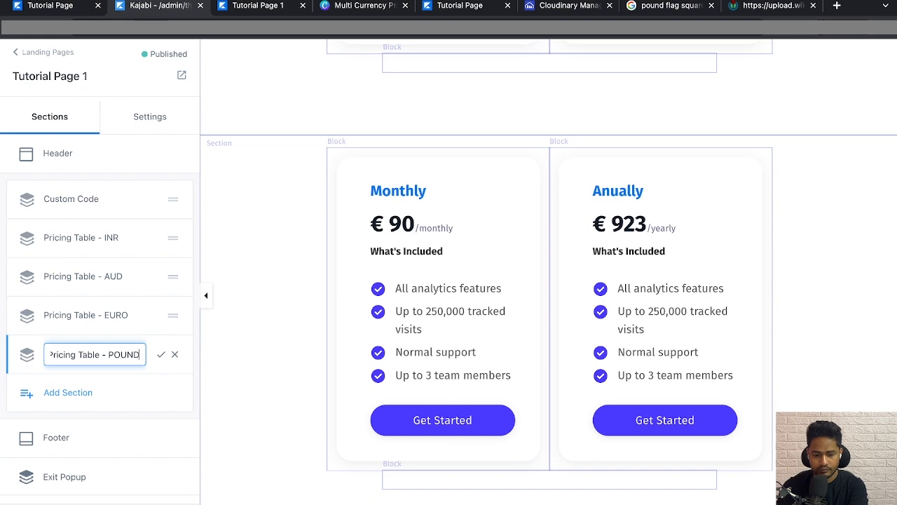
click(161, 355)
Open the Monthly card in Pricing Table - POUND, search the web in a new tab for "pound currency icon" and copy the £ symbol.
click(141, 355)
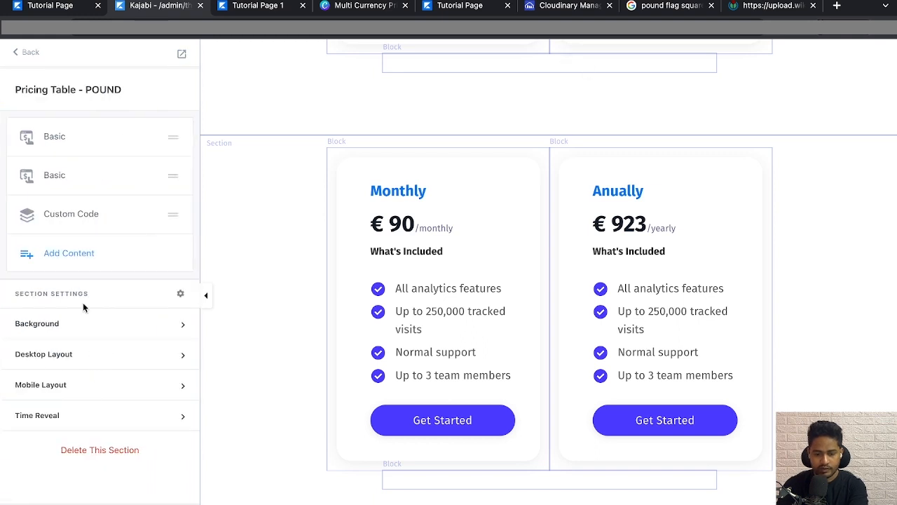
click(55, 138)
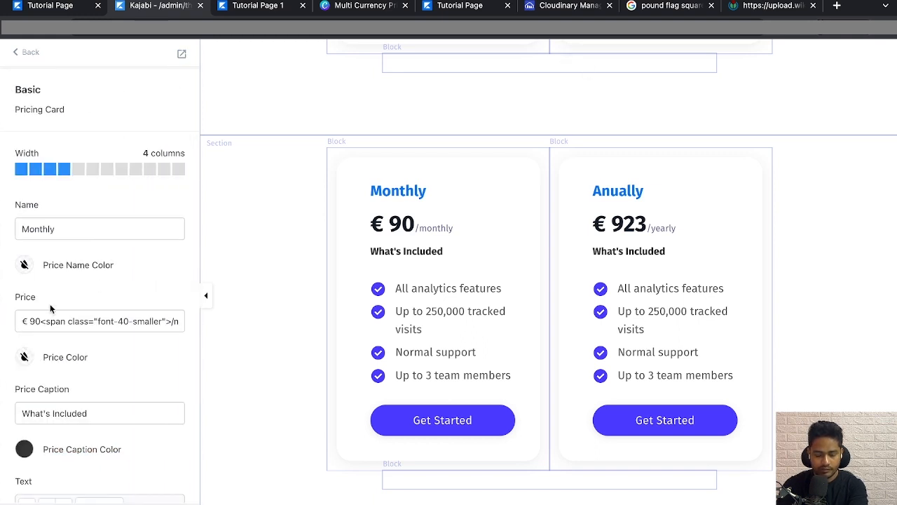
right_click(154, 14)
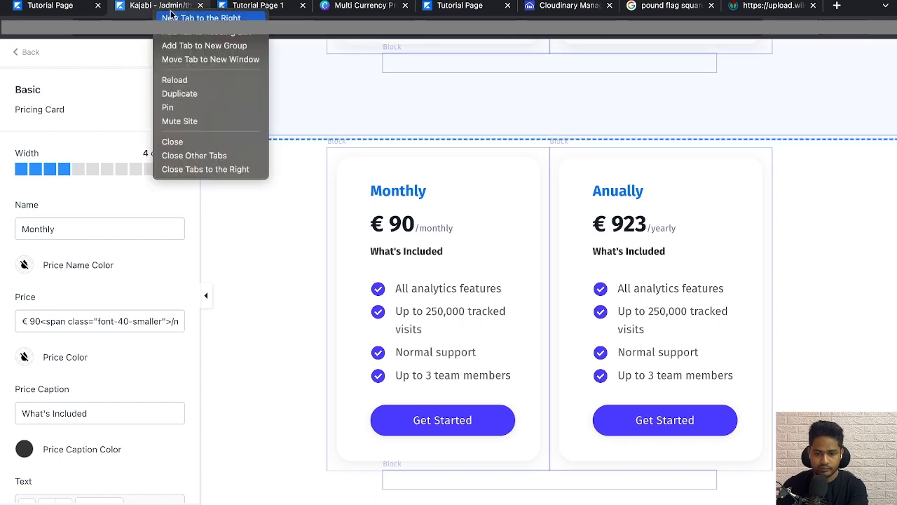
click(168, 18)
text(poo)
key(BackSpace)
key(BackSpace)
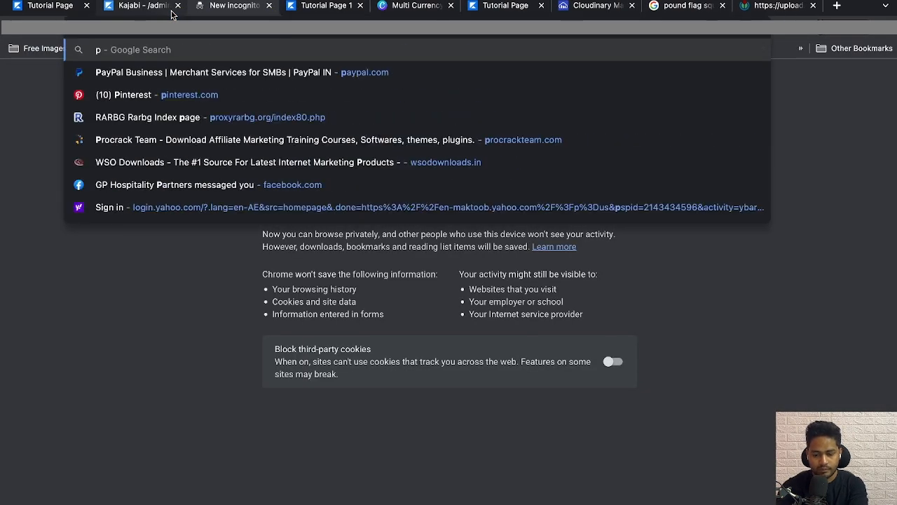
text(ound cur)
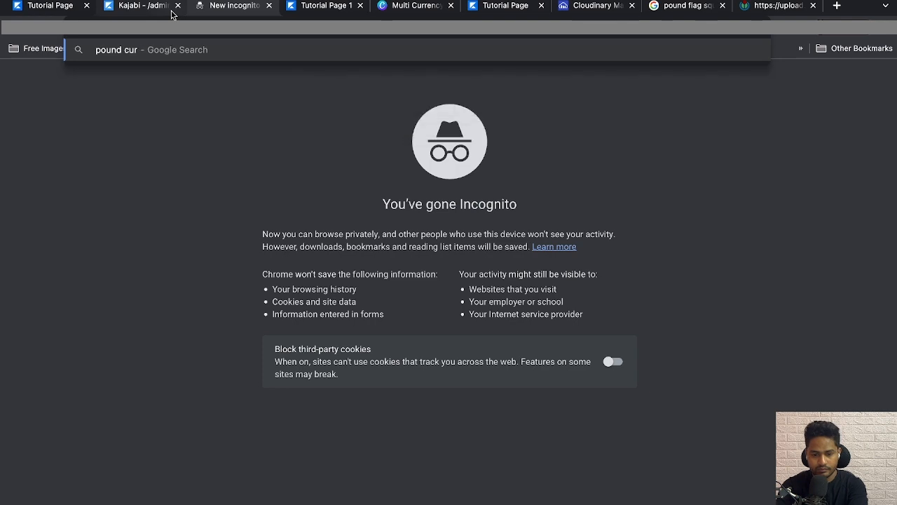
text(rency icon)
key(Return)
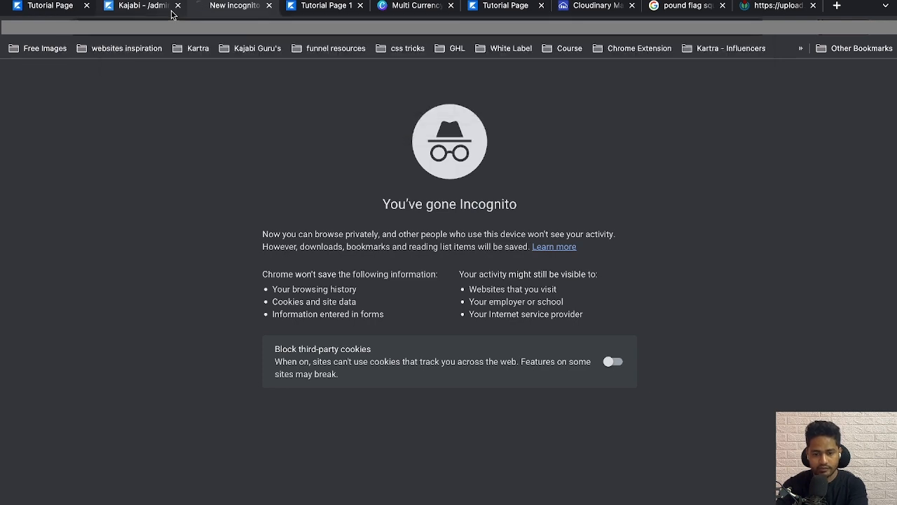
drag(133, 201, 118, 194)
key(super+c)
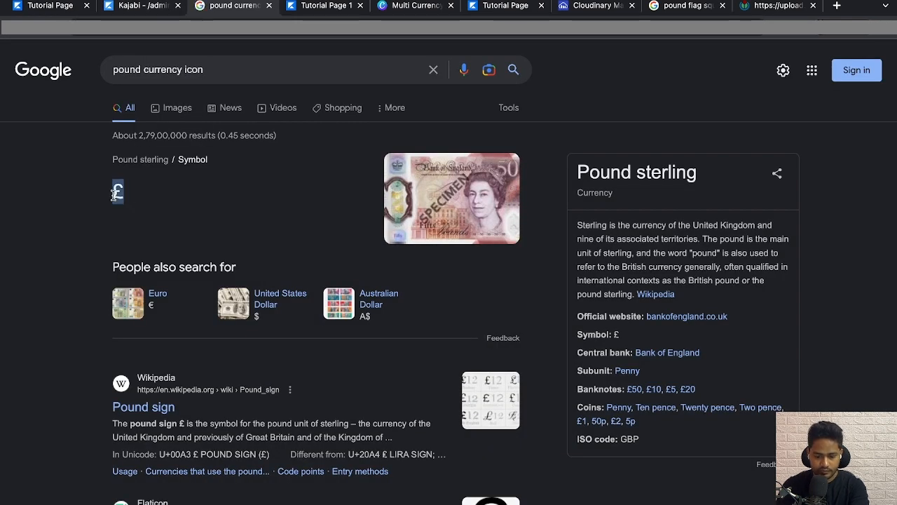
Set the Monthly card's price in Pricing Table - POUND to £ 120, keeping the /monthly span, and return to the section's content list.
click(135, 10)
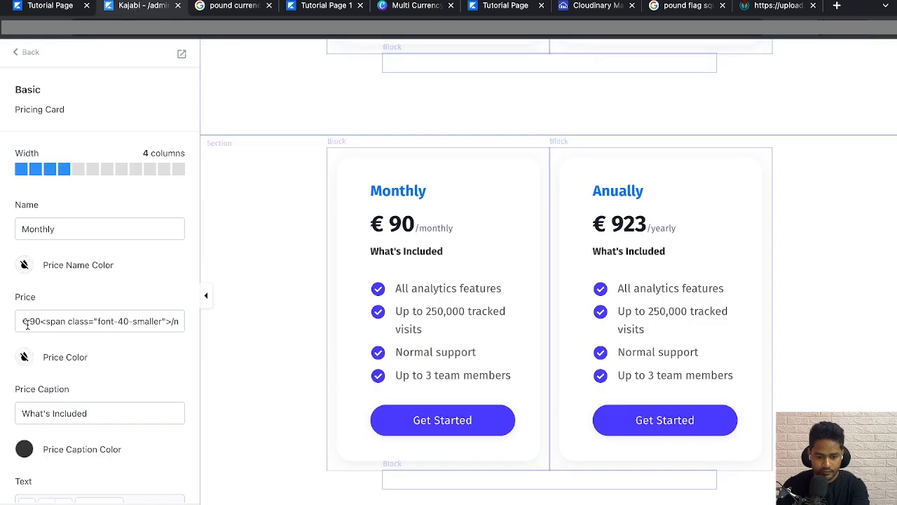
drag(28, 322, 14, 327)
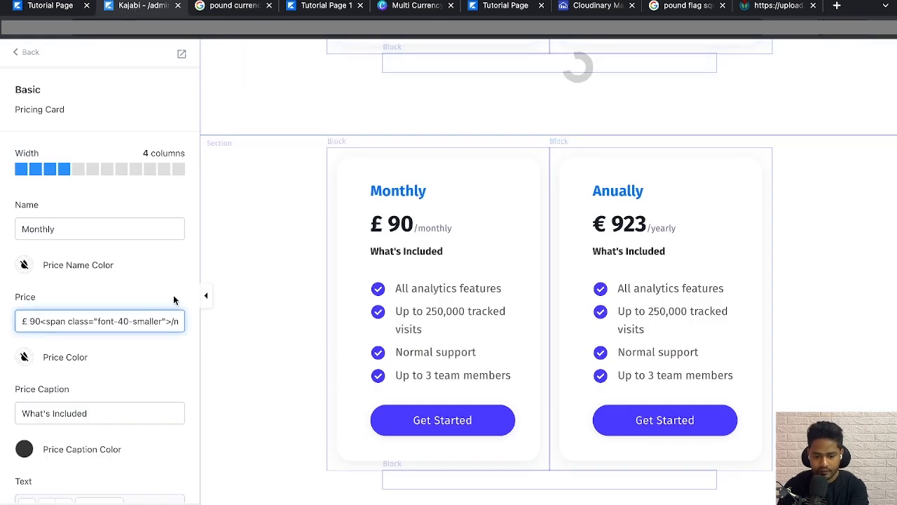
key(Right)
key(Right)
key(BackSpace)
text(12)
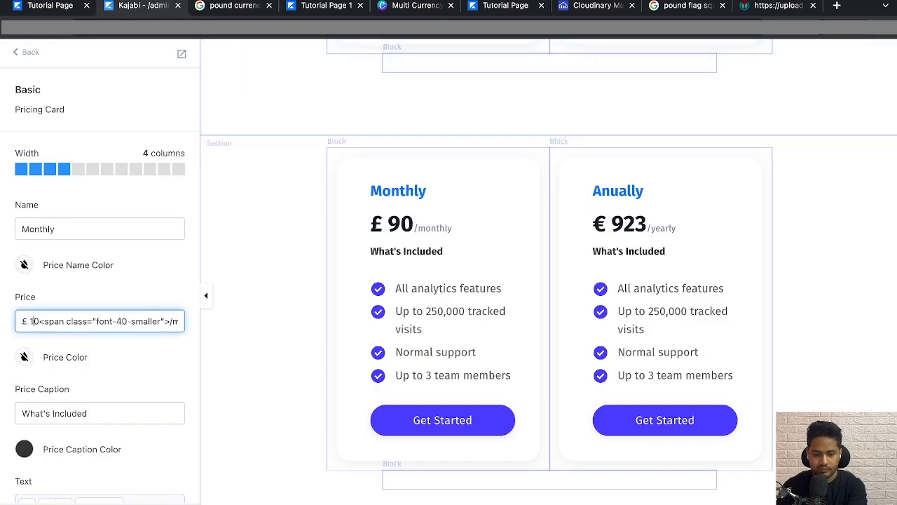
click(28, 54)
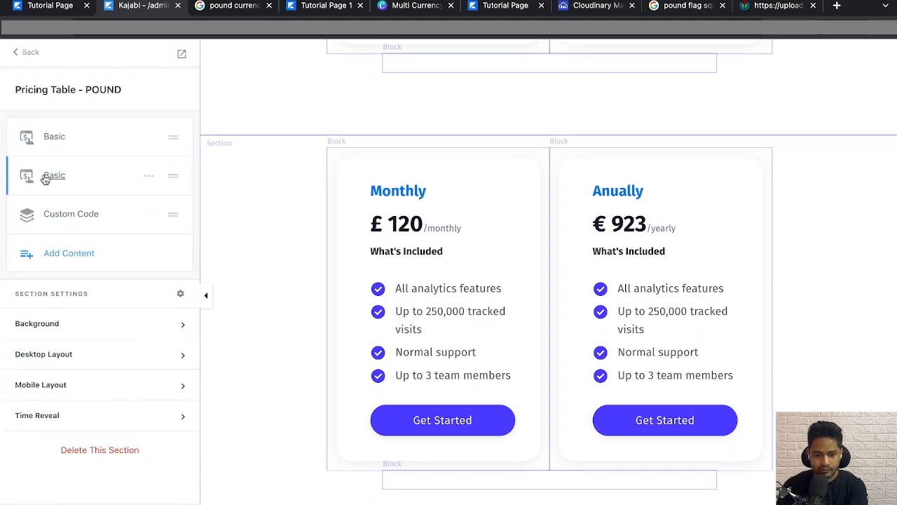
Set the Anually card's price in Pricing Table - POUND to £ 990, keeping the /yearly span, and return to the content list.
click(45, 176)
drag(30, 321, 15, 322)
key(super+v)
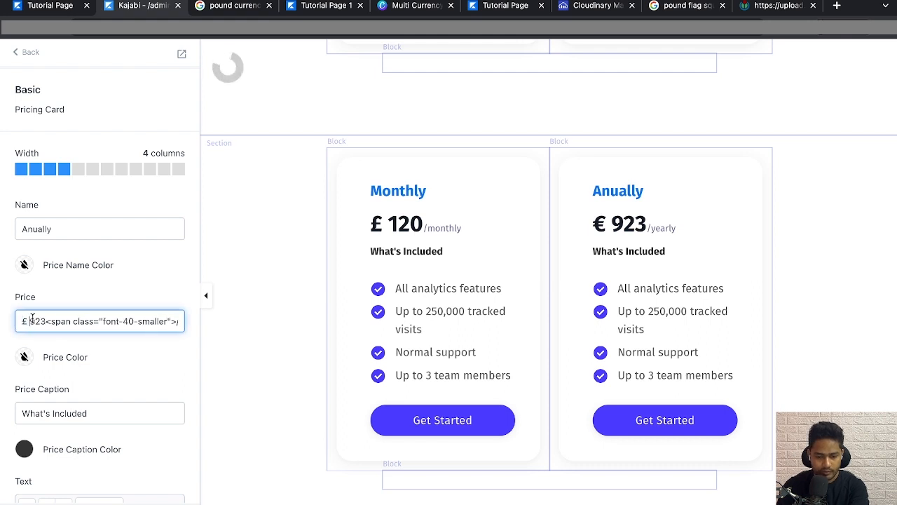
double_click(37, 321)
text(990)
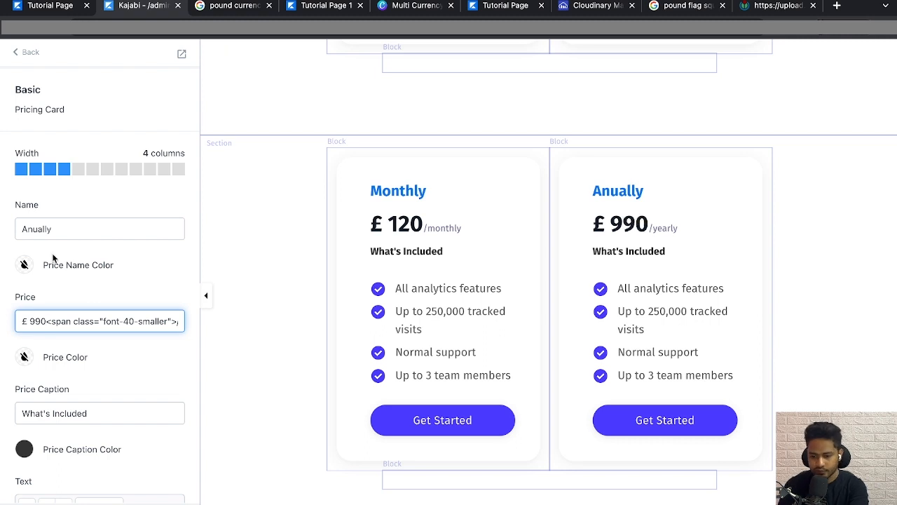
click(25, 61)
Change the class in Pricing Table - POUND's Custom Code block to bm-currency-section--pound, matching the script's option value, and return to the sections list.
click(65, 221)
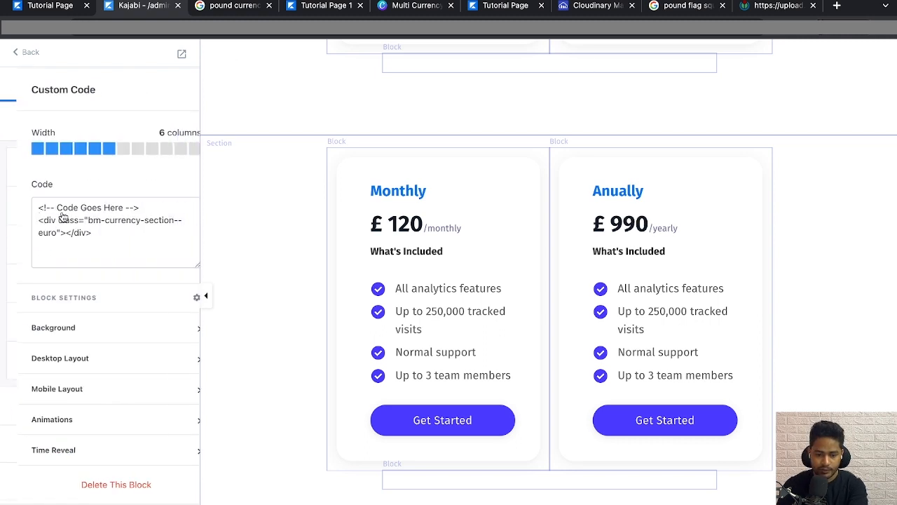
click(31, 234)
double_click(32, 235)
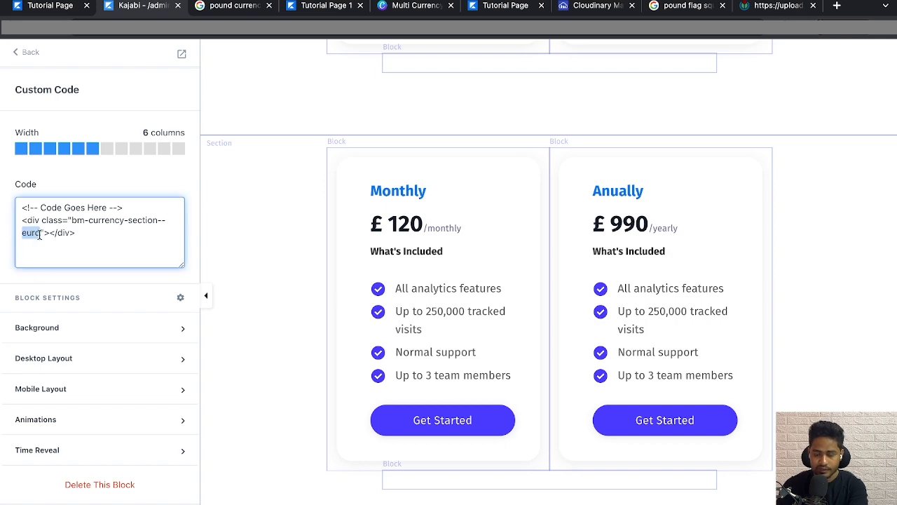
key(ctrl+Right)
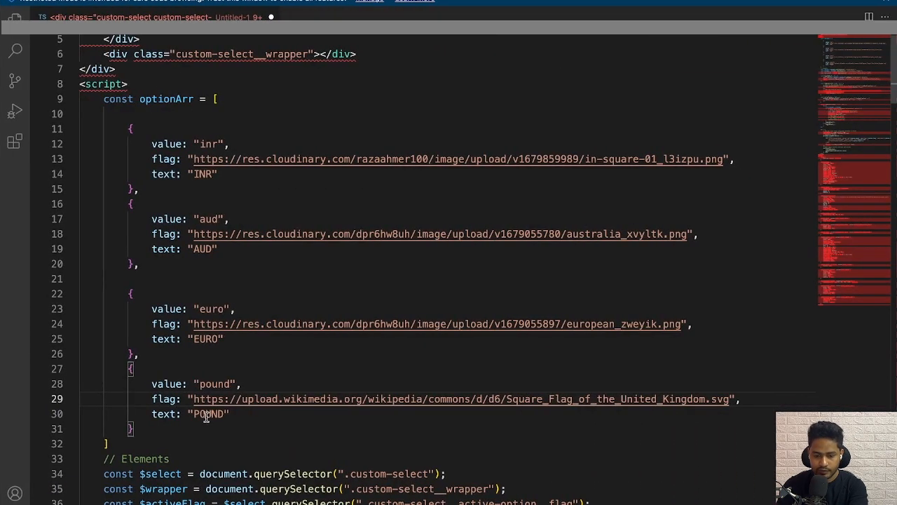
key(ctrl+Left)
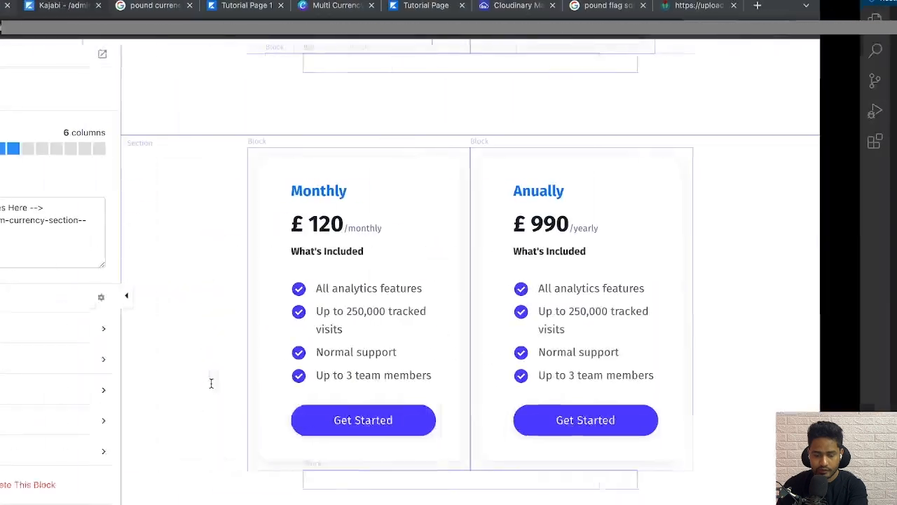
text(pound)
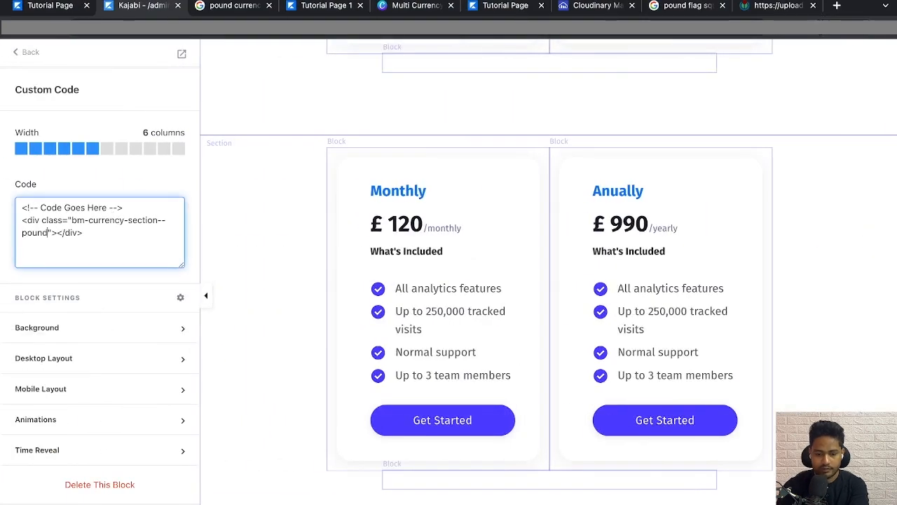
click(29, 53)
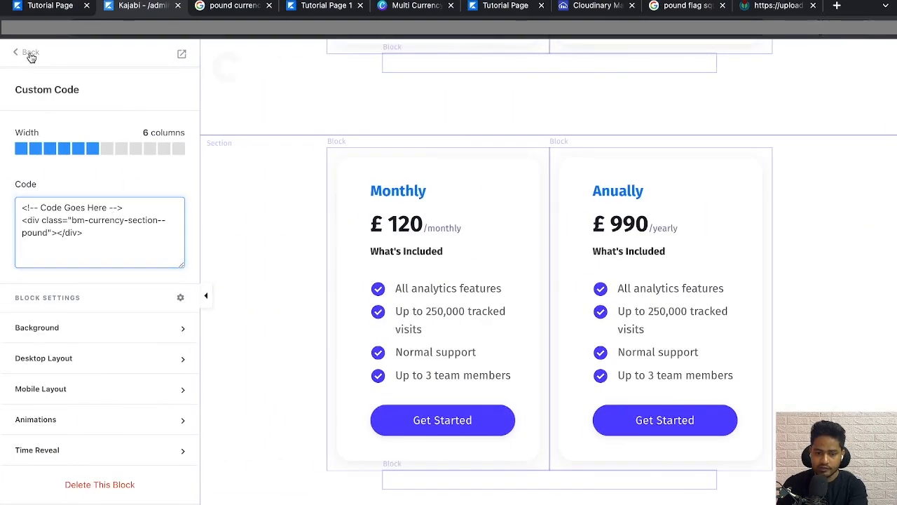
click(29, 53)
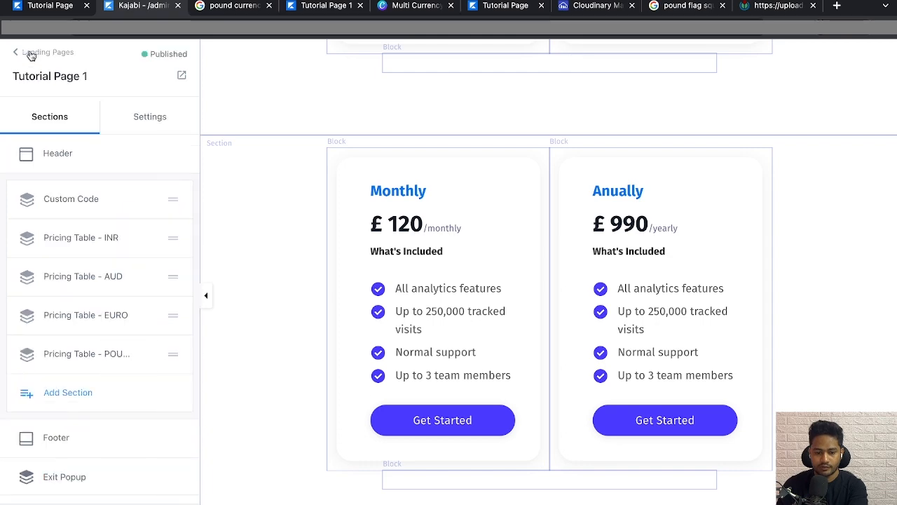
Replace the code in the top Custom Code section's block with the full updated dropdown code from the code editor, and save the page.
click(63, 201)
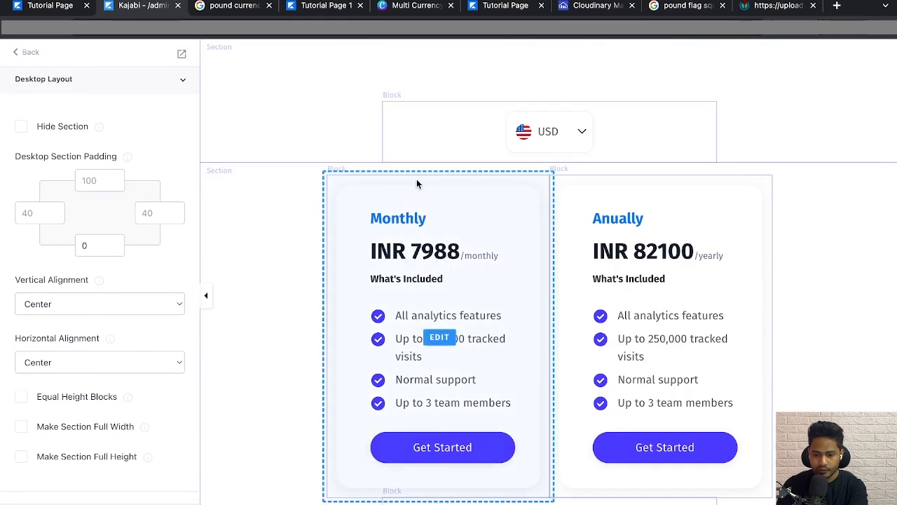
scroll(85, 360, down, 2)
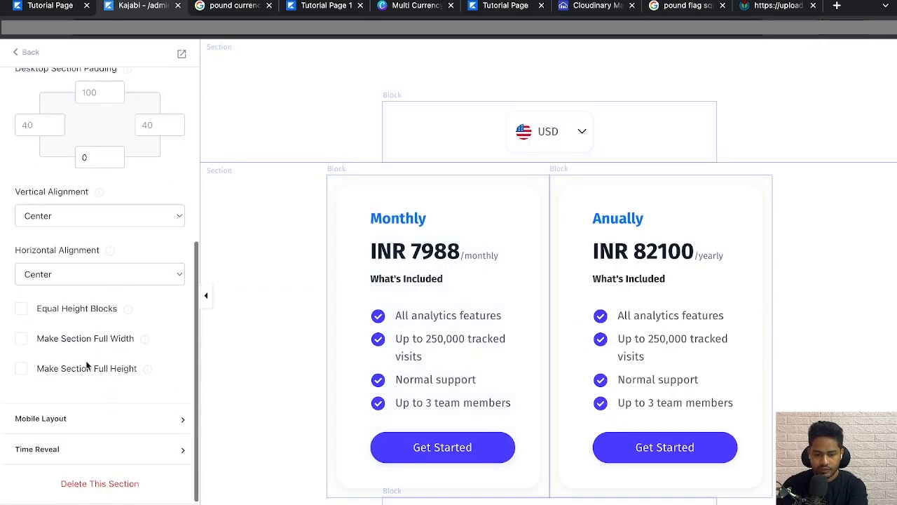
scroll(76, 368, up, 5)
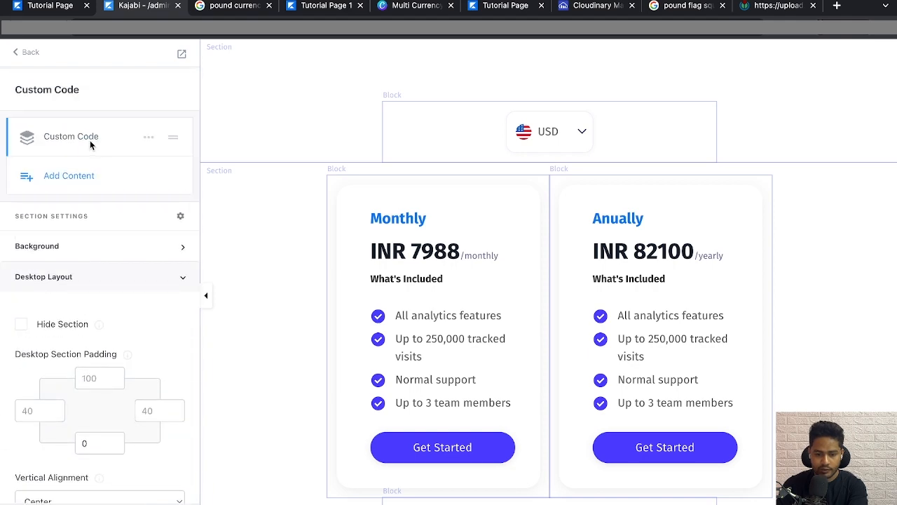
click(89, 140)
key(ctrl+Right)
click(302, 191)
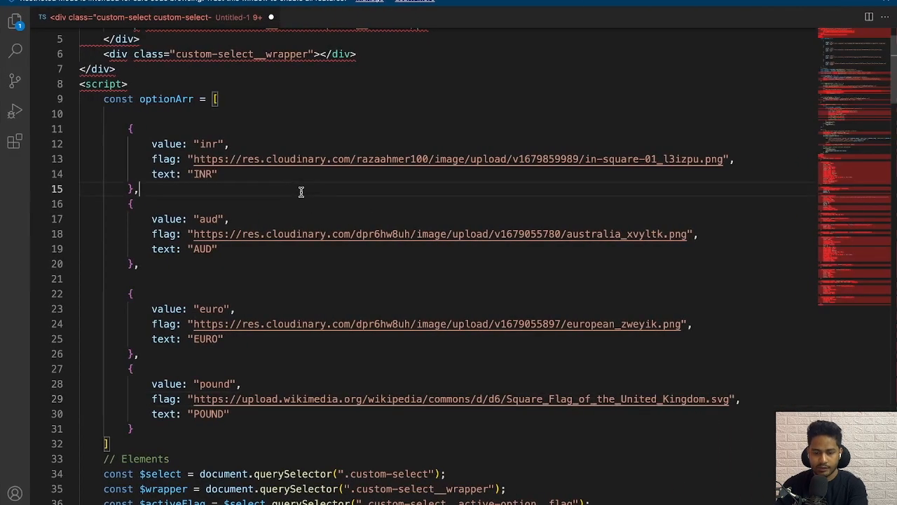
scroll(159, 192, up, 2)
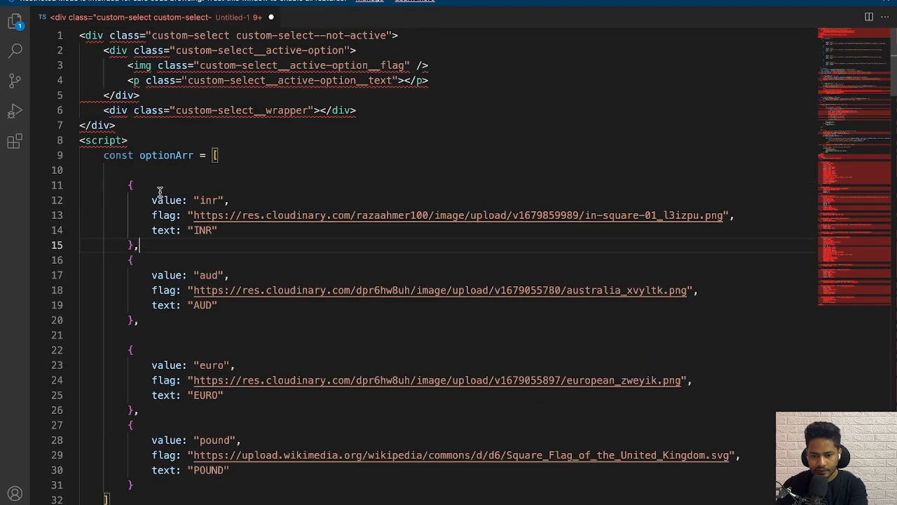
key(ctrl+a)
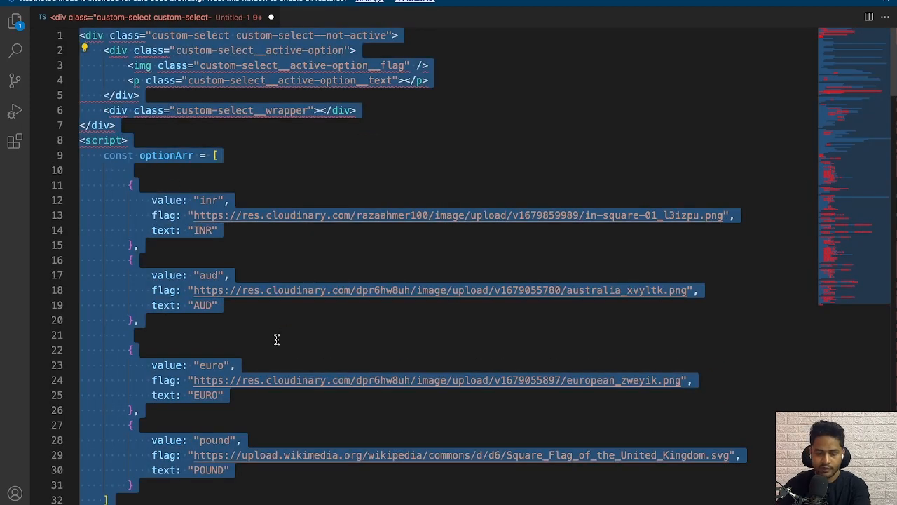
key(ctrl+Left)
click(103, 239)
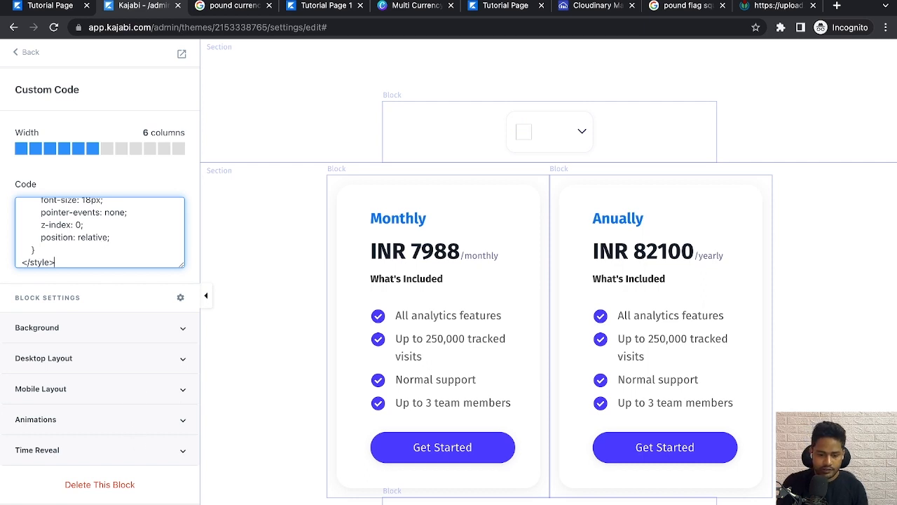
key(super+s)
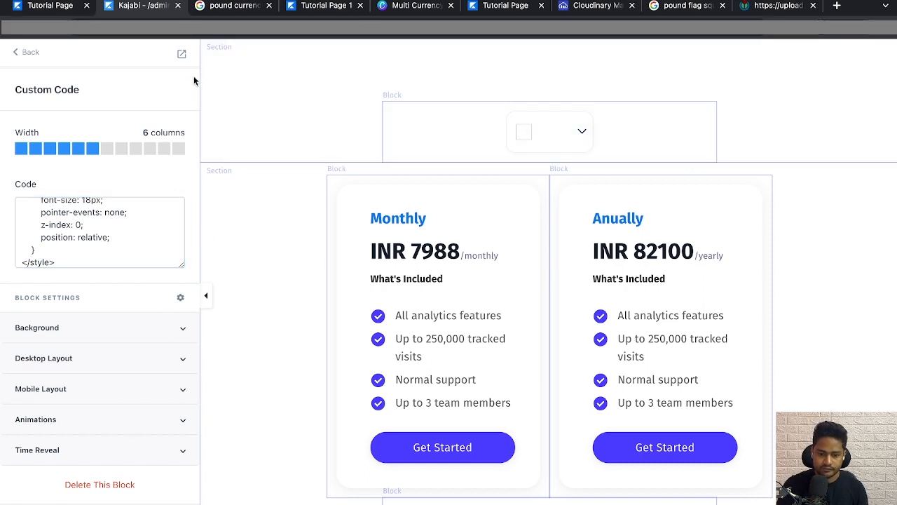
Preview the landing page and test the currency dropdown with AUD and POUND.
click(181, 57)
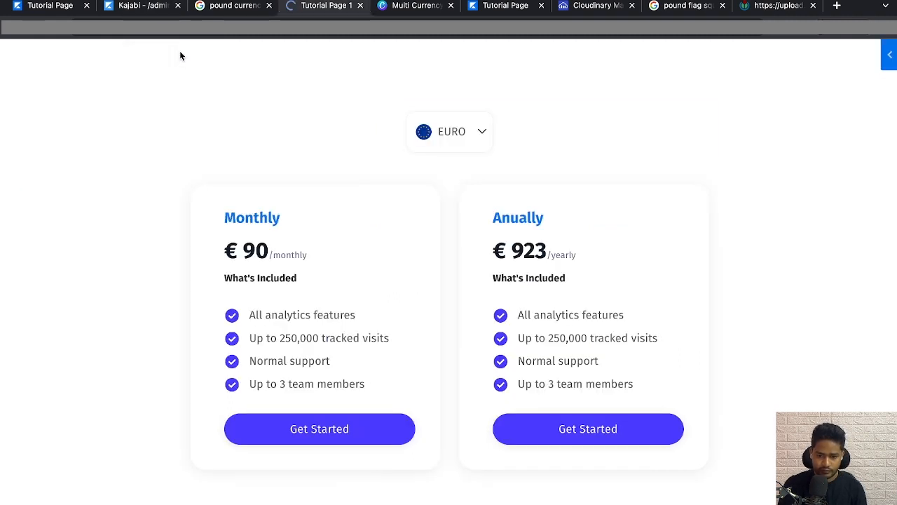
click(441, 143)
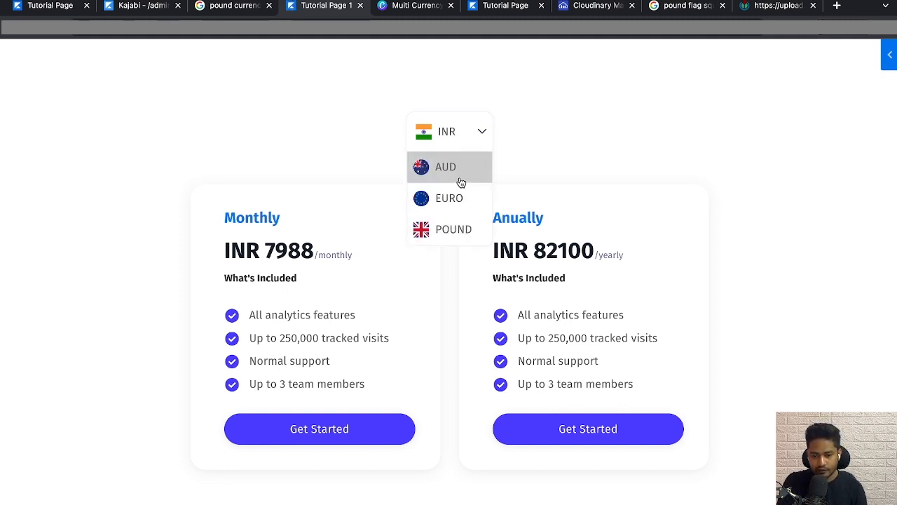
click(457, 175)
click(479, 133)
click(449, 228)
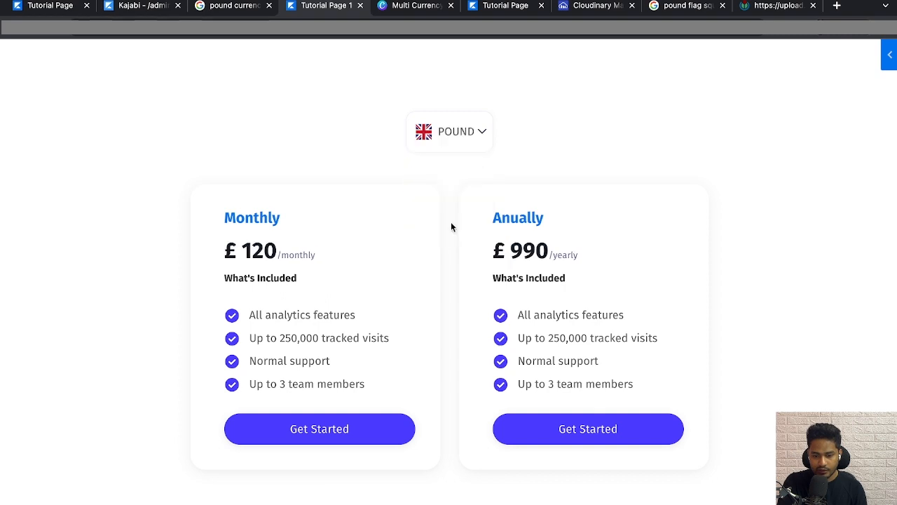
Compare the dropdown's options with the option array in the code editor, and test the preview with INR, POUND and EURO.
click(456, 146)
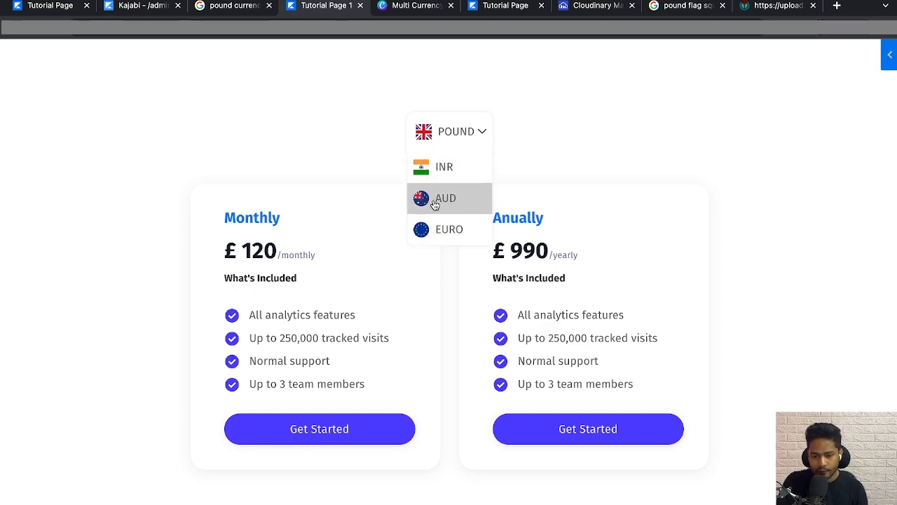
key(ctrl+Right)
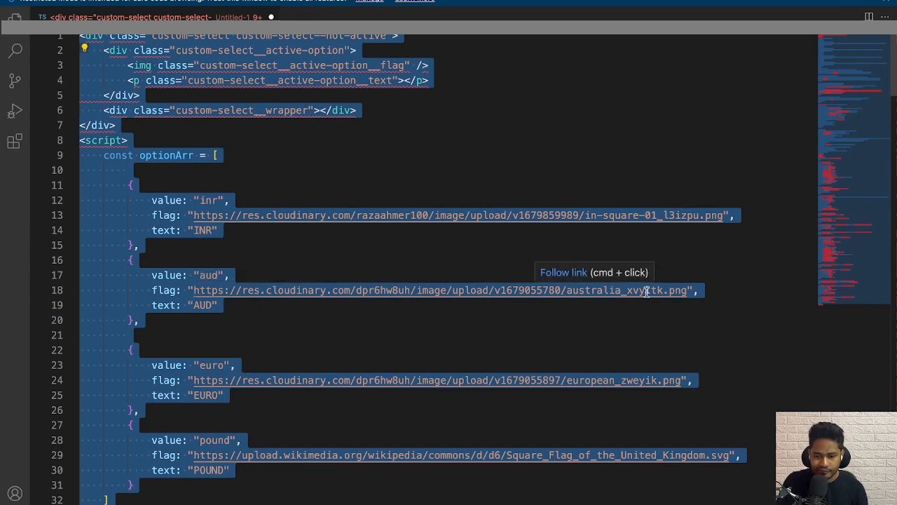
key(ctrl+Left)
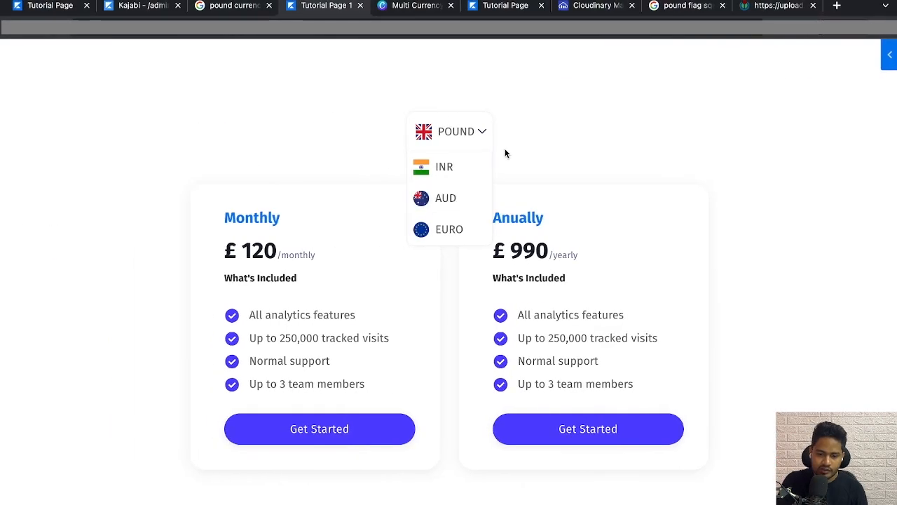
click(448, 170)
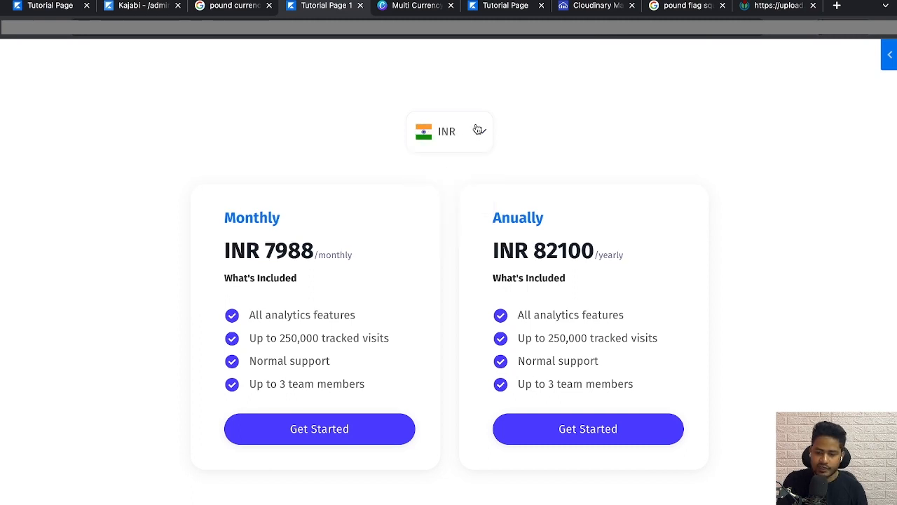
click(465, 132)
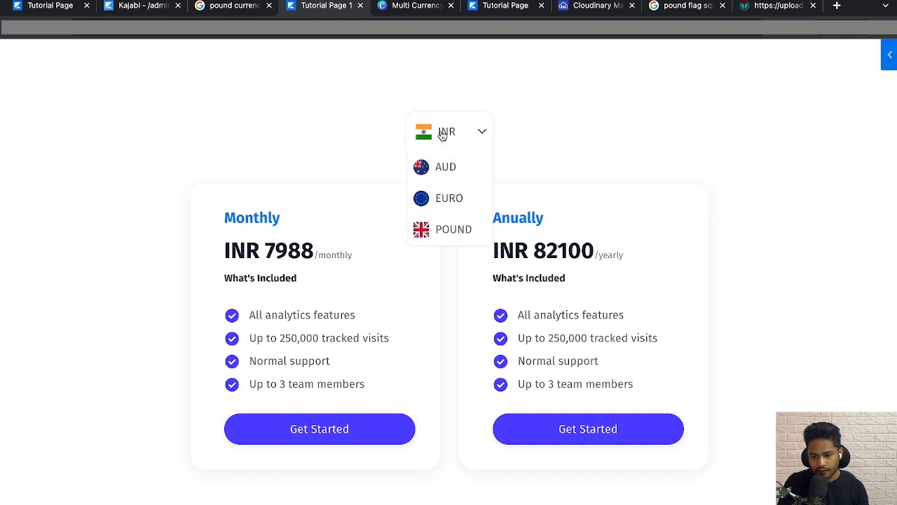
click(454, 226)
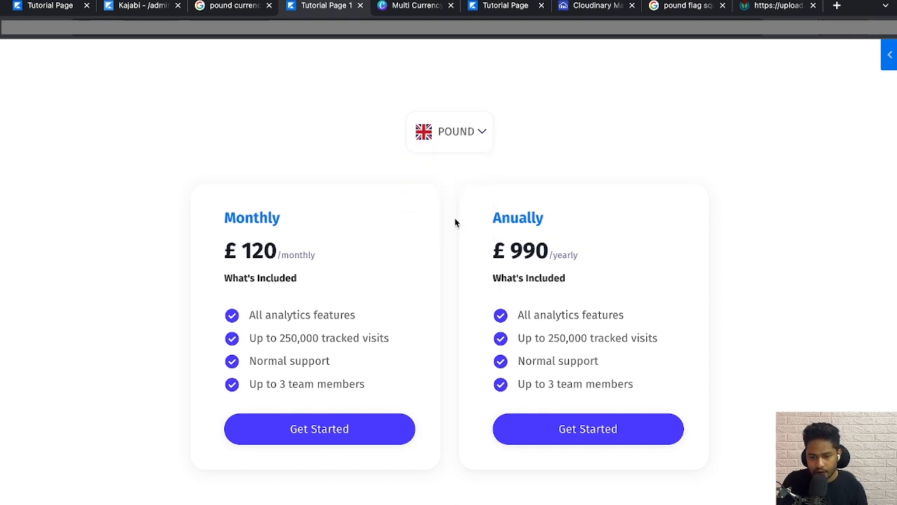
click(423, 138)
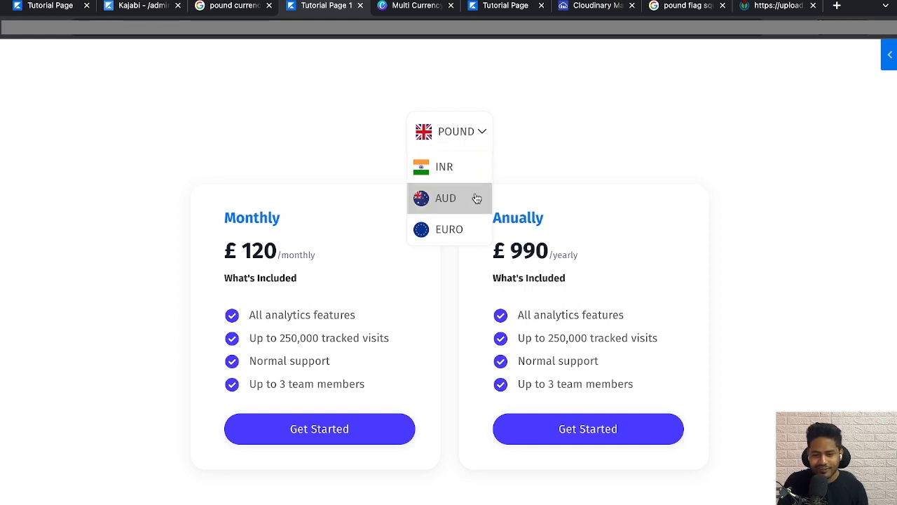
click(465, 229)
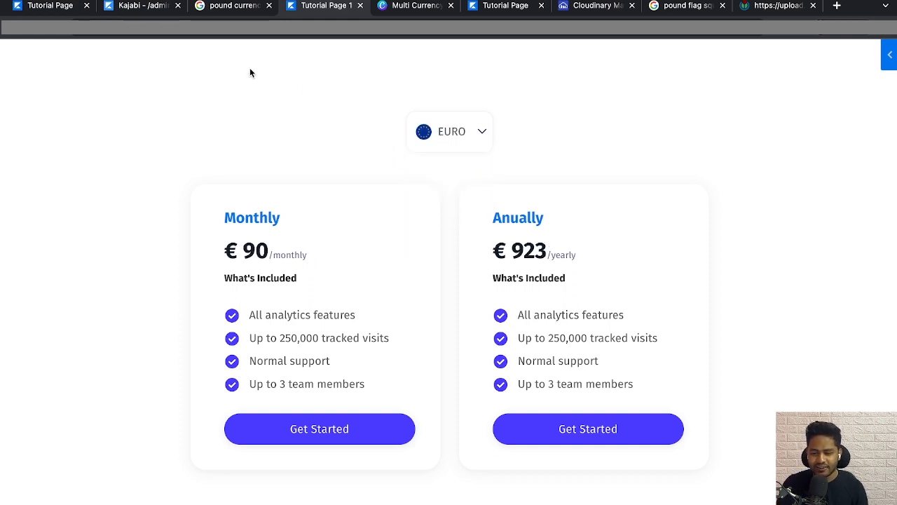
Check the original example page's currency dropdown, and examine the value entries of optionArr in the code editor.
click(48, 8)
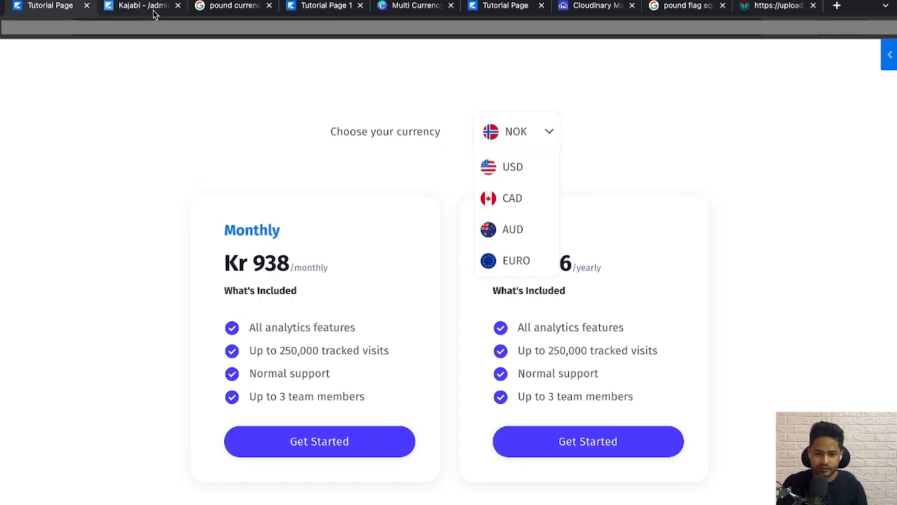
click(120, 13)
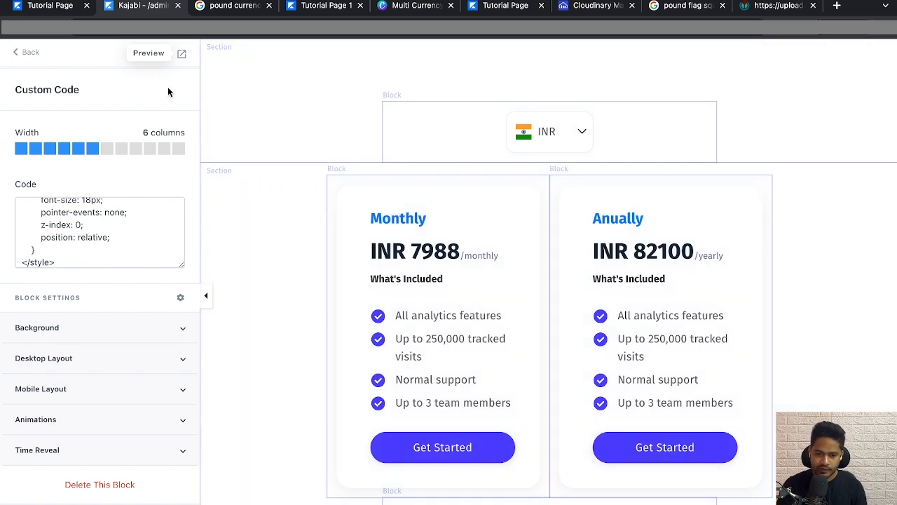
key(ctrl+Right)
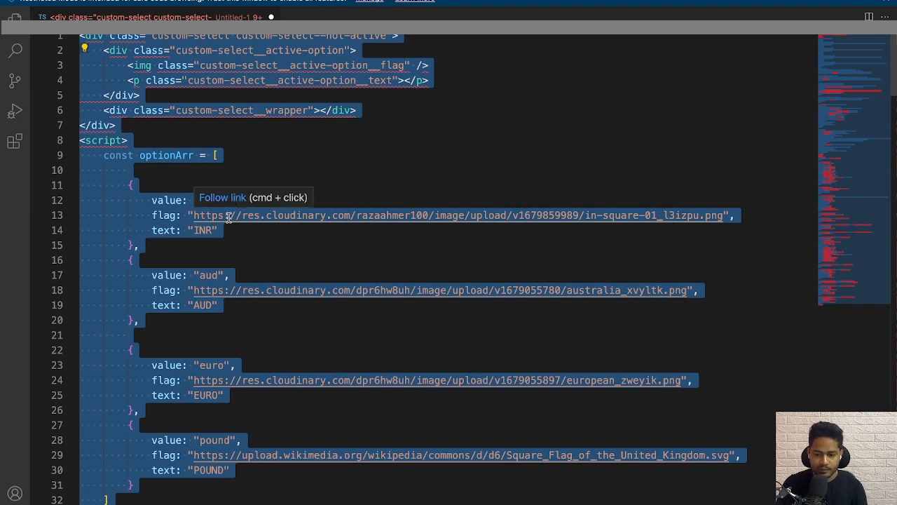
click(186, 248)
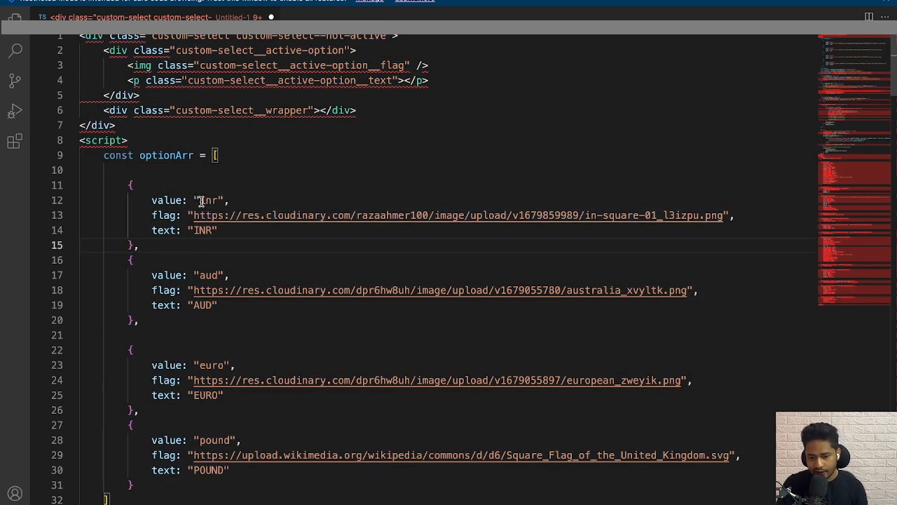
Return to the Kajabi editor and inspect the currency class name in the Custom Code block of Pricing Table - AUD.
key(ctrl+Left)
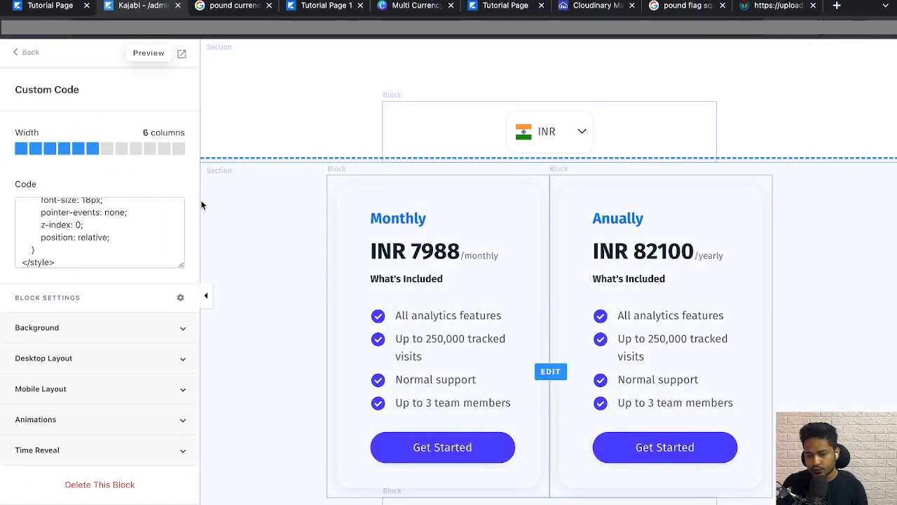
click(31, 52)
mouse_move(550, 132)
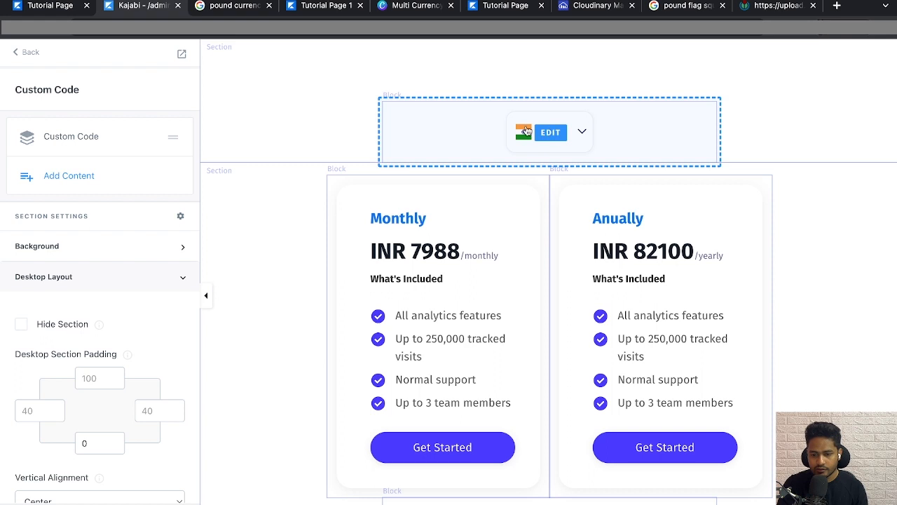
click(28, 52)
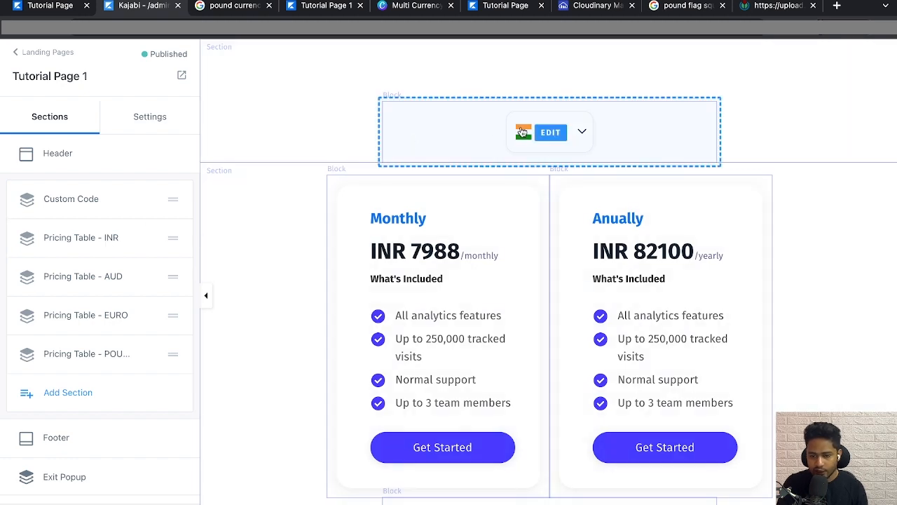
click(103, 278)
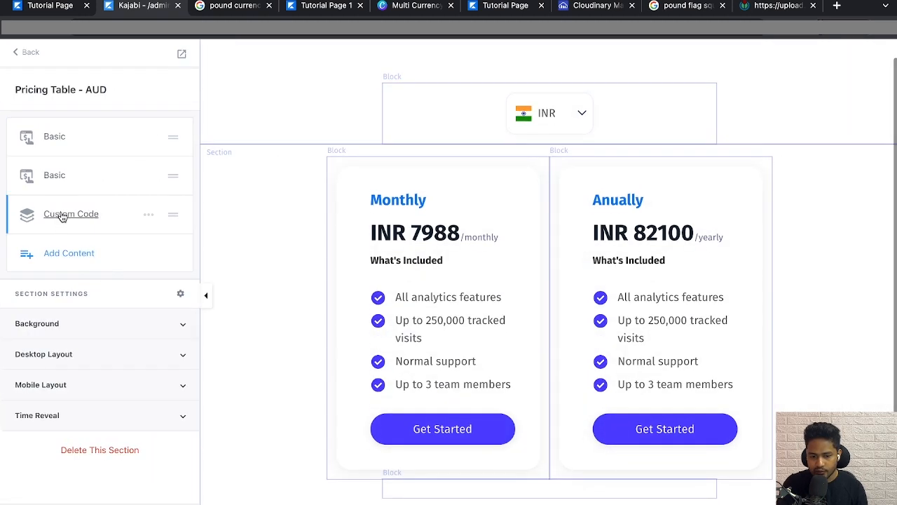
click(66, 214)
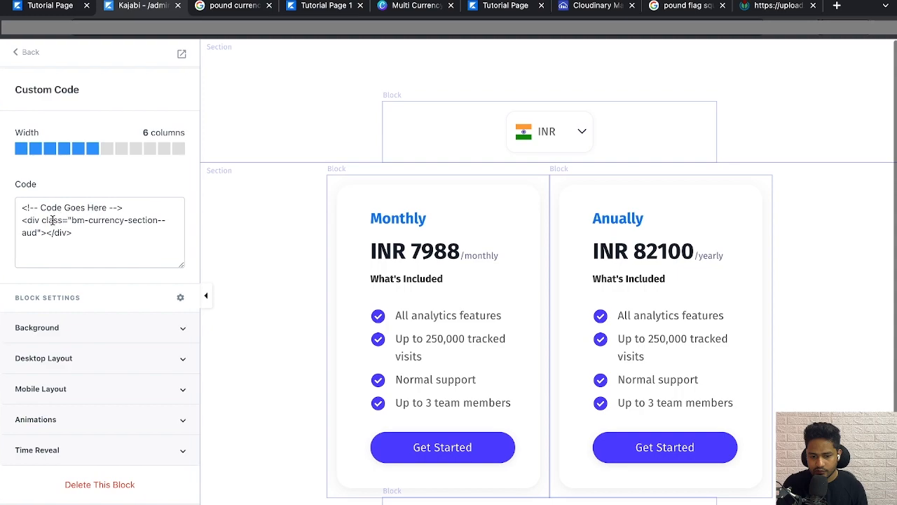
click(28, 54)
Switch to the "Pricing table - Kajabi" spreadsheet to view the prices and lowercase currency variables.
key(ctrl+Left)
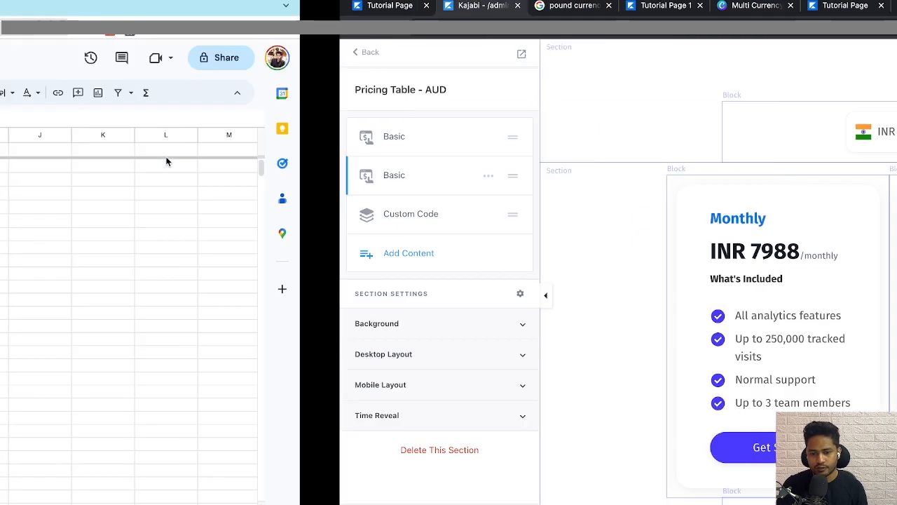
key(ctrl+Left)
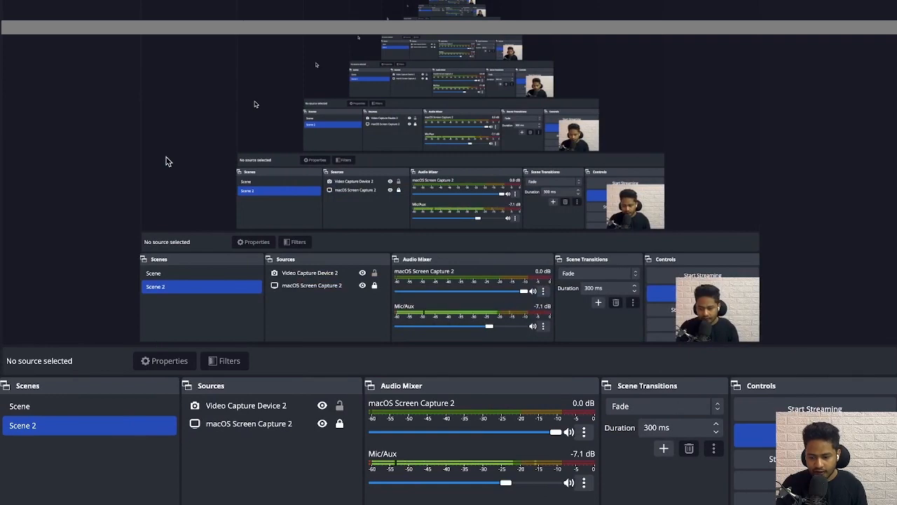
key(ctrl+Right)
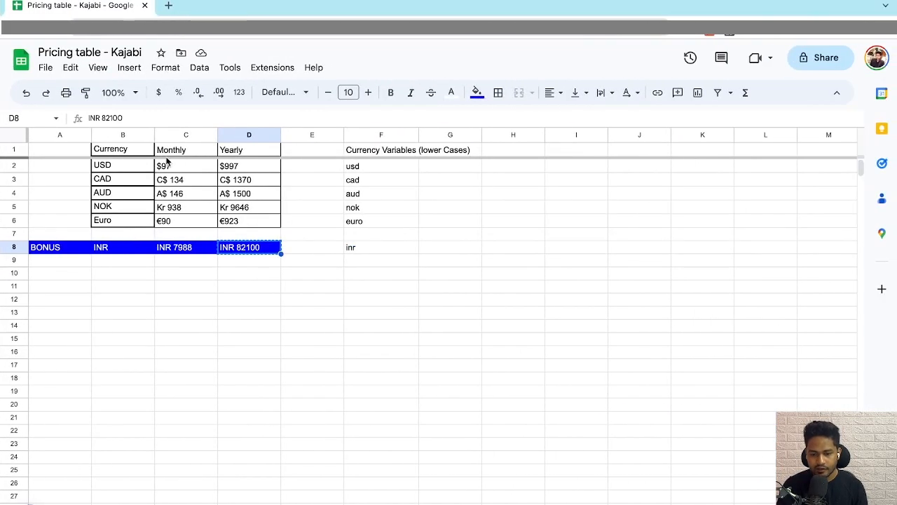